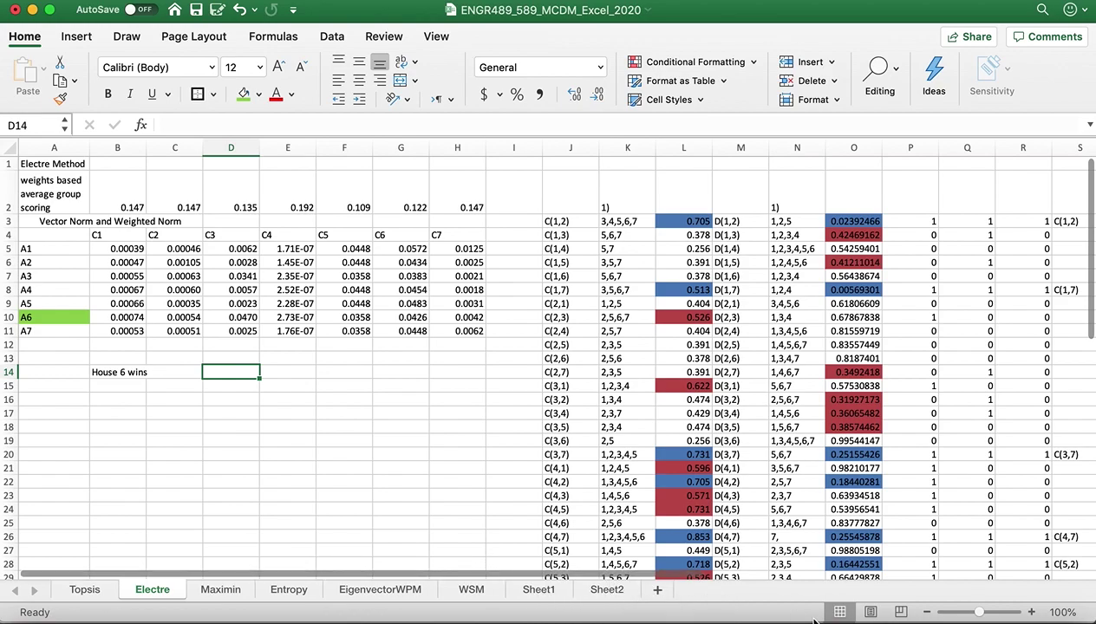
- Switch to Merged Green book_rotated.pdf in Adobe Acrobat Reader and review the TOPSIS steps and worked example on book pages 40 to 43
{"action": "left_click", "coordinate": [1031, 612]}
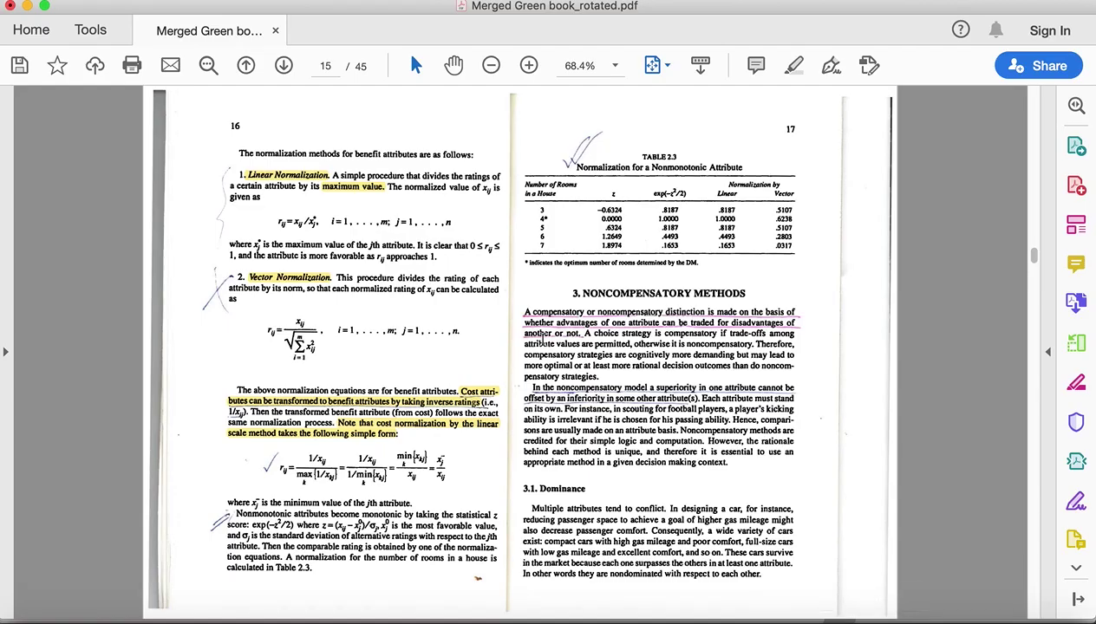
{"action": "scroll", "coordinate": [538, 334], "scroll_direction": "down", "scroll_amount": 3}
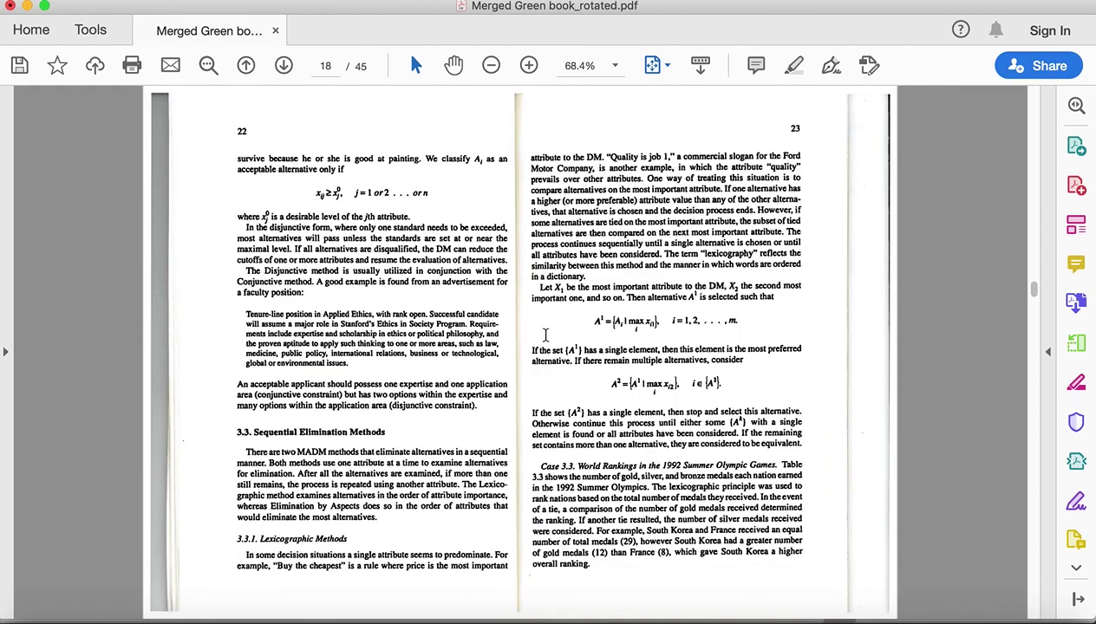
{"action": "scroll", "coordinate": [546, 334], "scroll_direction": "down", "scroll_amount": 4}
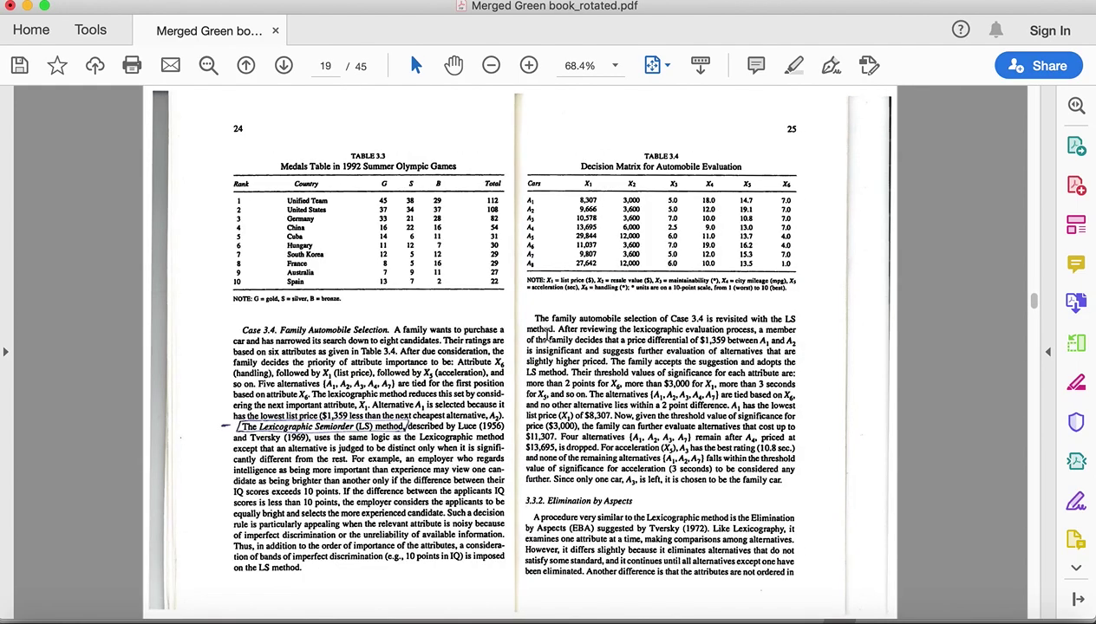
{"action": "scroll", "coordinate": [571, 338], "scroll_direction": "down", "scroll_amount": 3}
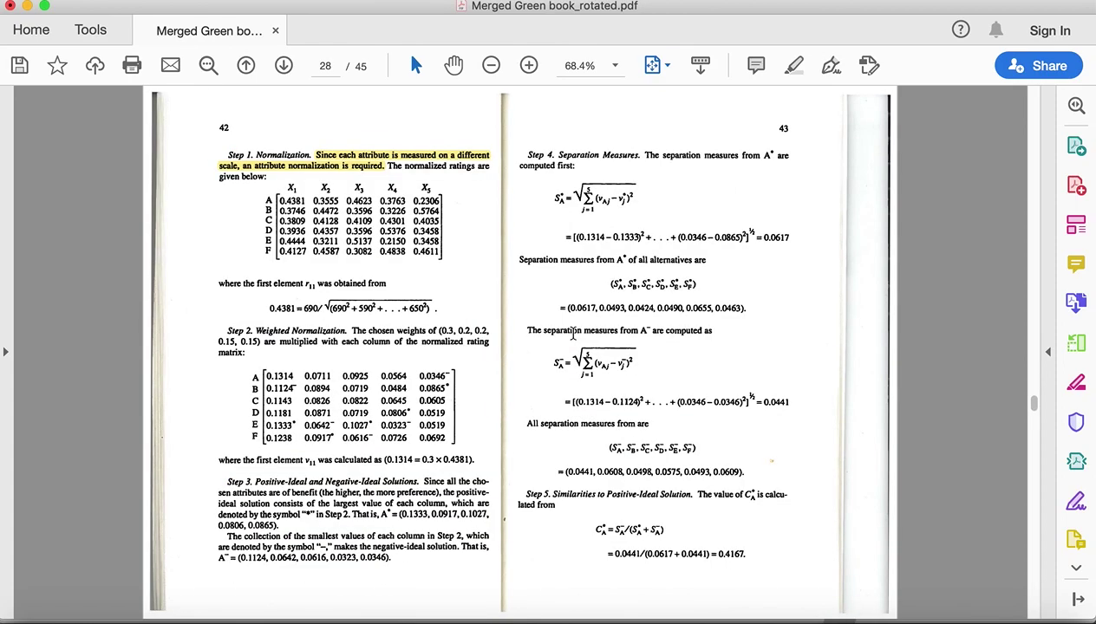
{"action": "scroll", "coordinate": [572, 336], "scroll_direction": "up", "scroll_amount": 1}
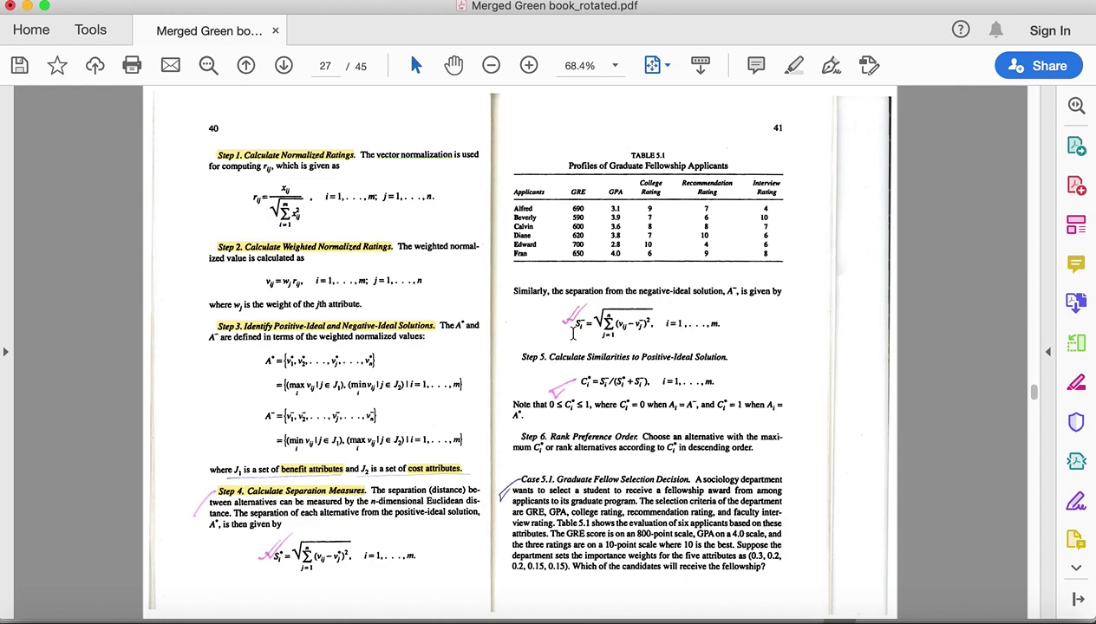
{"action": "scroll", "coordinate": [485, 281], "scroll_direction": "down", "scroll_amount": 2}
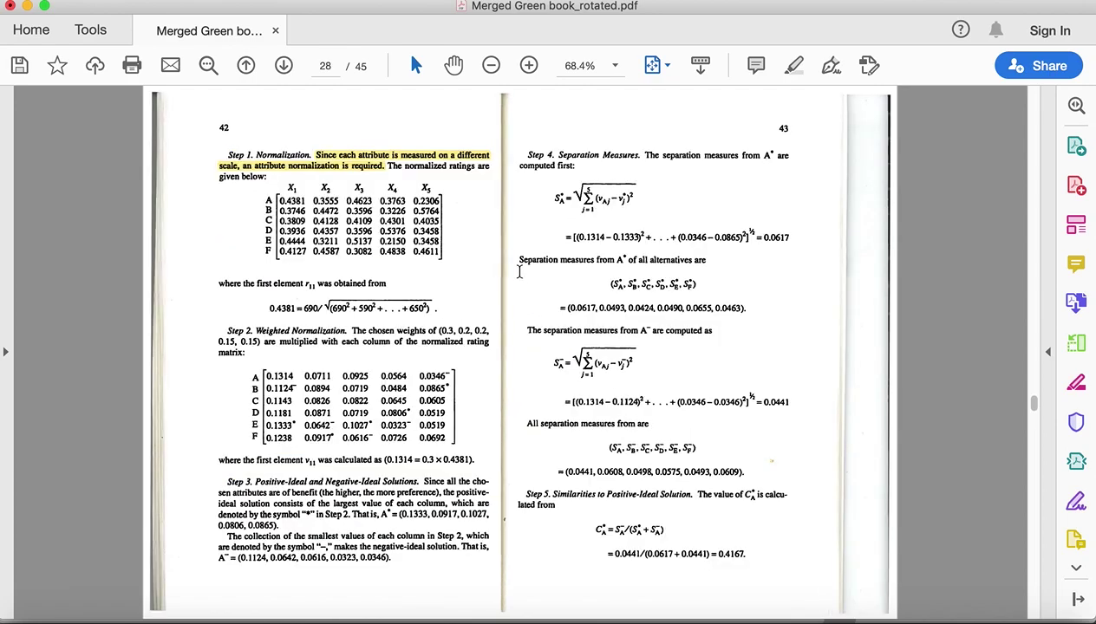
- Examine the outranking relationships section with the eight-alternative digraph in Figure 6.1, and continue to the kernel diagram in Figure 6.2
{"action": "scroll", "coordinate": [519, 272], "scroll_direction": "down", "scroll_amount": 2}
{"action": "scroll", "coordinate": [518, 273], "scroll_direction": "down", "scroll_amount": 2}
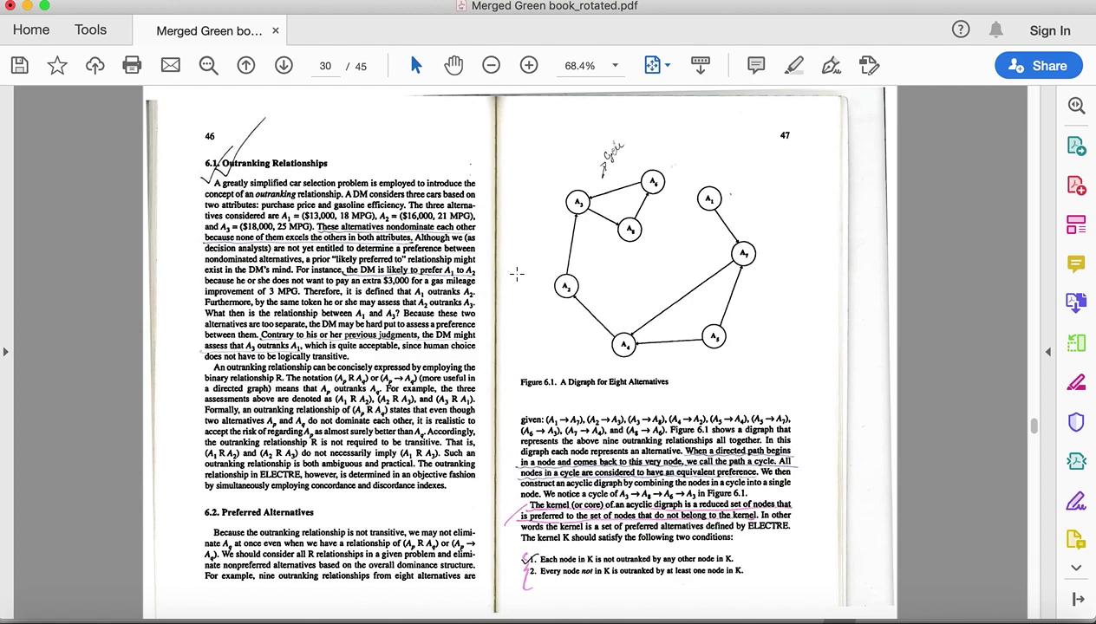
{"action": "scroll", "coordinate": [518, 240], "scroll_direction": "down", "scroll_amount": 2}
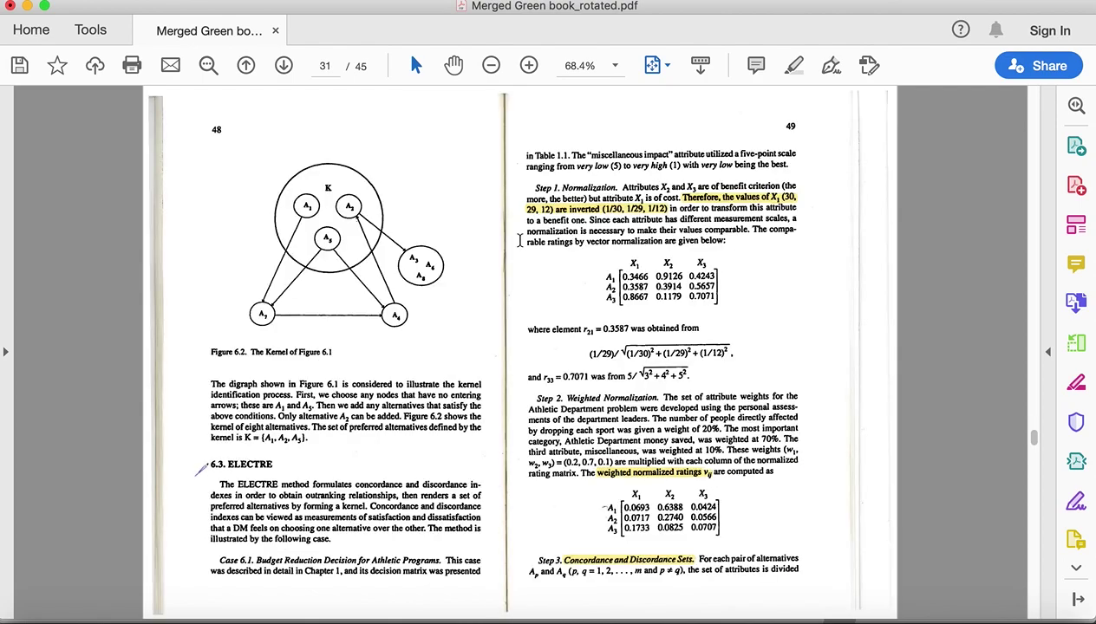
{"action": "scroll", "coordinate": [522, 241], "scroll_direction": "up", "scroll_amount": 2}
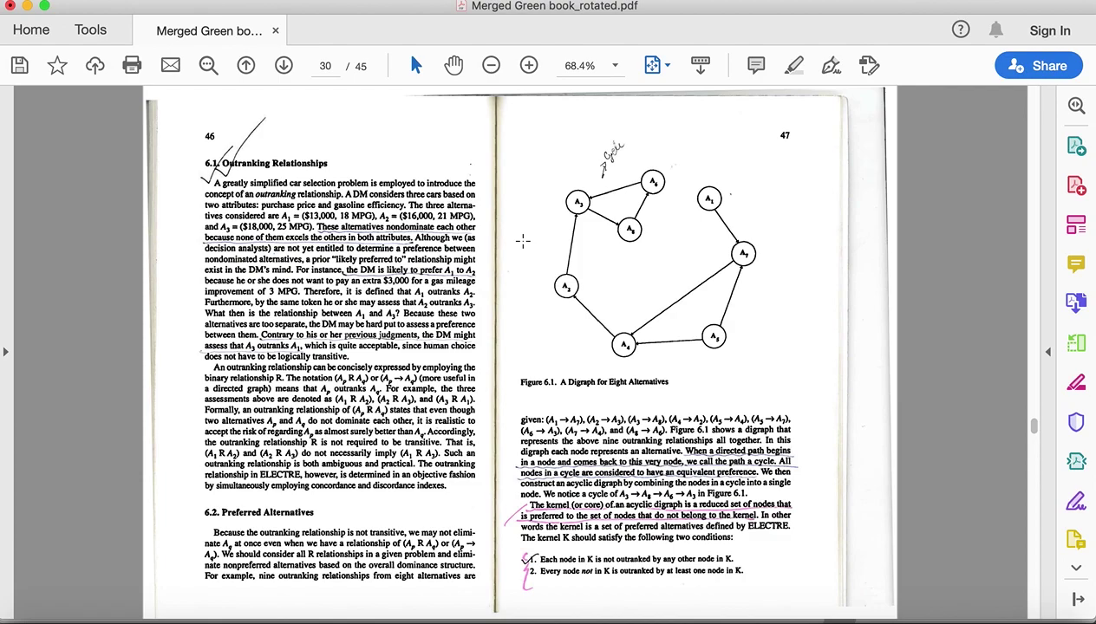
{"action": "scroll", "coordinate": [523, 241], "scroll_direction": "down", "scroll_amount": 2}
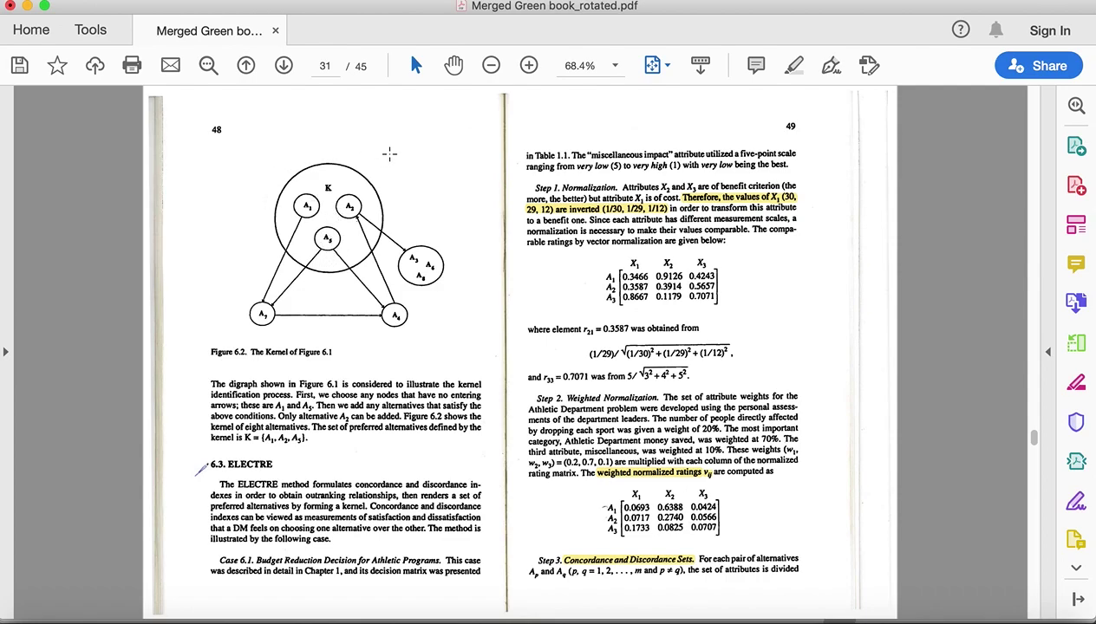
- Compare the kernel diagram in Figure 6.2 with the two kernel conditions listed below Figure 6.1
{"action": "left_click_drag", "start_coordinate": [389, 153], "coordinate": [225, 304]}
{"action": "left_click", "coordinate": [228, 230]}
{"action": "left_click", "coordinate": [316, 242]}
{"action": "scroll", "coordinate": [758, 464], "scroll_direction": "up", "scroll_amount": 2}
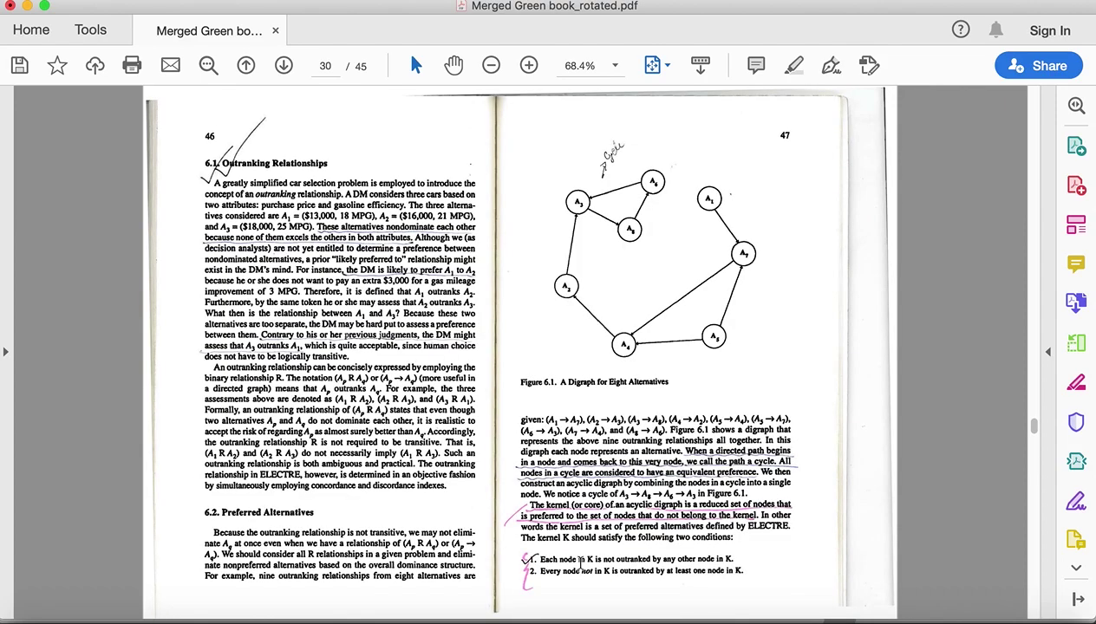
{"action": "left_click_drag", "start_coordinate": [739, 573], "coordinate": [541, 557]}
- Examine the nodes A1, A2 and A5 inside kernel K in Figure 6.2
{"action": "scroll", "coordinate": [425, 459], "scroll_direction": "down", "scroll_amount": 2}
{"action": "left_click", "coordinate": [309, 209]}
{"action": "left_click", "coordinate": [339, 210]}
{"action": "left_click", "coordinate": [298, 209]}
{"action": "left_click", "coordinate": [299, 210]}
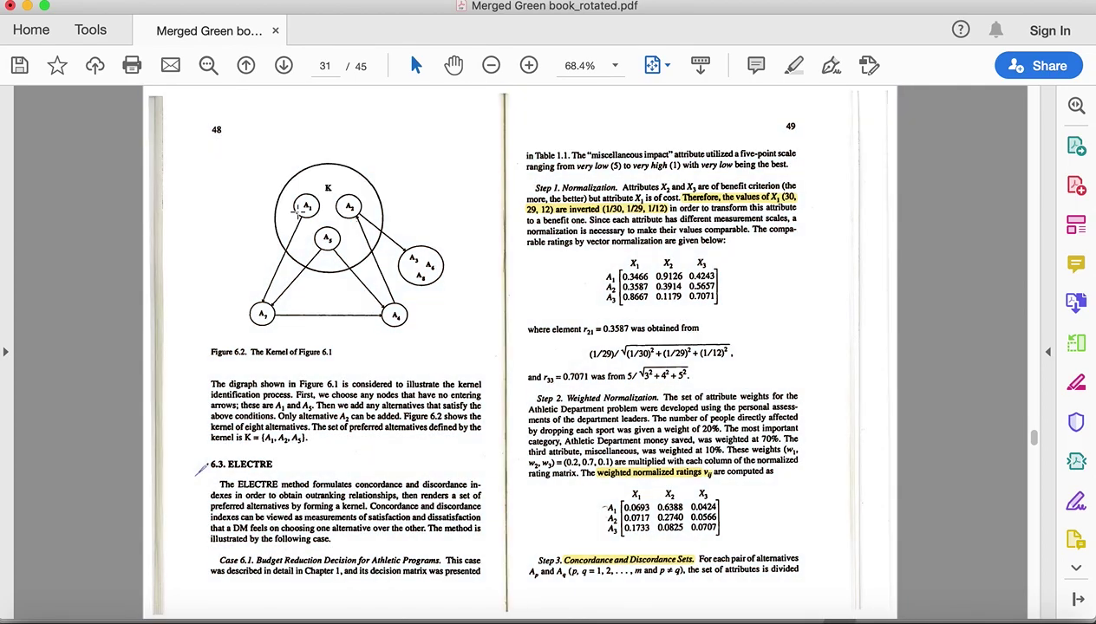
{"action": "left_click_drag", "start_coordinate": [366, 181], "coordinate": [285, 258]}
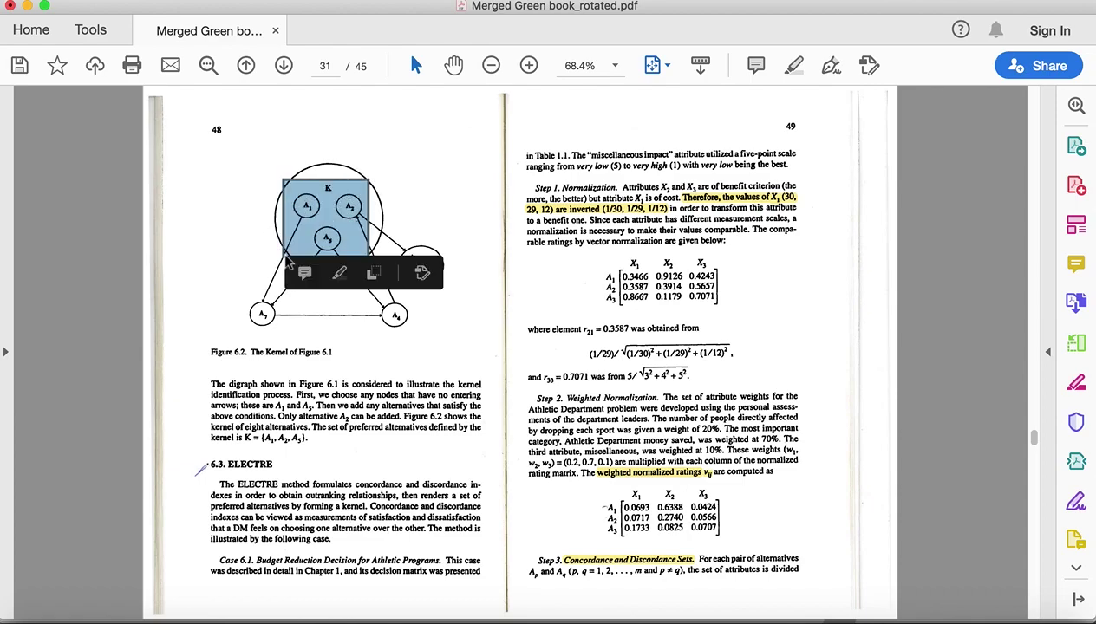
{"action": "left_click", "coordinate": [256, 234]}
{"action": "left_click", "coordinate": [256, 234]}
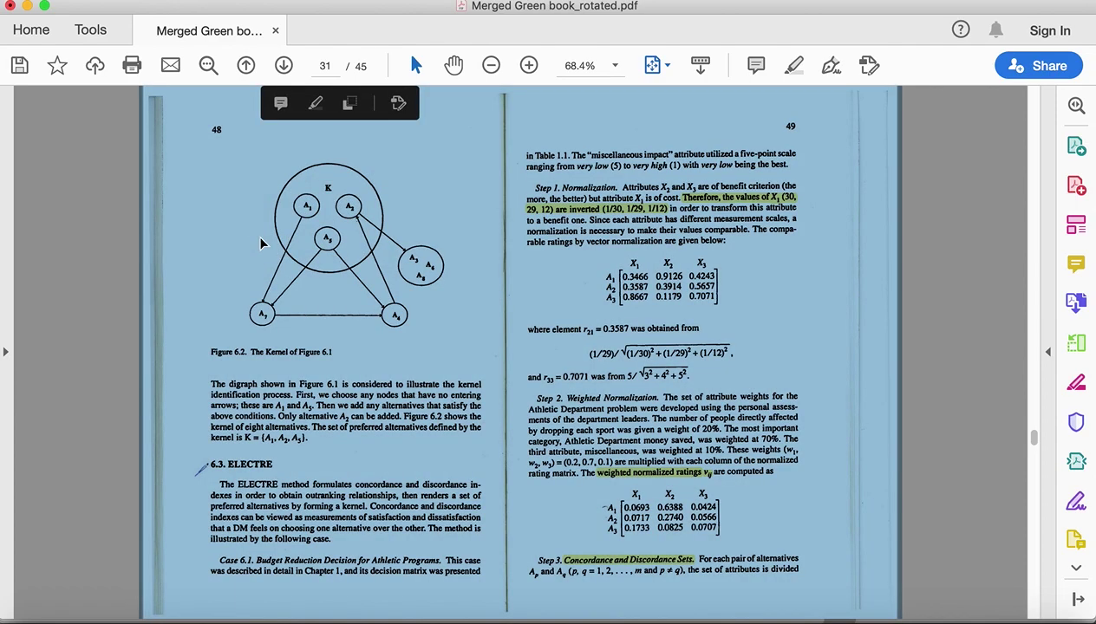
{"action": "left_click", "coordinate": [255, 234]}
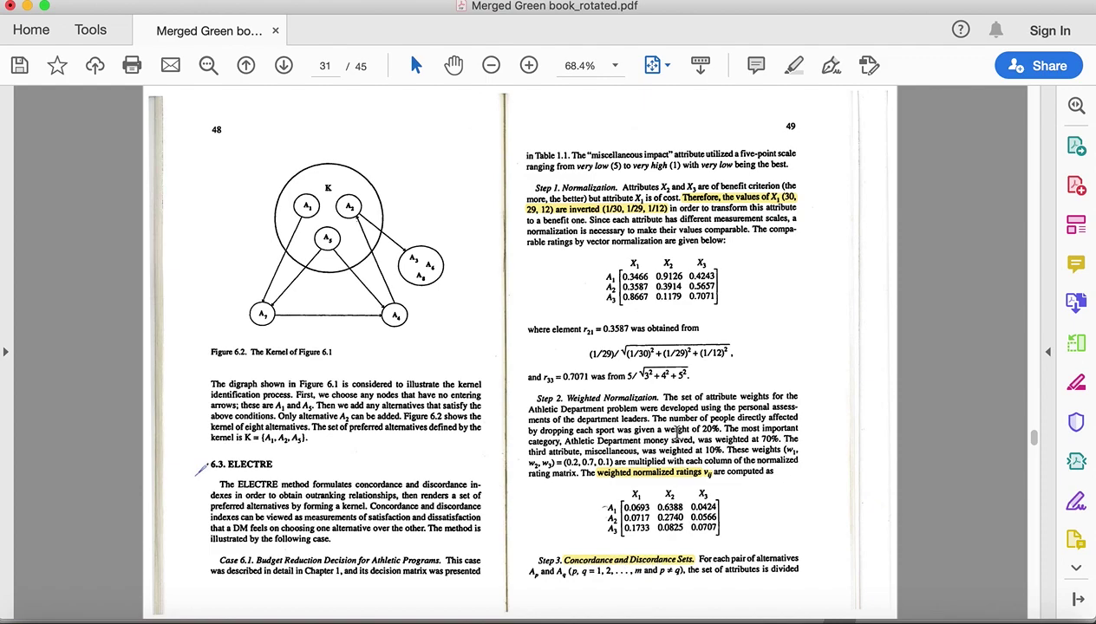
- Review the list of concordance and discordance indexes on book page 51 and the average C and D thresholds in Step 5
{"action": "scroll", "coordinate": [665, 407], "scroll_direction": "down", "scroll_amount": 2}
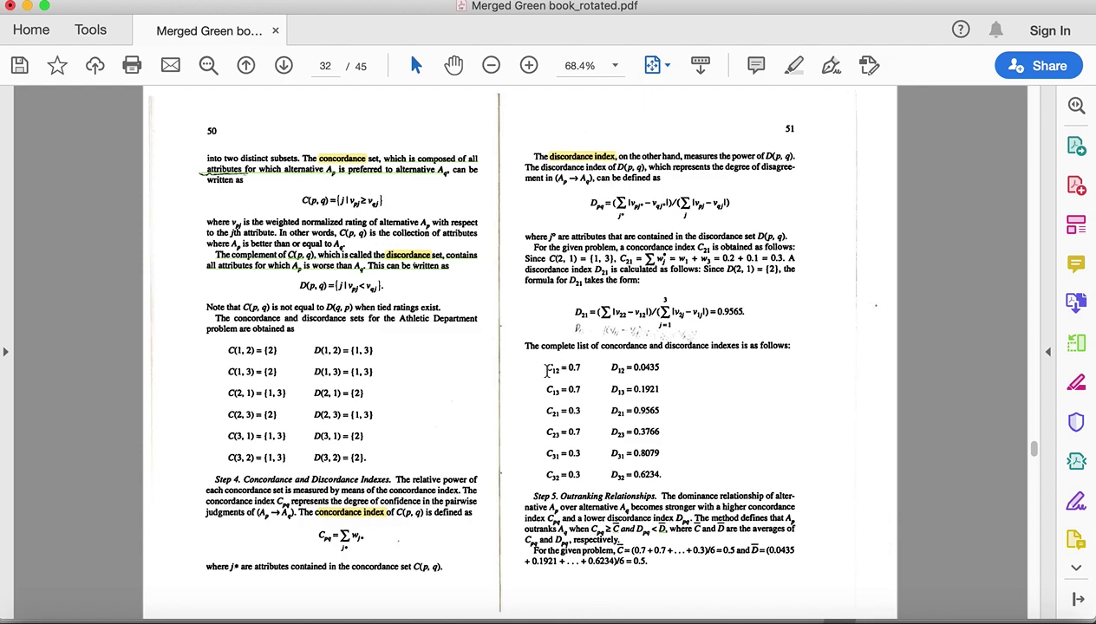
{"action": "left_click_drag", "start_coordinate": [547, 369], "coordinate": [660, 475]}
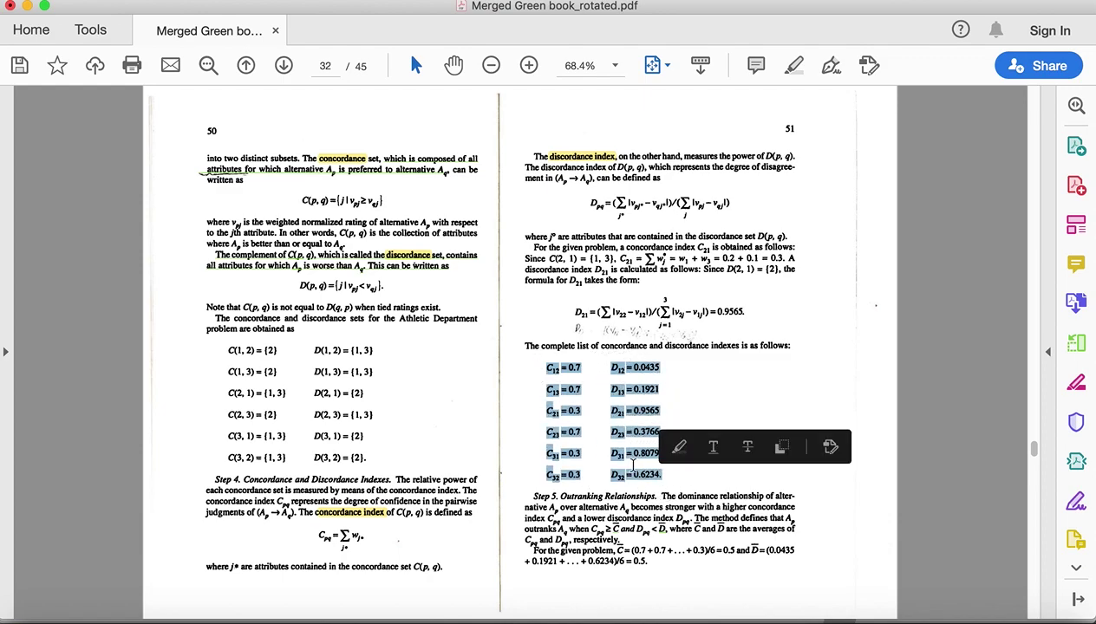
{"action": "left_click", "coordinate": [662, 410]}
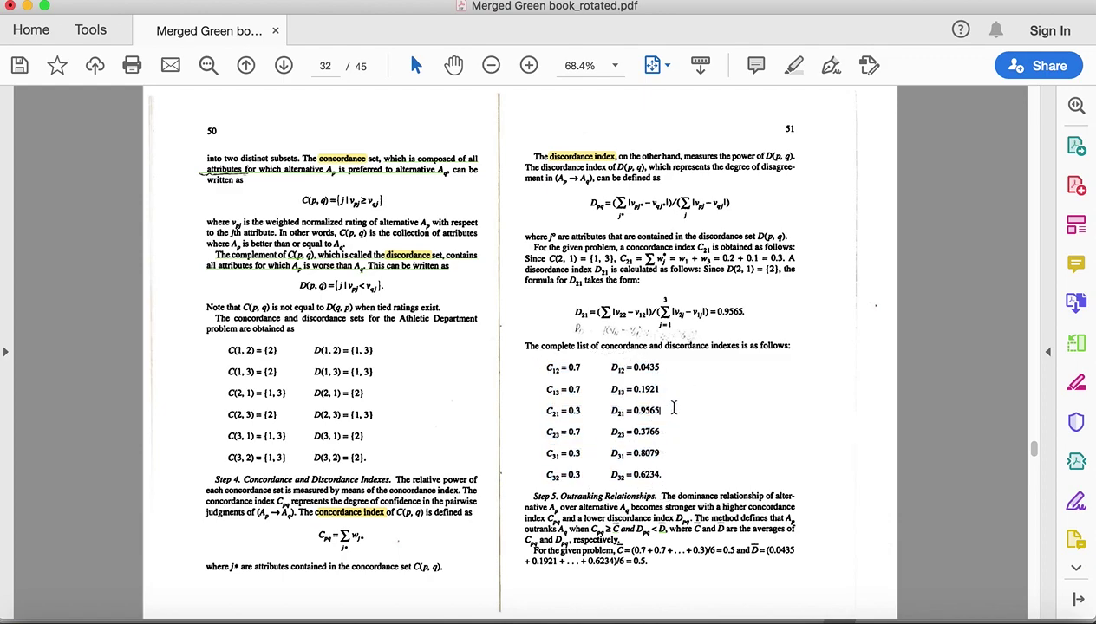
{"action": "double_click", "coordinate": [614, 529]}
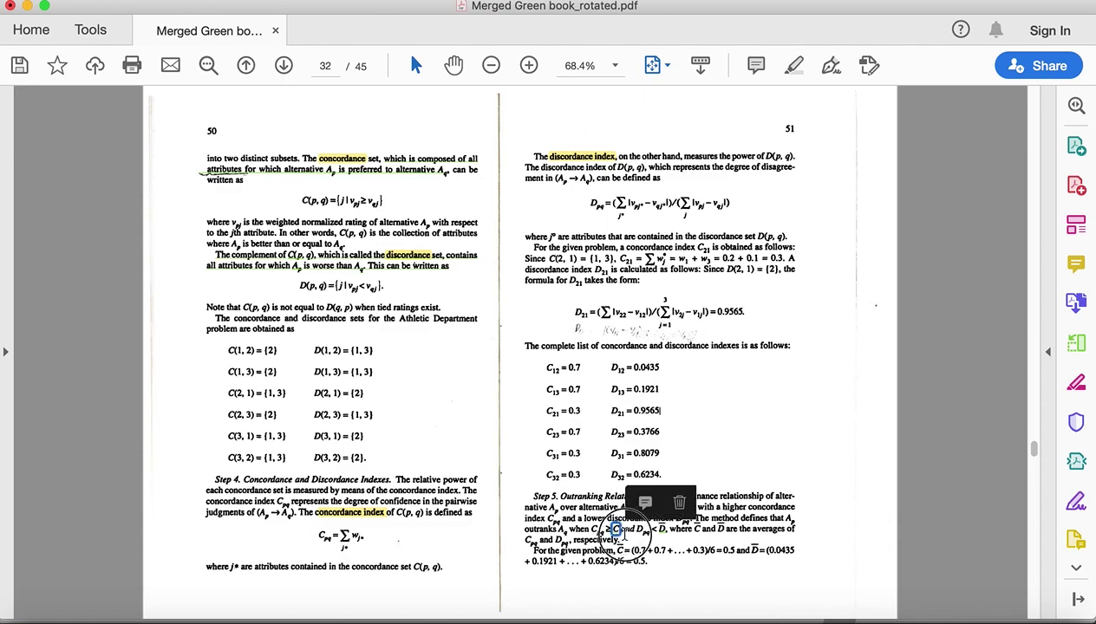
{"action": "double_click", "coordinate": [661, 529]}
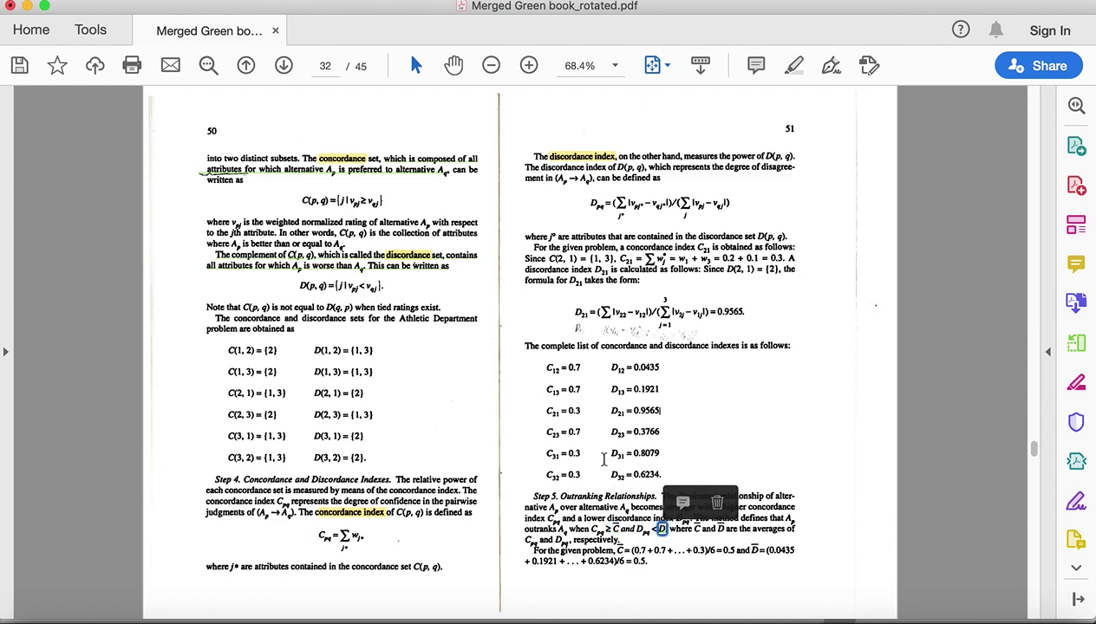
{"action": "double_click", "coordinate": [613, 529]}
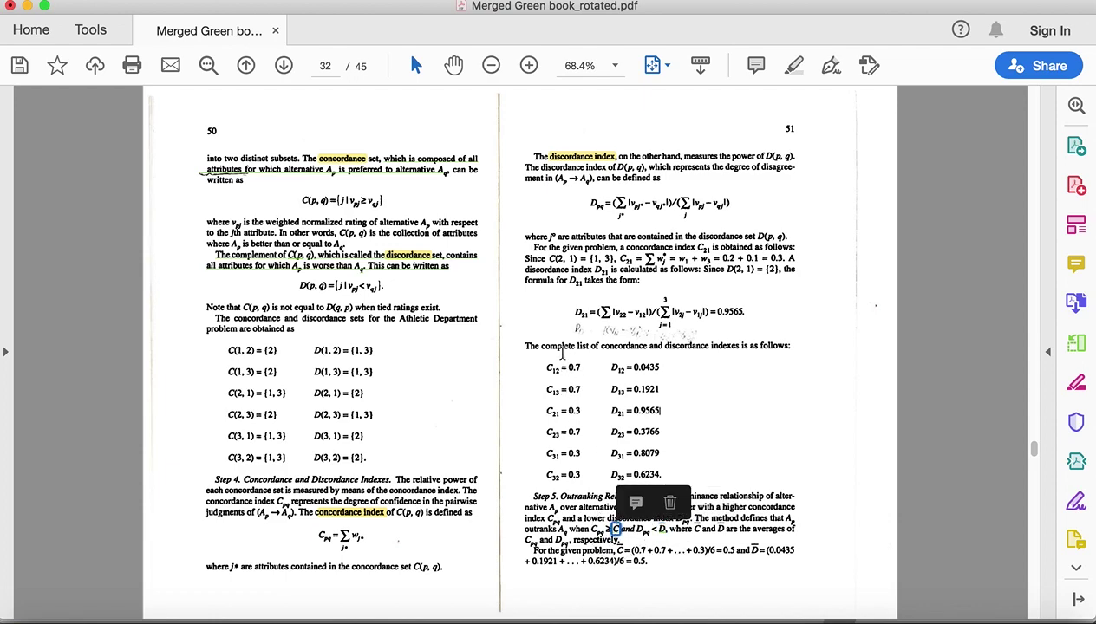
{"action": "double_click", "coordinate": [661, 529]}
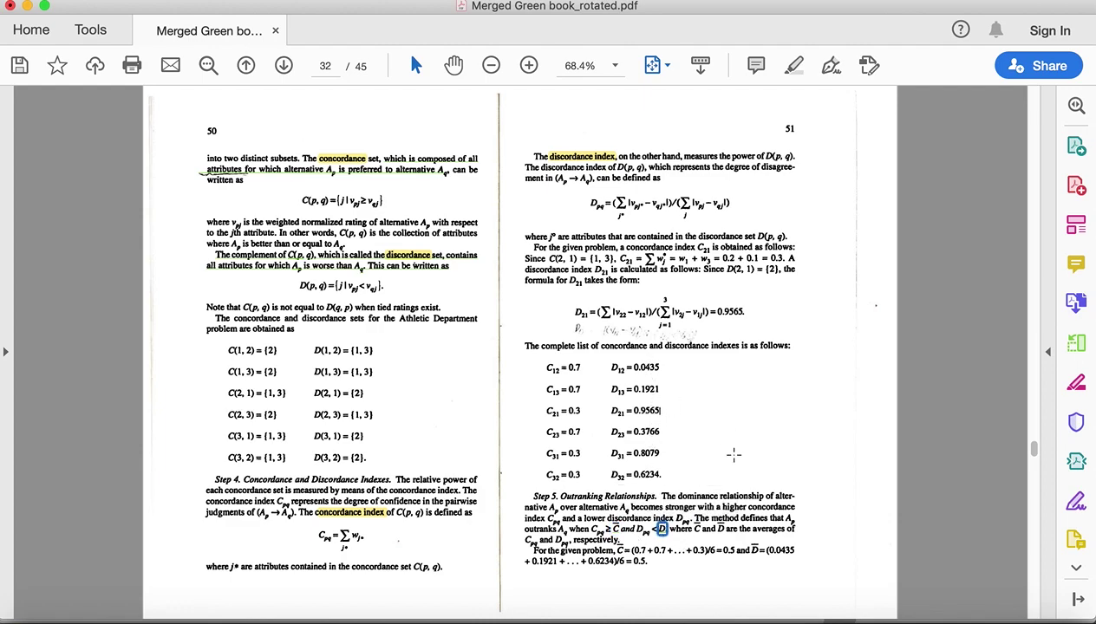
{"action": "left_click", "coordinate": [727, 447]}
{"action": "left_click", "coordinate": [727, 448]}
- Examine the C12 and D12 row of Table 6.1 to see how the outranking relationship is determined
{"action": "scroll", "coordinate": [683, 406], "scroll_direction": "down", "scroll_amount": 2}
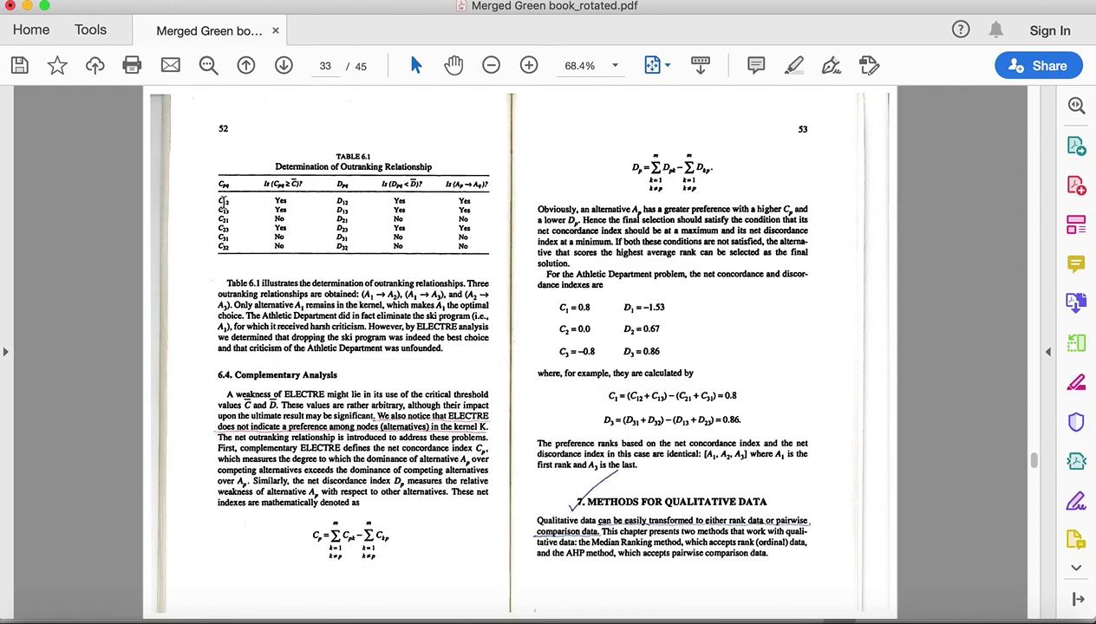
{"action": "double_click", "coordinate": [282, 199]}
{"action": "left_click", "coordinate": [359, 203]}
{"action": "double_click", "coordinate": [392, 200]}
{"action": "left_click_drag", "start_coordinate": [317, 200], "coordinate": [403, 205]}
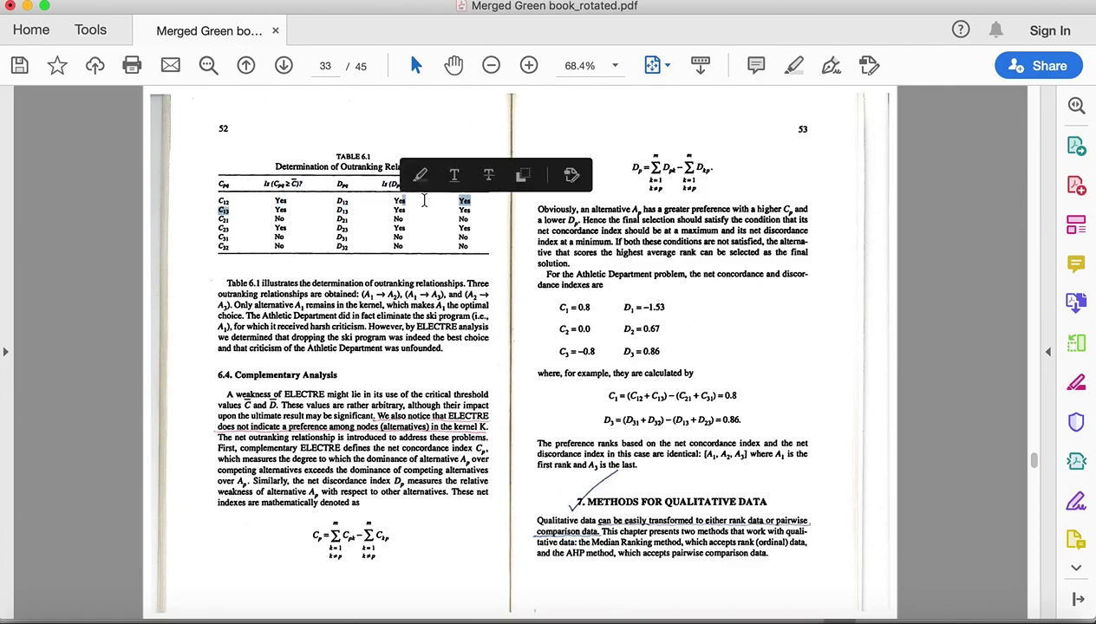
{"action": "left_click", "coordinate": [420, 199]}
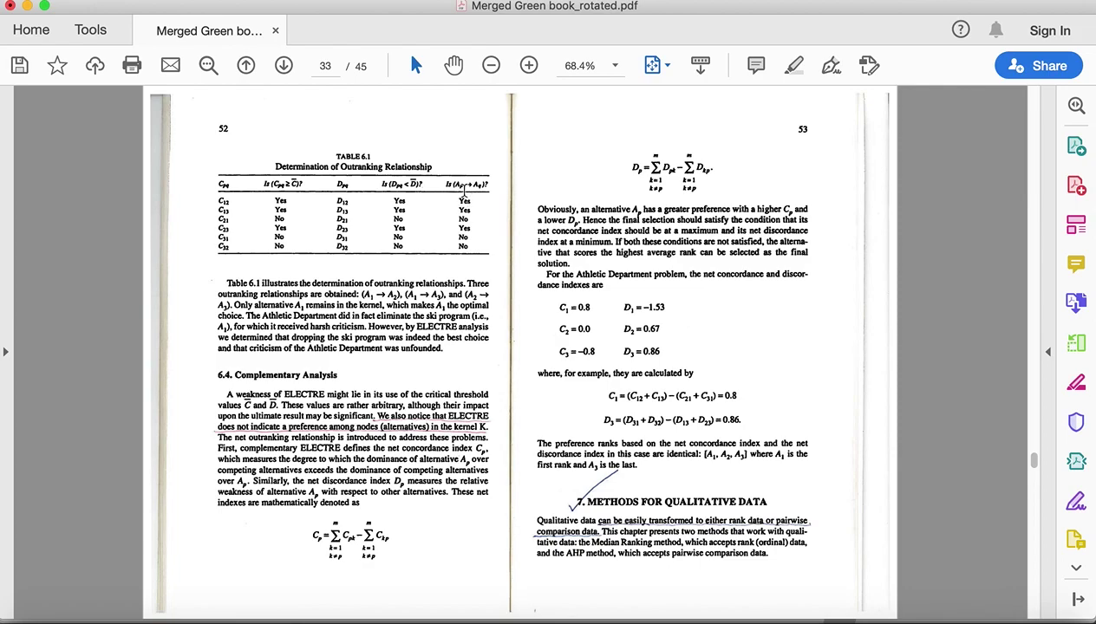
{"action": "mouse_move", "coordinate": [460, 184]}
{"action": "left_mouse_down"}
{"action": "mouse_move", "coordinate": [451, 187]}
{"action": "mouse_move", "coordinate": [474, 191]}
{"action": "left_mouse_up"}
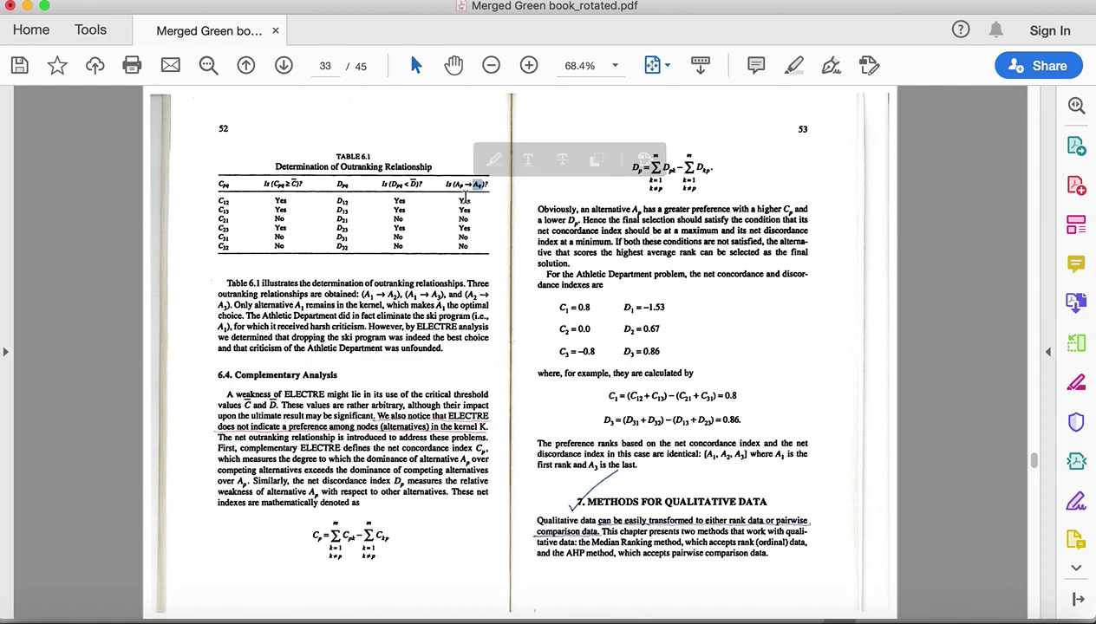
{"action": "mouse_move", "coordinate": [466, 185]}
{"action": "left_mouse_down"}
{"action": "mouse_move", "coordinate": [451, 187]}
{"action": "mouse_move", "coordinate": [473, 186]}
{"action": "mouse_move", "coordinate": [460, 200]}
{"action": "mouse_move", "coordinate": [475, 207]}
{"action": "mouse_move", "coordinate": [464, 200]}
{"action": "left_mouse_up"}
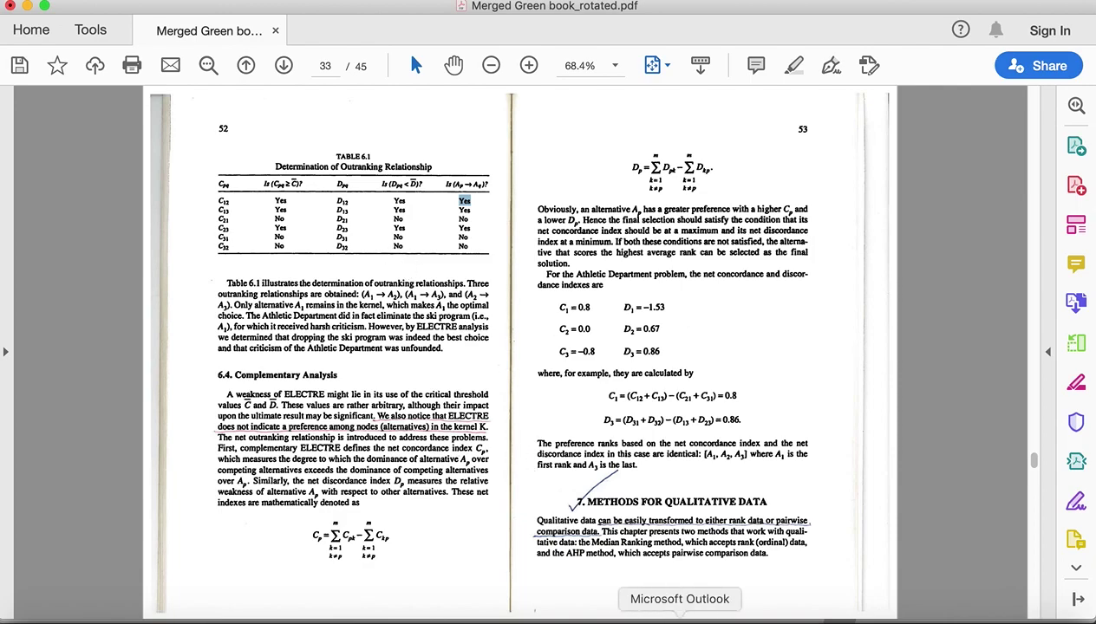
- Switch to the ENGR489_589_MCDM_Excel_2020 workbook and inspect the weighted normalized matrix and its cell formulas on the Electre sheet
{"action": "left_click", "coordinate": [555, 618]}
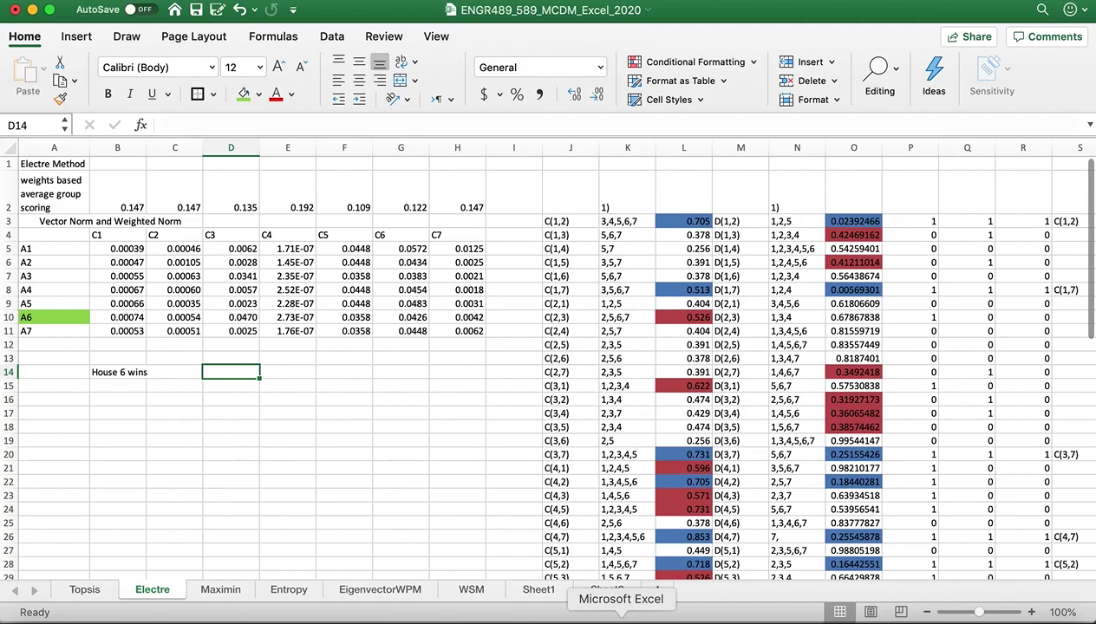
{"action": "left_click", "coordinate": [231, 304]}
{"action": "left_click_drag", "start_coordinate": [105, 241], "coordinate": [253, 299]}
{"action": "left_click", "coordinate": [149, 260]}
{"action": "left_click_drag", "start_coordinate": [118, 246], "coordinate": [453, 330]}
{"action": "left_click", "coordinate": [406, 369]}
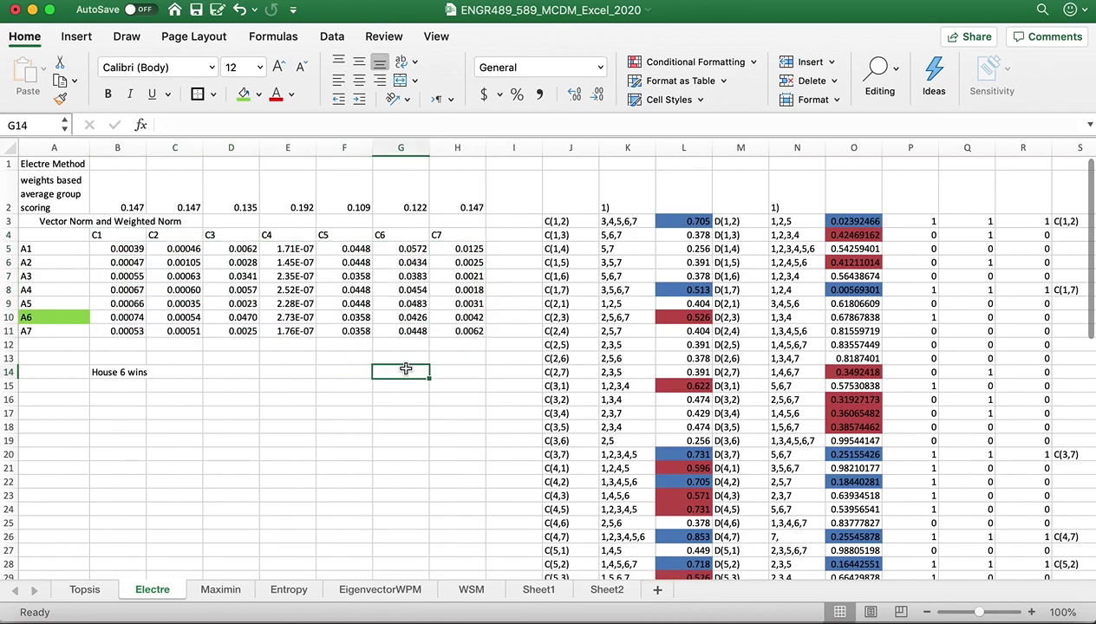
{"action": "left_click_drag", "start_coordinate": [115, 248], "coordinate": [448, 327]}
{"action": "left_click_drag", "start_coordinate": [130, 222], "coordinate": [134, 226]}
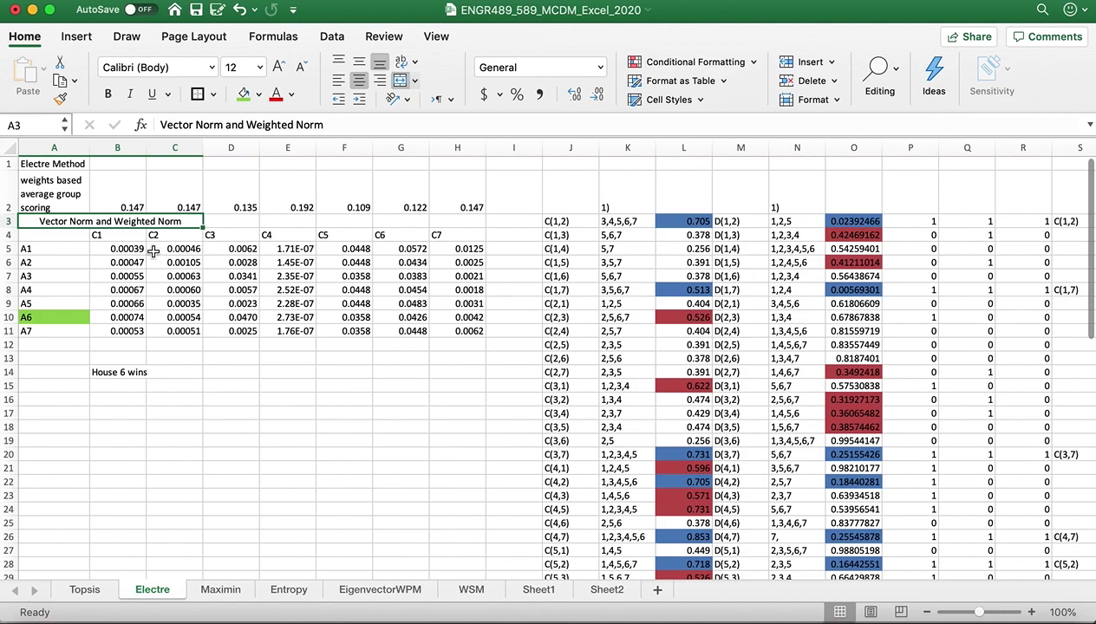
{"action": "left_click", "coordinate": [173, 247]}
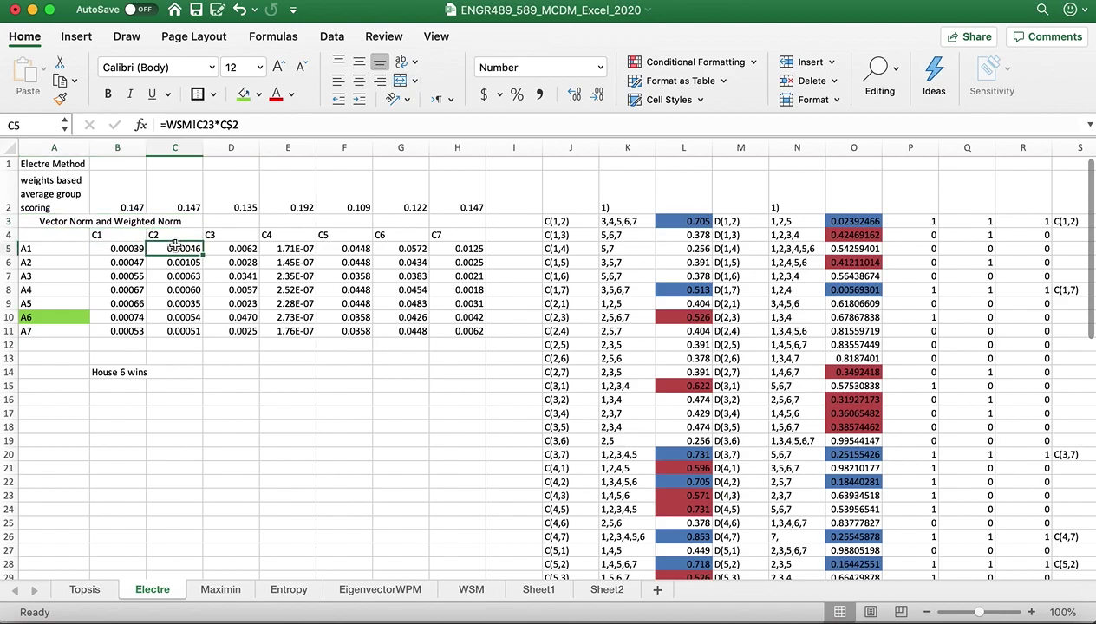
{"action": "left_click", "coordinate": [319, 333]}
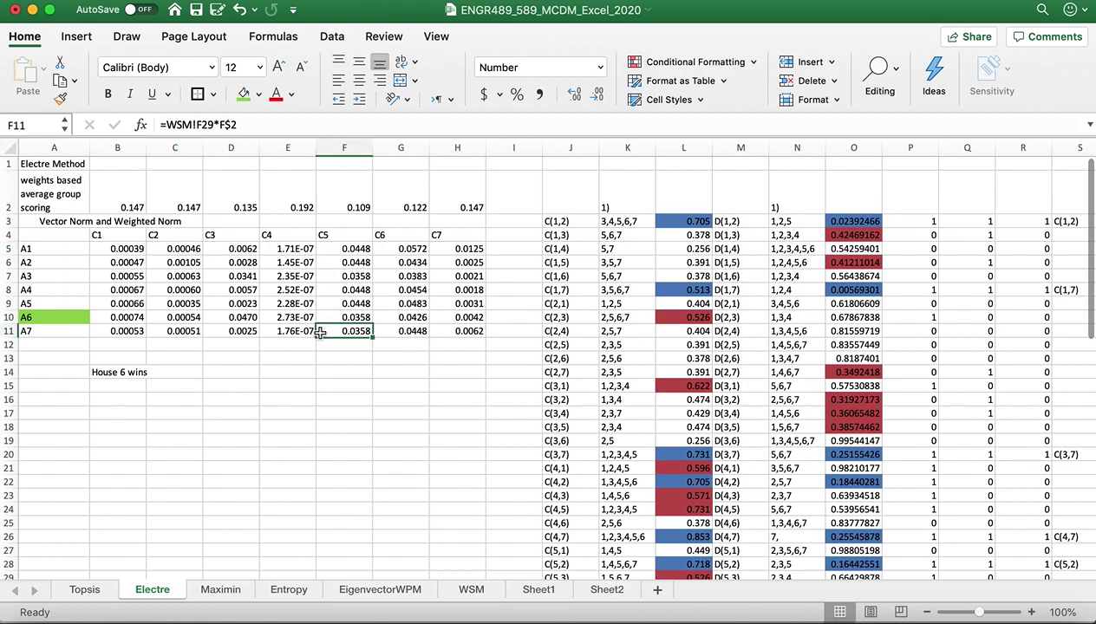
- Look through the list of pairwise concordance sets in column J of the Electre sheet
{"action": "left_click", "coordinate": [420, 360]}
{"action": "left_click_drag", "start_coordinate": [556, 222], "coordinate": [562, 611]}
{"action": "left_click", "coordinate": [514, 465]}
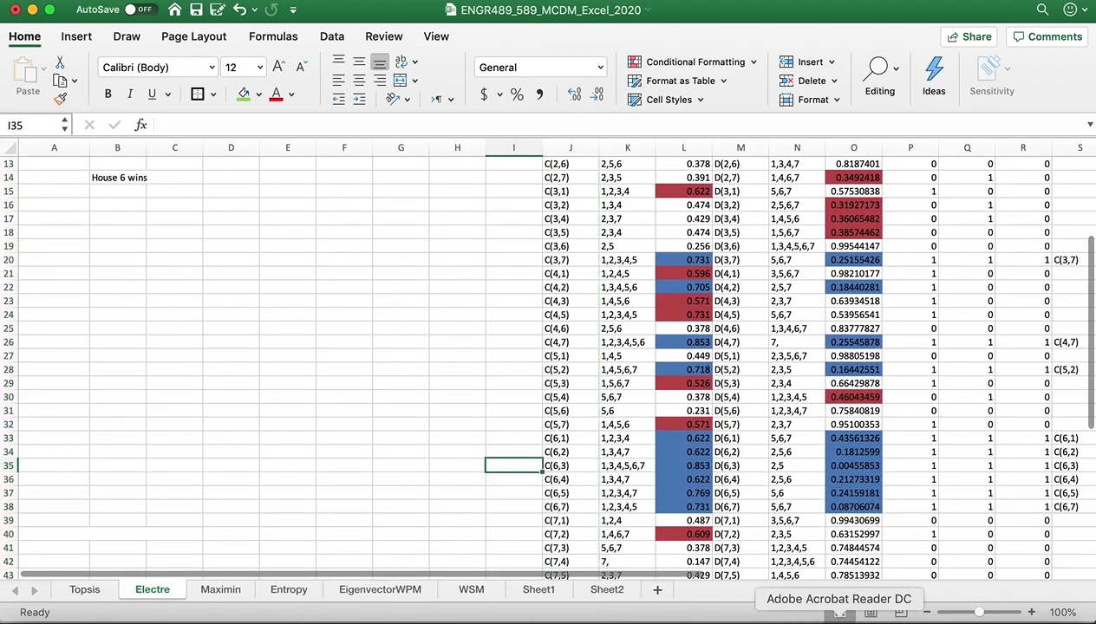
- Switch back to the PDF in Adobe Acrobat Reader and find the concordance and discordance sets on book page 50
{"action": "left_click", "coordinate": [838, 617]}
{"action": "scroll", "coordinate": [460, 387], "scroll_direction": "up", "scroll_amount": 3}
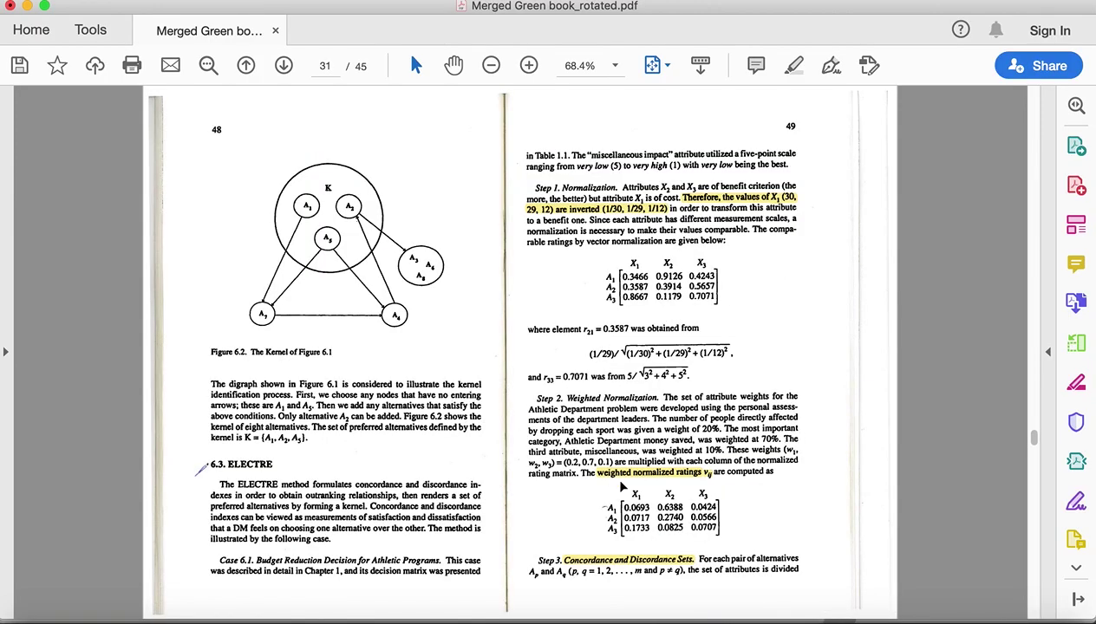
{"action": "scroll", "coordinate": [368, 396], "scroll_direction": "down", "scroll_amount": 3}
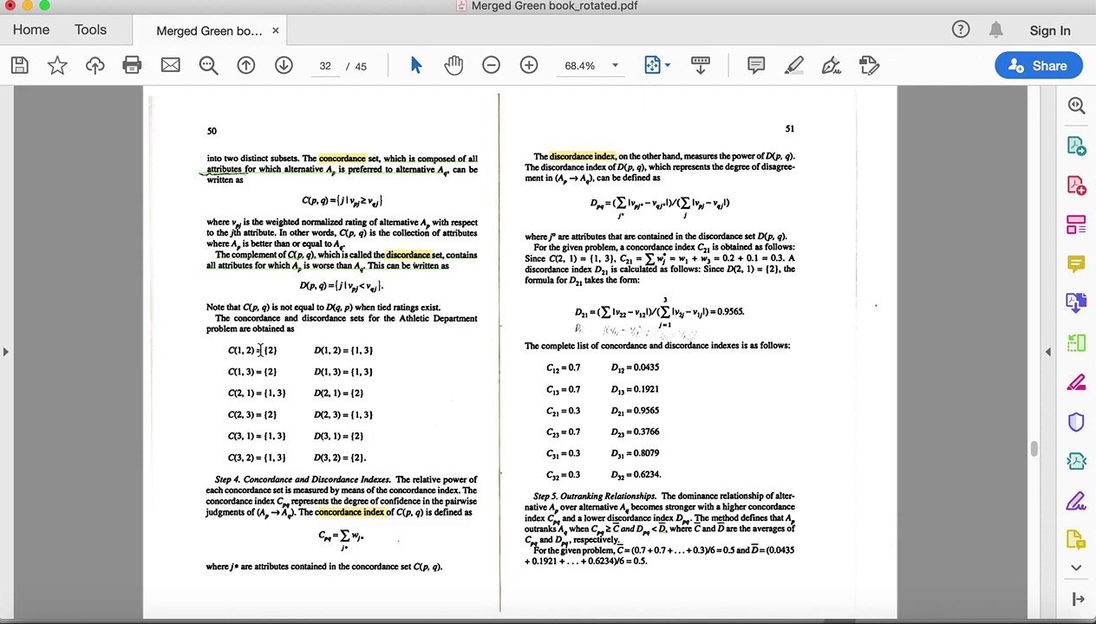
- Examine the C(1,2) and D(1,2) sets on book page 50 and the concordance index formula below them
{"action": "left_click_drag", "start_coordinate": [282, 349], "coordinate": [204, 356]}
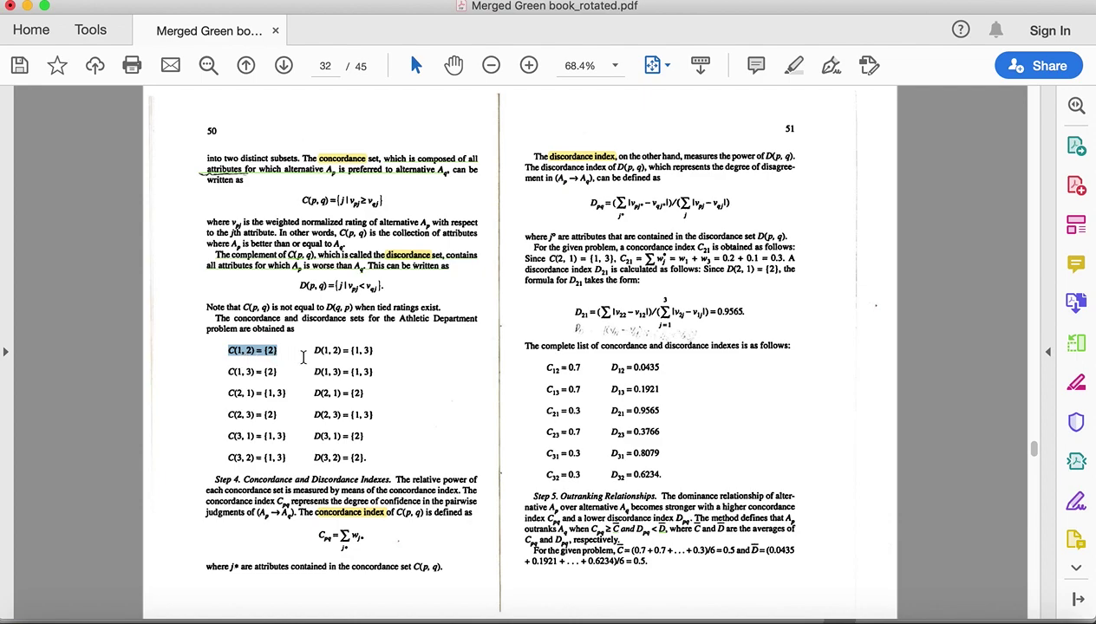
{"action": "left_click_drag", "start_coordinate": [315, 350], "coordinate": [374, 351]}
{"action": "key", "text": "ctrl+a"}
{"action": "left_click", "coordinate": [355, 357]}
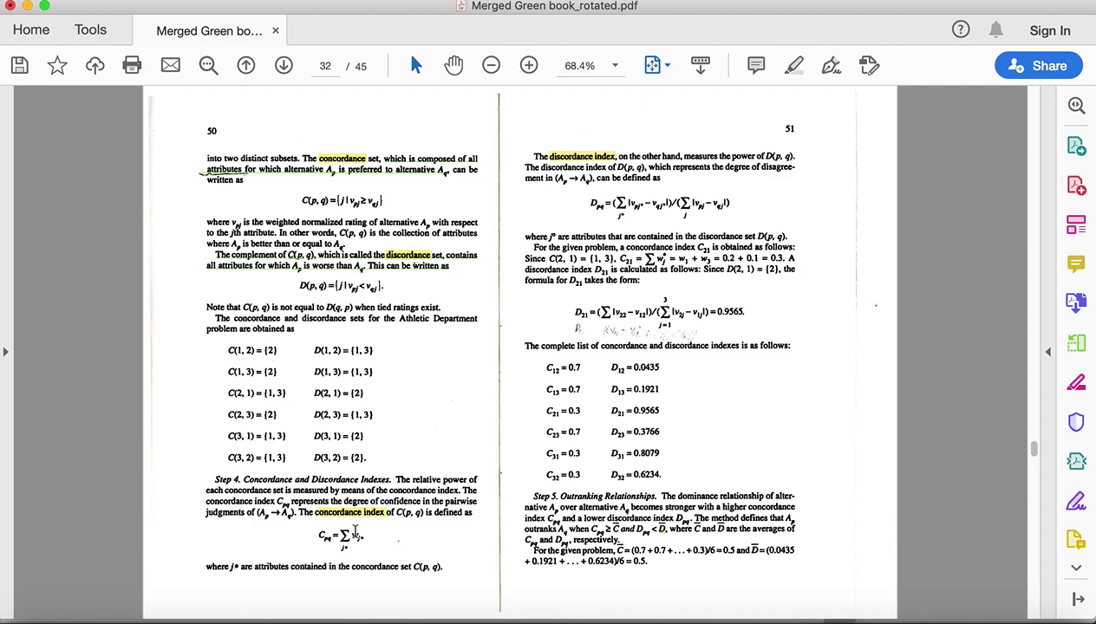
- Review the discordance index formula for D(p, q) on book page 51
{"action": "left_click_drag", "start_coordinate": [282, 392], "coordinate": [268, 392]}
{"action": "left_click_drag", "start_coordinate": [592, 203], "coordinate": [710, 215]}
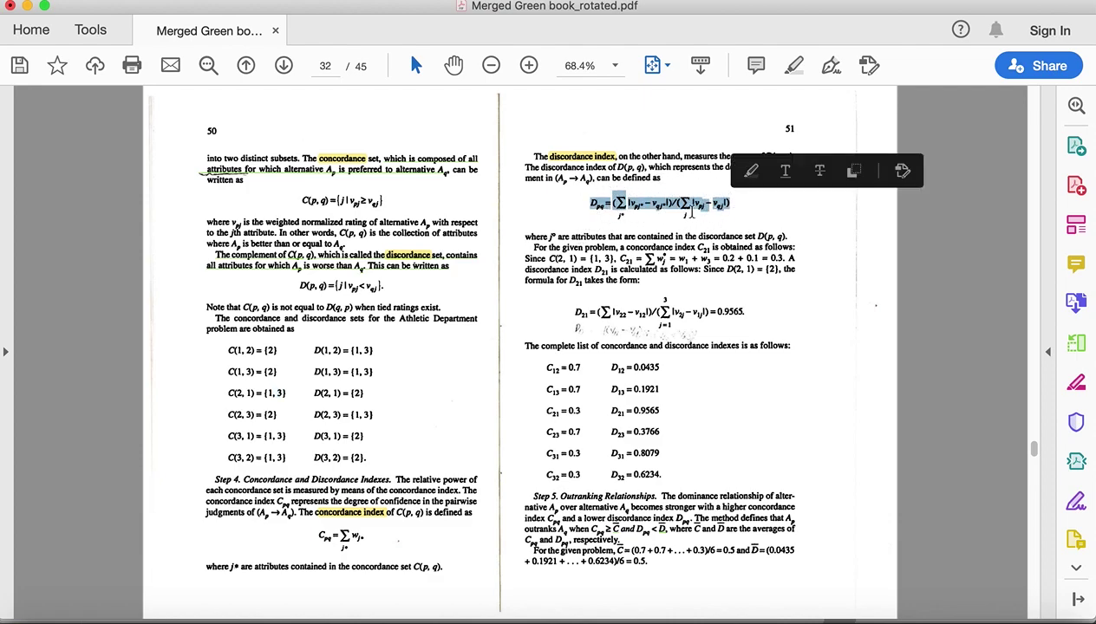
{"action": "left_click", "coordinate": [646, 214]}
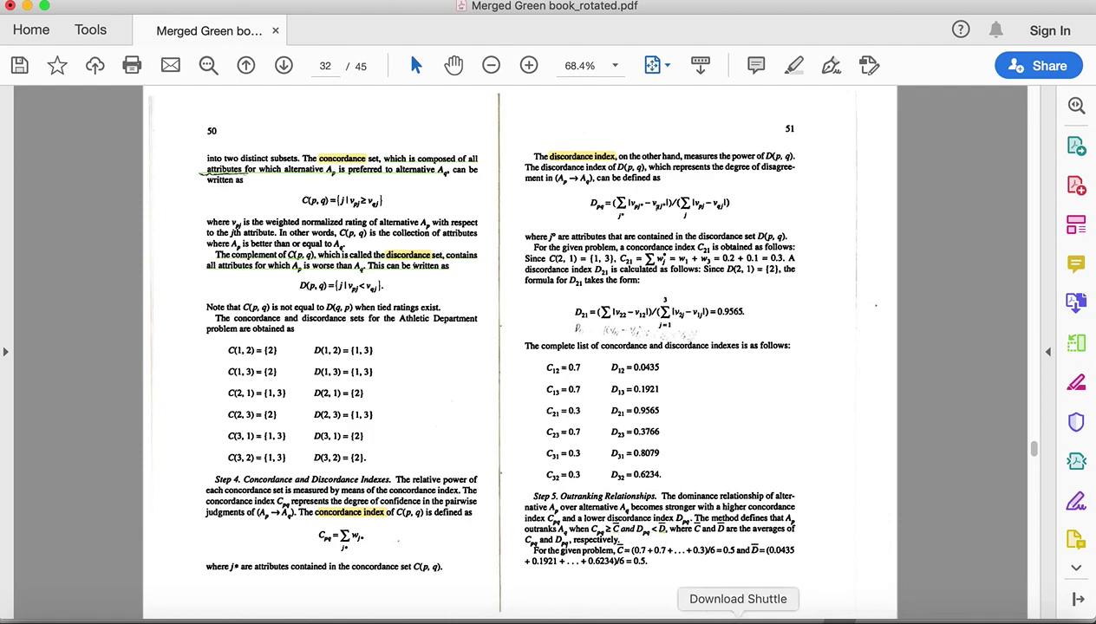
- Switch to the Excel workbook and inspect the concordance and discordance sets for pair (1,2) in row 3 of the Electre sheet
{"action": "left_click", "coordinate": [621, 617]}
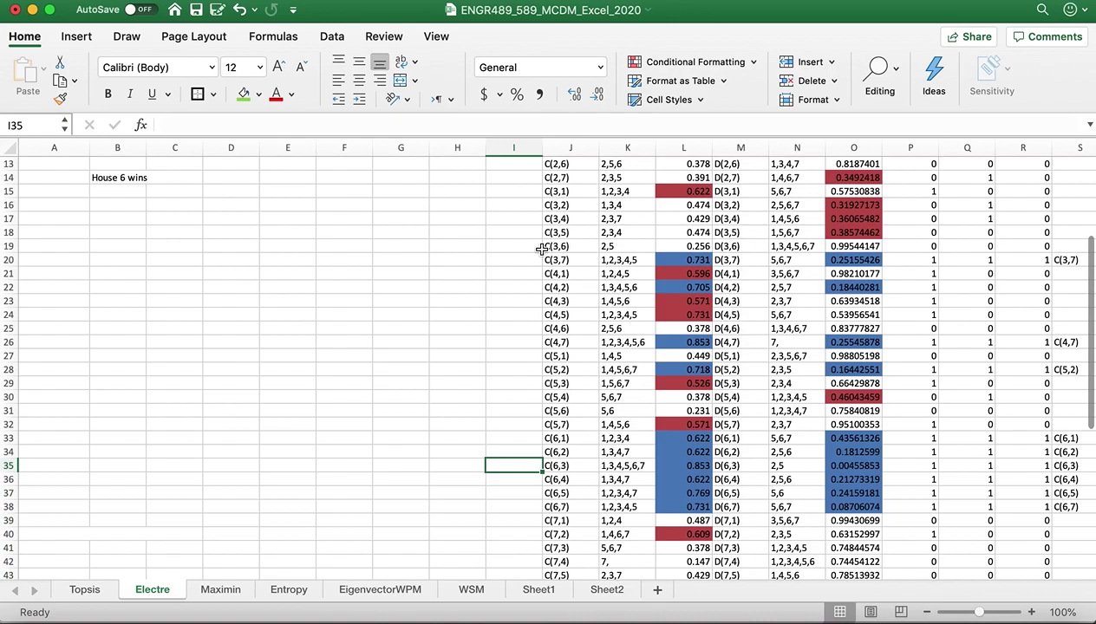
{"action": "scroll", "coordinate": [590, 247], "scroll_direction": "up", "scroll_amount": 5}
{"action": "scroll", "coordinate": [591, 247], "scroll_direction": "up", "scroll_amount": 2}
{"action": "left_click", "coordinate": [557, 222]}
{"action": "left_click", "coordinate": [733, 222]}
{"action": "left_click", "coordinate": [555, 222]}
{"action": "left_click", "coordinate": [628, 222]}
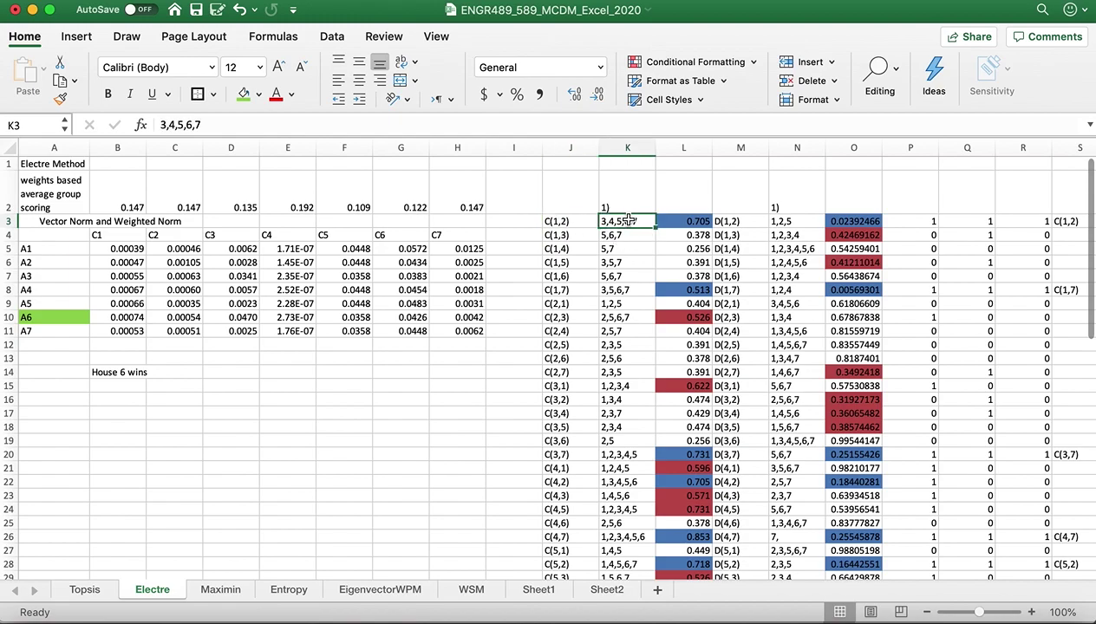
{"action": "left_click", "coordinate": [613, 153]}
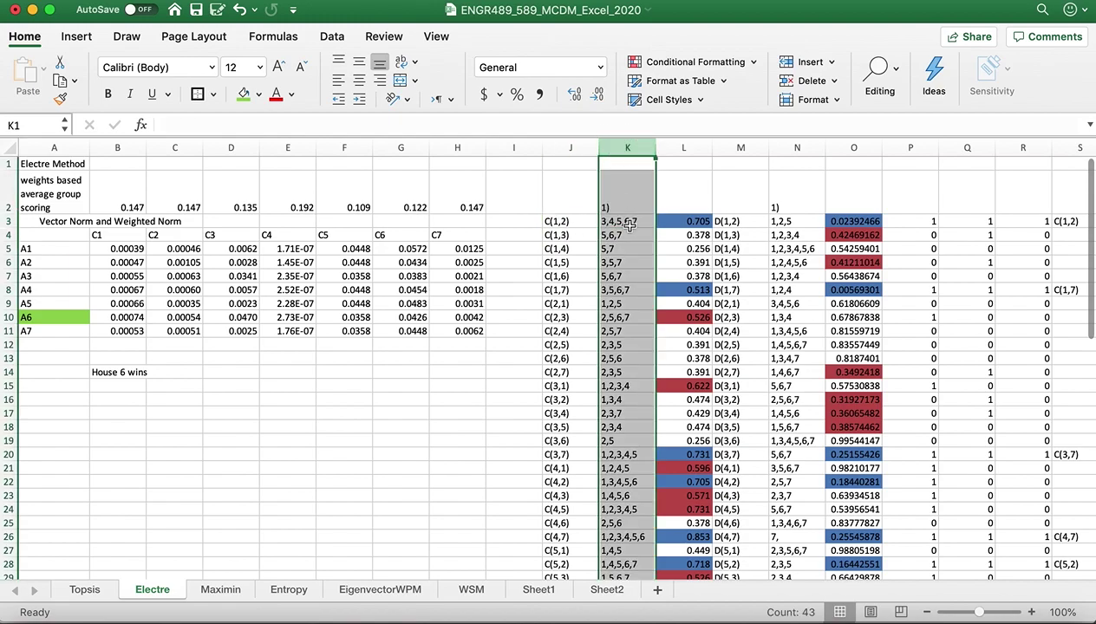
{"action": "left_click", "coordinate": [805, 147]}
{"action": "left_click", "coordinate": [623, 223]}
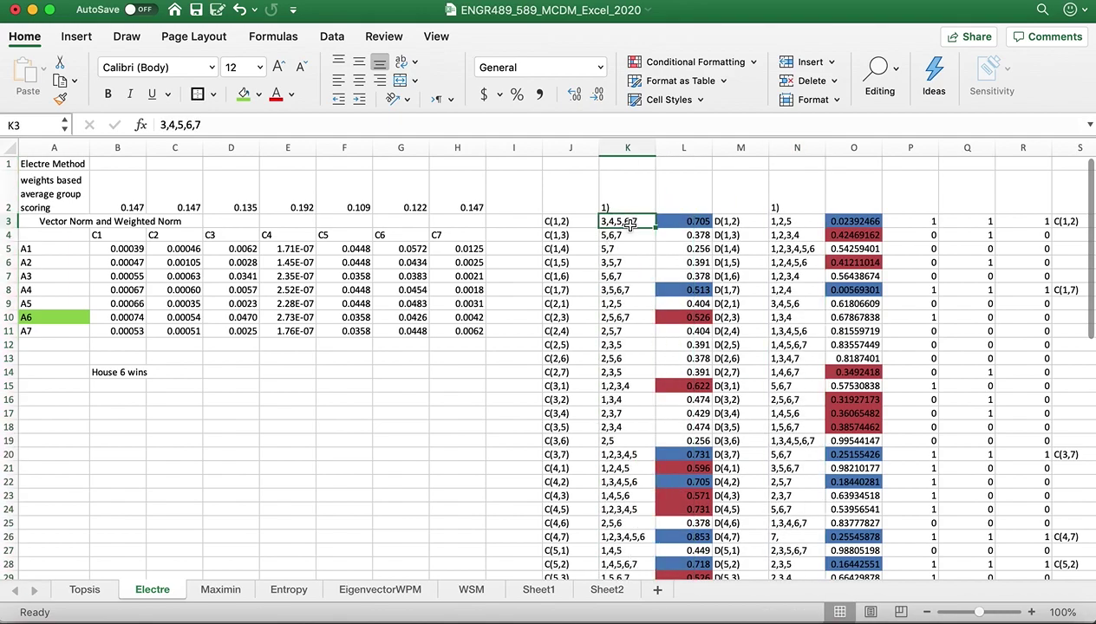
- Relate the C(1,2) concordance set and its index in L3 to criteria C3 to C7 and the weights in row 2
{"action": "left_click", "coordinate": [692, 223]}
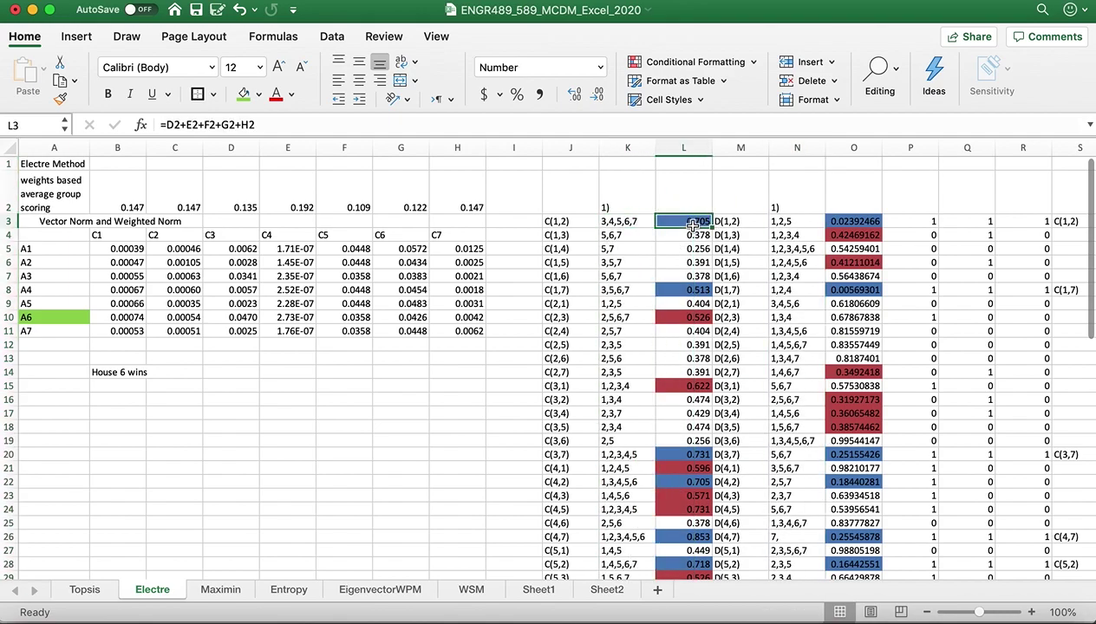
{"action": "left_click", "coordinate": [623, 221]}
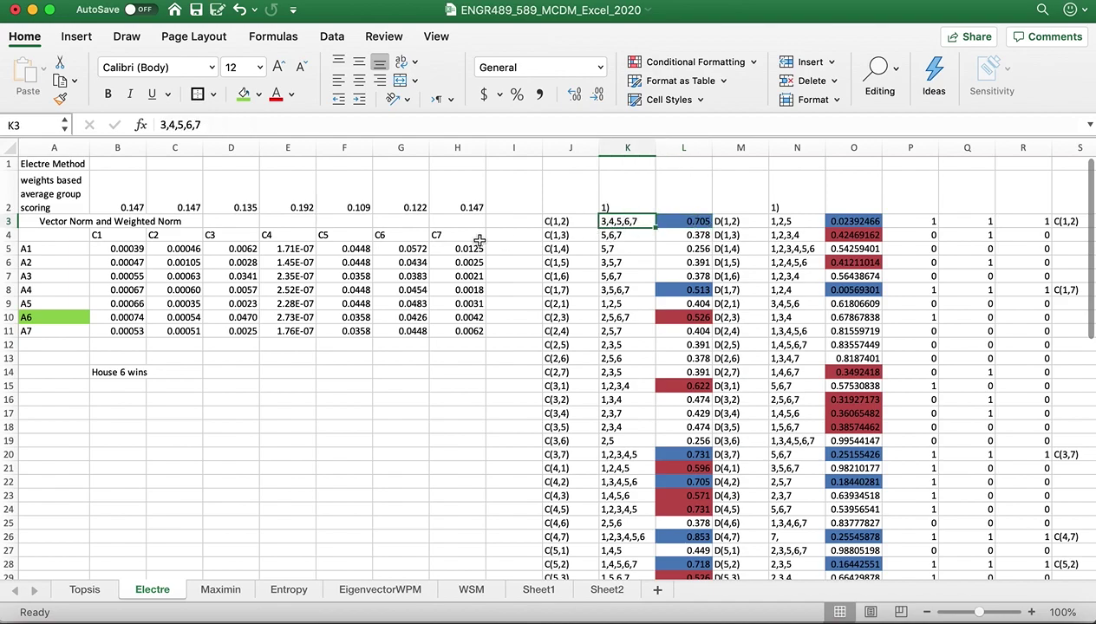
{"action": "left_click", "coordinate": [338, 235]}
{"action": "left_click", "coordinate": [287, 235]}
{"action": "left_click", "coordinate": [328, 237]}
{"action": "left_click", "coordinate": [398, 237]}
{"action": "left_click", "coordinate": [457, 234]}
{"action": "left_click_drag", "start_coordinate": [211, 188], "coordinate": [459, 203]}
{"action": "left_click", "coordinate": [514, 371]}
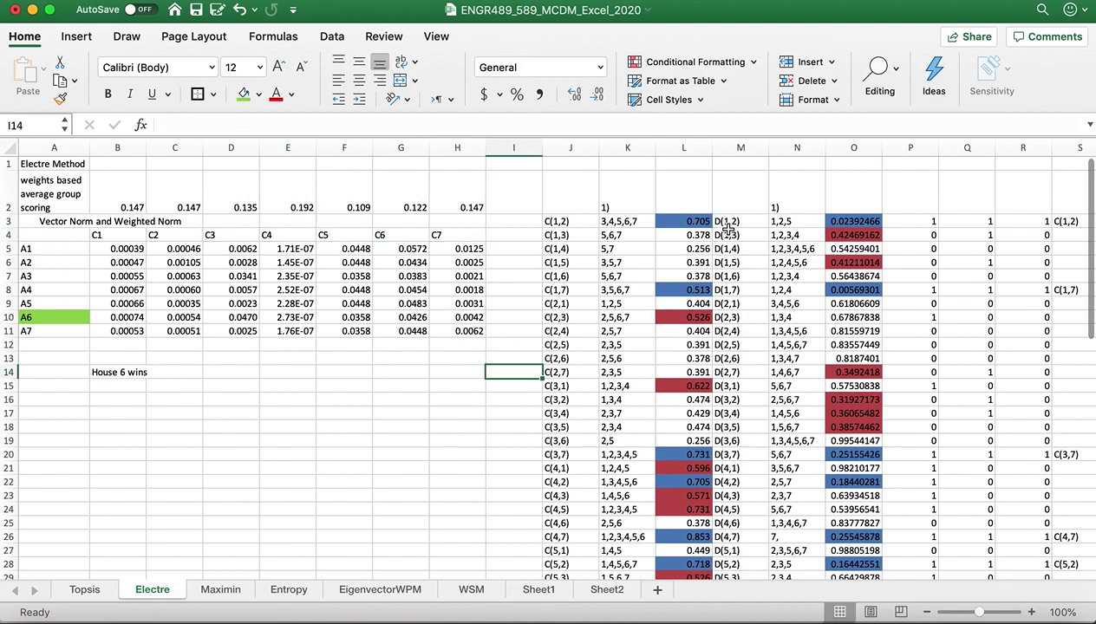
- Trace the weight cells referenced by the concordance index formula in L3, leaving the formula as it is
{"action": "left_click", "coordinate": [682, 222]}
{"action": "left_click", "coordinate": [538, 126]}
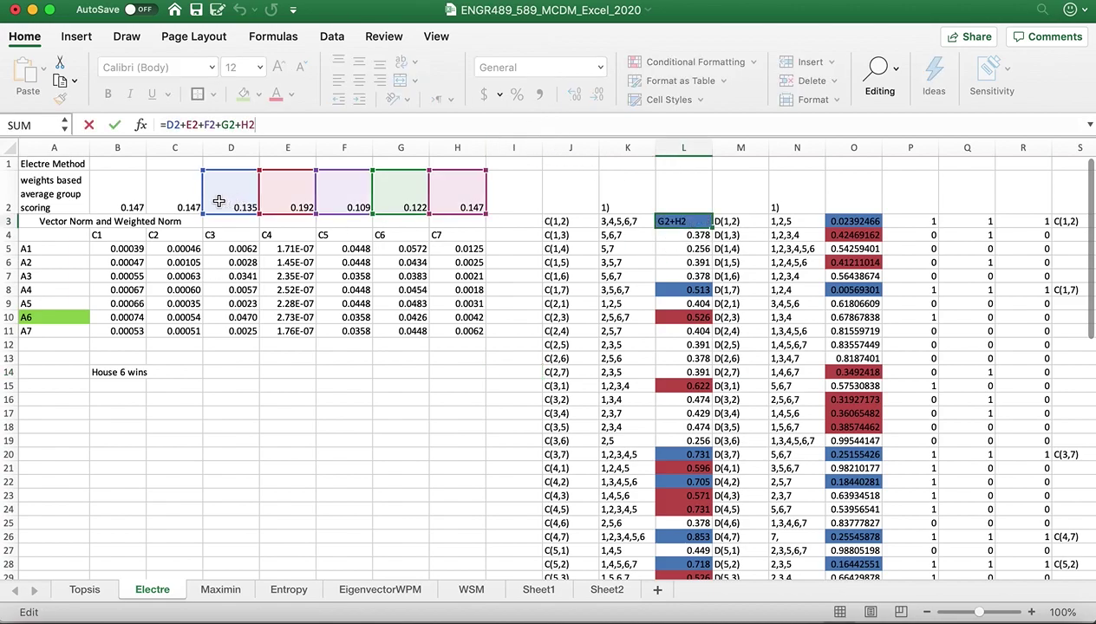
{"action": "left_click", "coordinate": [90, 126]}
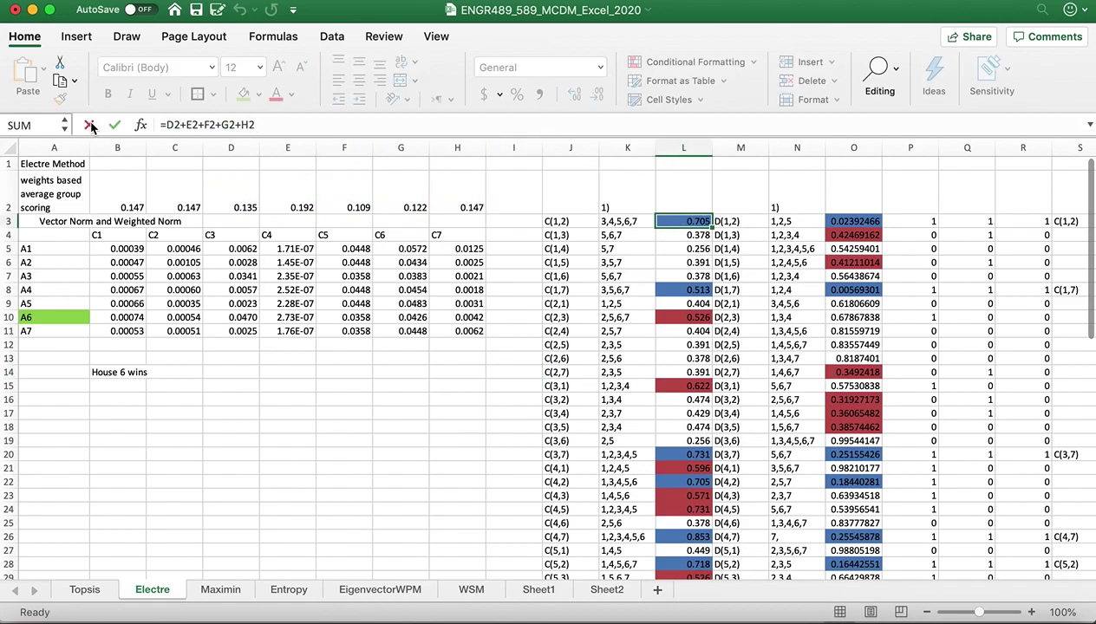
- Open the D(1,2) discordance index formula in O3 and trace its references to the A1 and A2 rows
{"action": "left_click", "coordinate": [850, 223]}
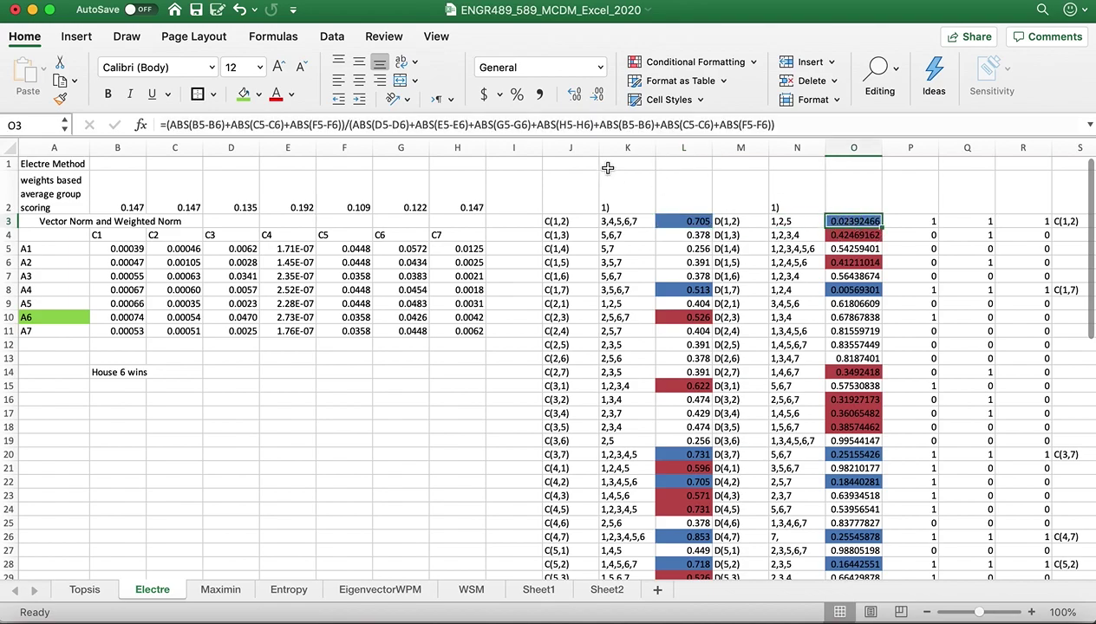
{"action": "left_click", "coordinate": [784, 126]}
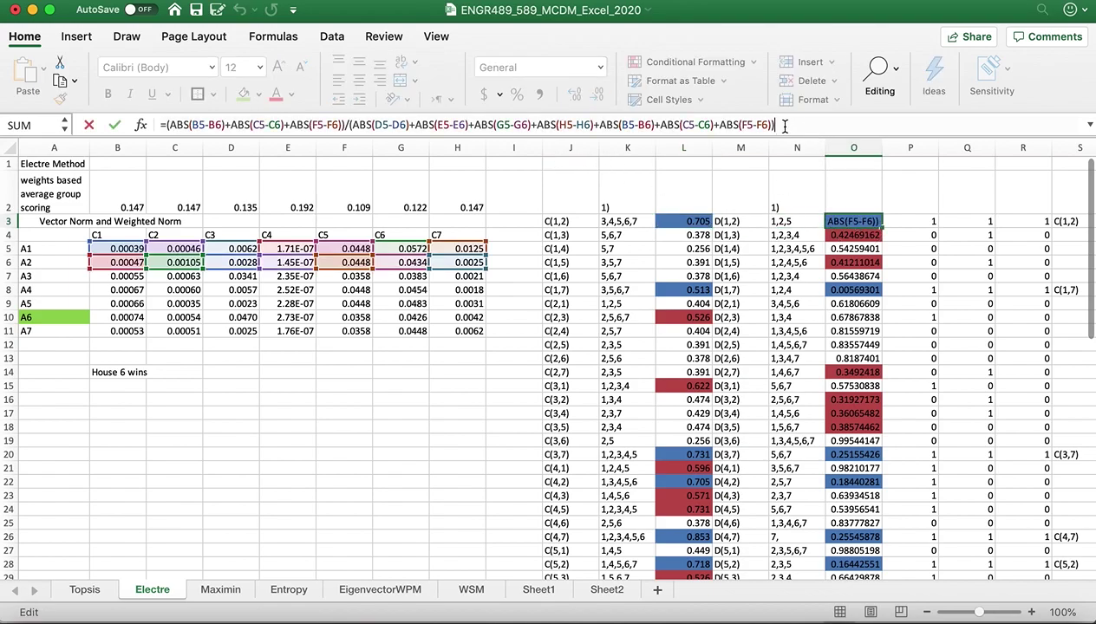
{"action": "left_click_drag", "start_coordinate": [785, 126], "coordinate": [169, 126]}
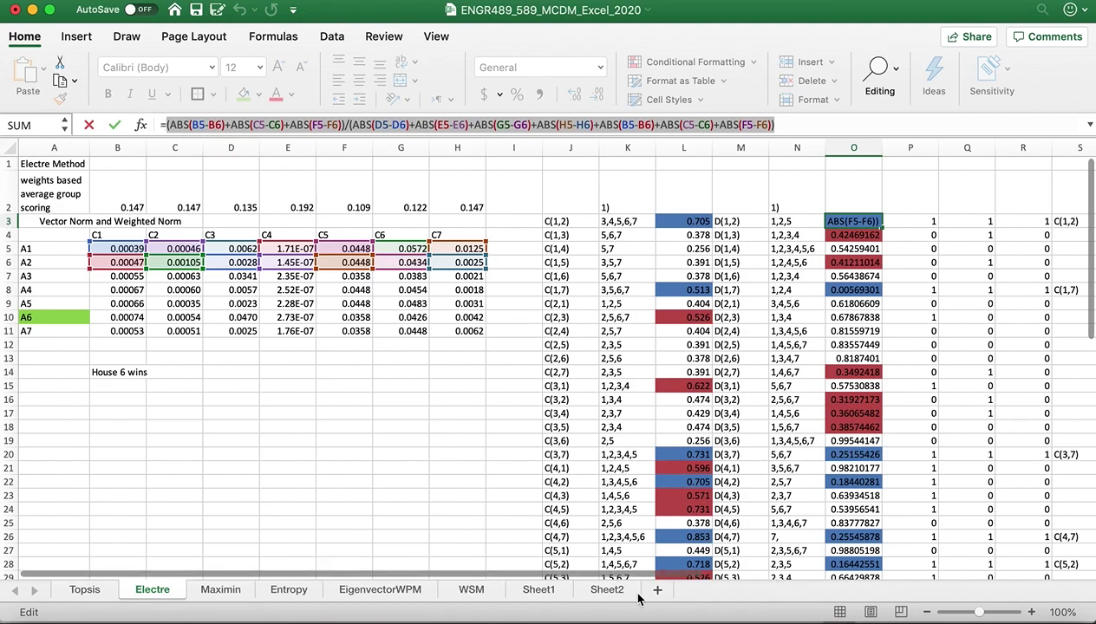
- Switch to the PDF in Adobe Acrobat Reader and compare the O3 formula with the discordance index definition on book page 51
{"action": "left_click", "coordinate": [839, 617]}
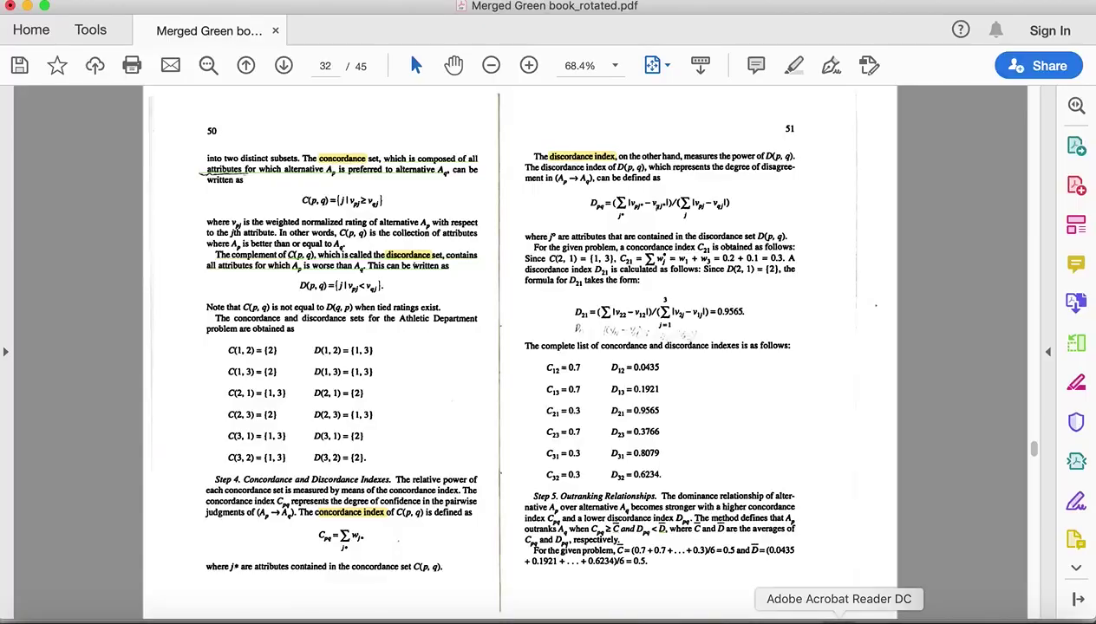
{"action": "left_click_drag", "start_coordinate": [614, 201], "coordinate": [730, 203]}
{"action": "left_click", "coordinate": [681, 218]}
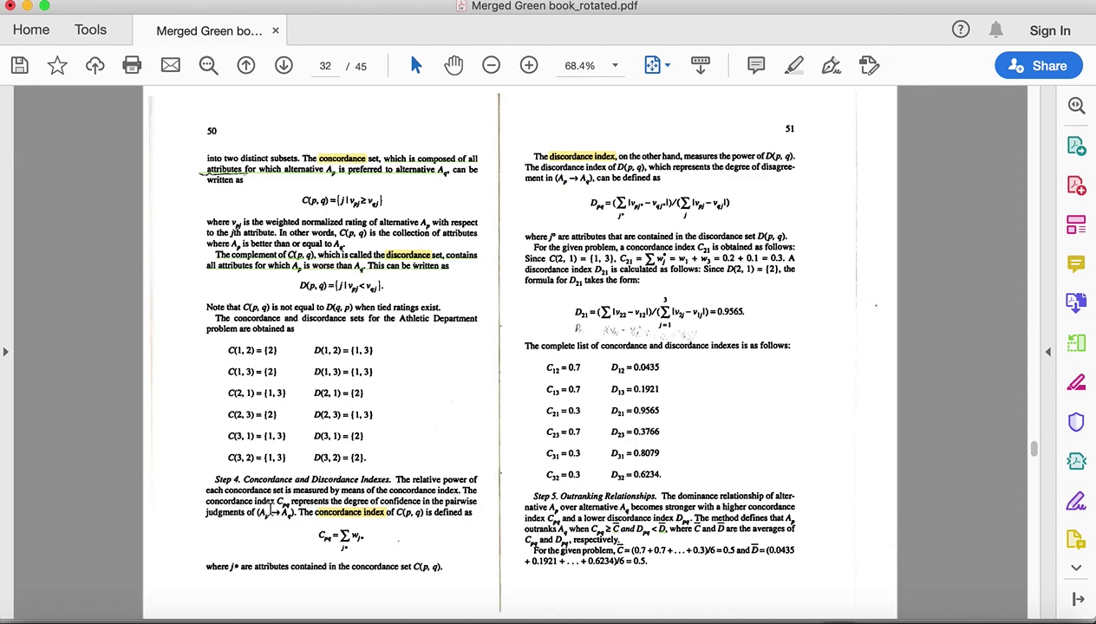
- Switch back to the Excel workbook and leave the O3 discordance formula without changing it
{"action": "left_click", "coordinate": [621, 617]}
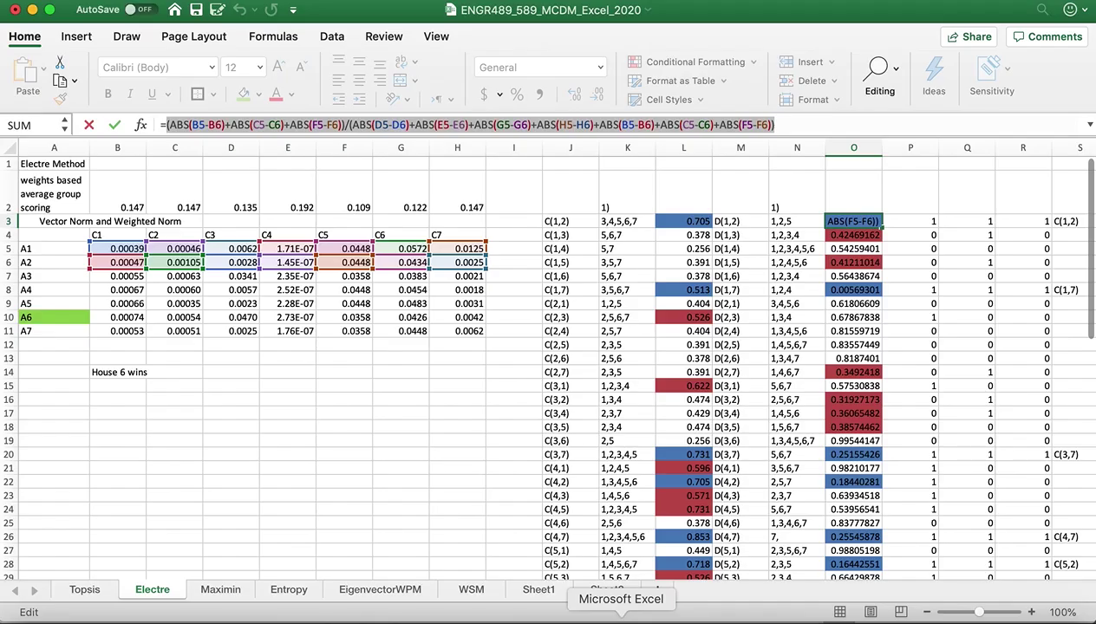
{"action": "left_click", "coordinate": [513, 382]}
{"action": "left_click", "coordinate": [684, 317]}
{"action": "left_click", "coordinate": [90, 126]}
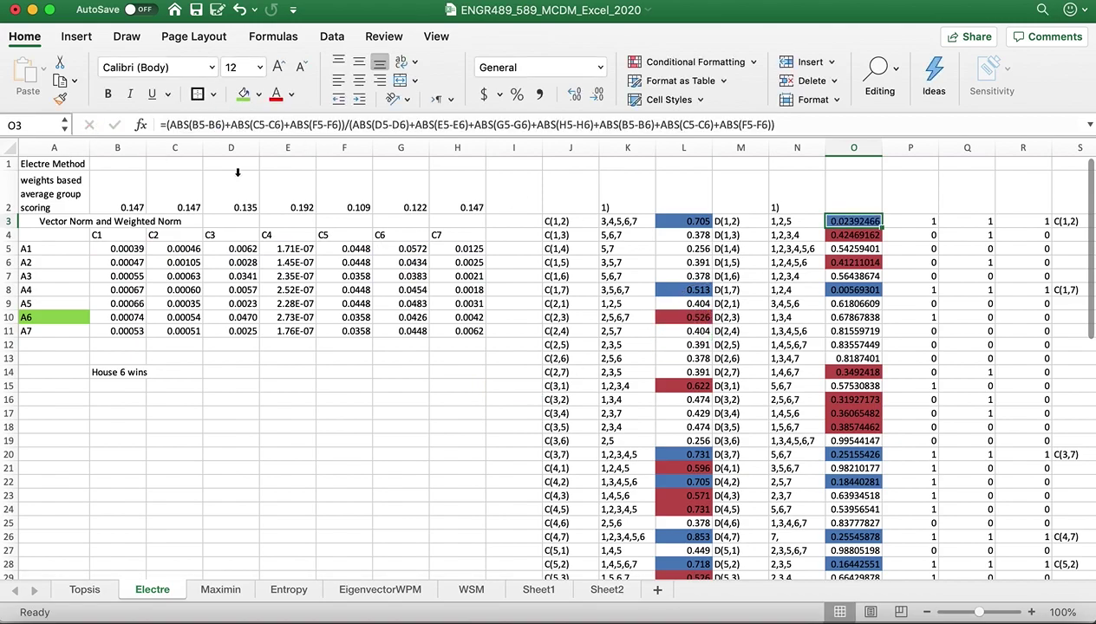
- Inspect the threshold test columns P and Q and open the IF formula in P3
{"action": "left_click_drag", "start_coordinate": [691, 580], "coordinate": [837, 587]}
{"action": "left_click", "coordinate": [667, 150]}
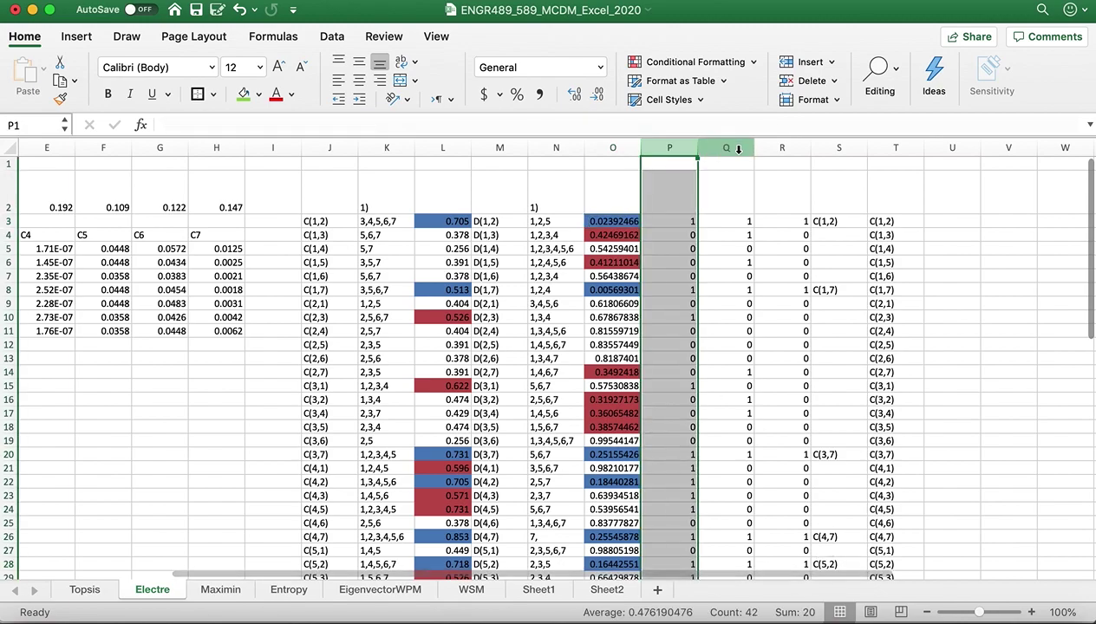
{"action": "left_click", "coordinate": [725, 151]}
{"action": "left_click", "coordinate": [684, 220]}
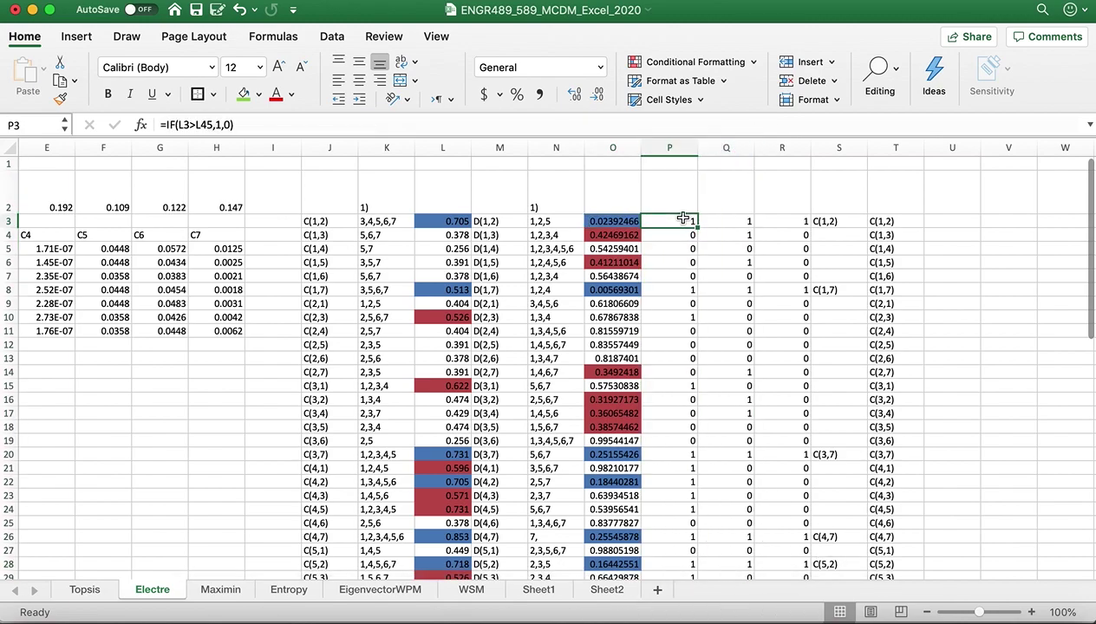
{"action": "left_click_drag", "start_coordinate": [233, 125], "coordinate": [178, 126]}
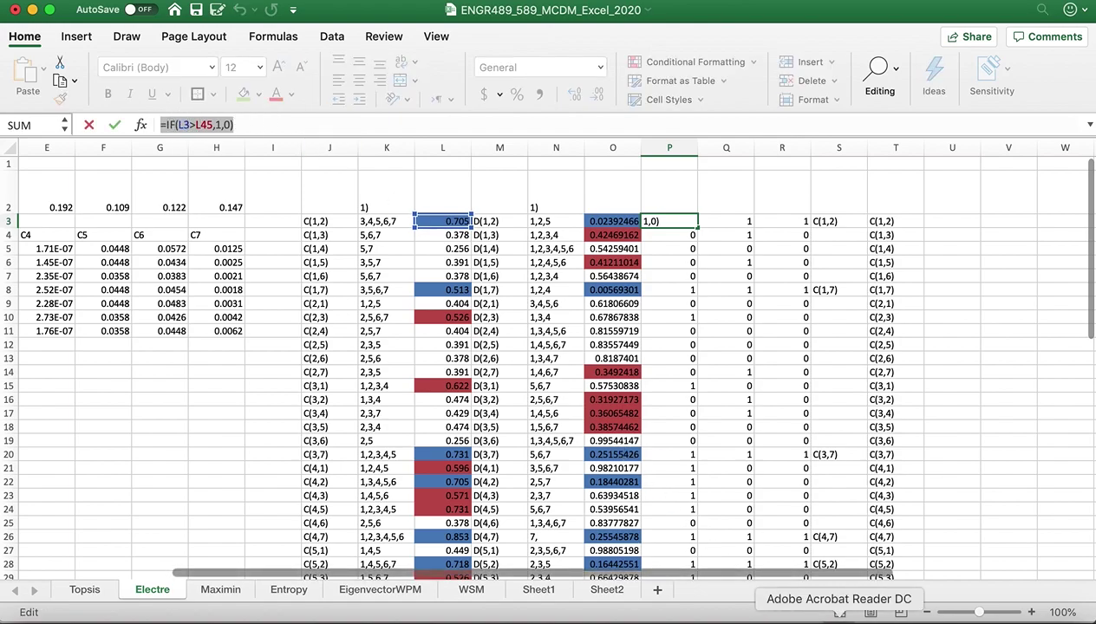
- Switch to the PDF in Adobe Acrobat Reader and examine the concordance and discordance threshold conditions heading Table 6.1 on book page 52
{"action": "left_click", "coordinate": [828, 612]}
{"action": "scroll", "coordinate": [291, 145], "scroll_direction": "down", "scroll_amount": 3}
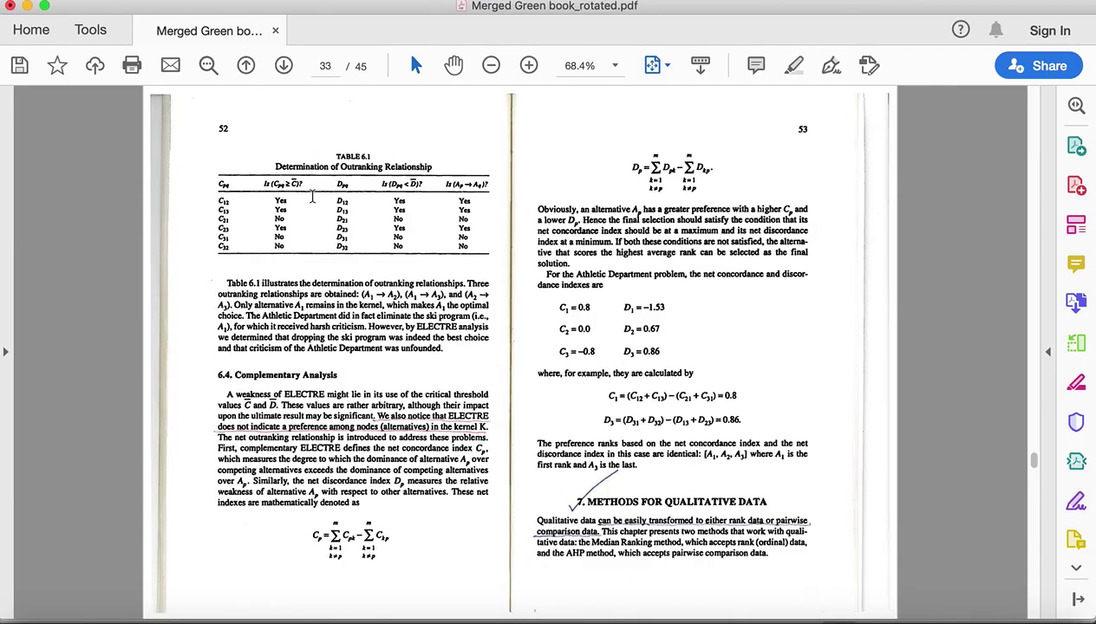
{"action": "left_click_drag", "start_coordinate": [265, 182], "coordinate": [305, 184]}
{"action": "left_click_drag", "start_coordinate": [381, 184], "coordinate": [422, 184]}
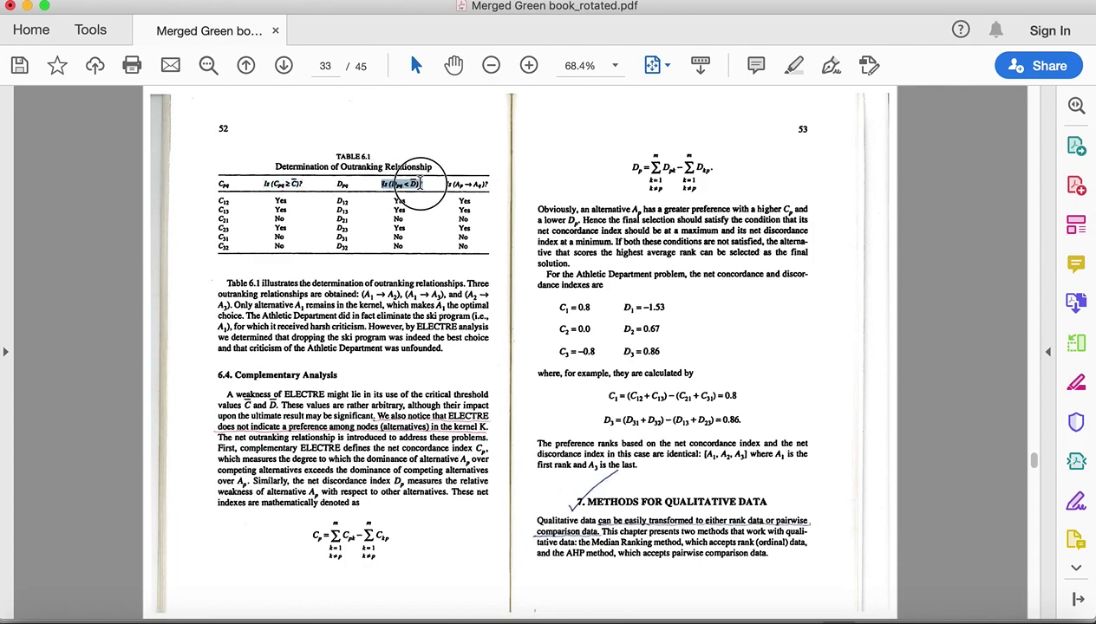
{"action": "left_click_drag", "start_coordinate": [262, 183], "coordinate": [304, 184]}
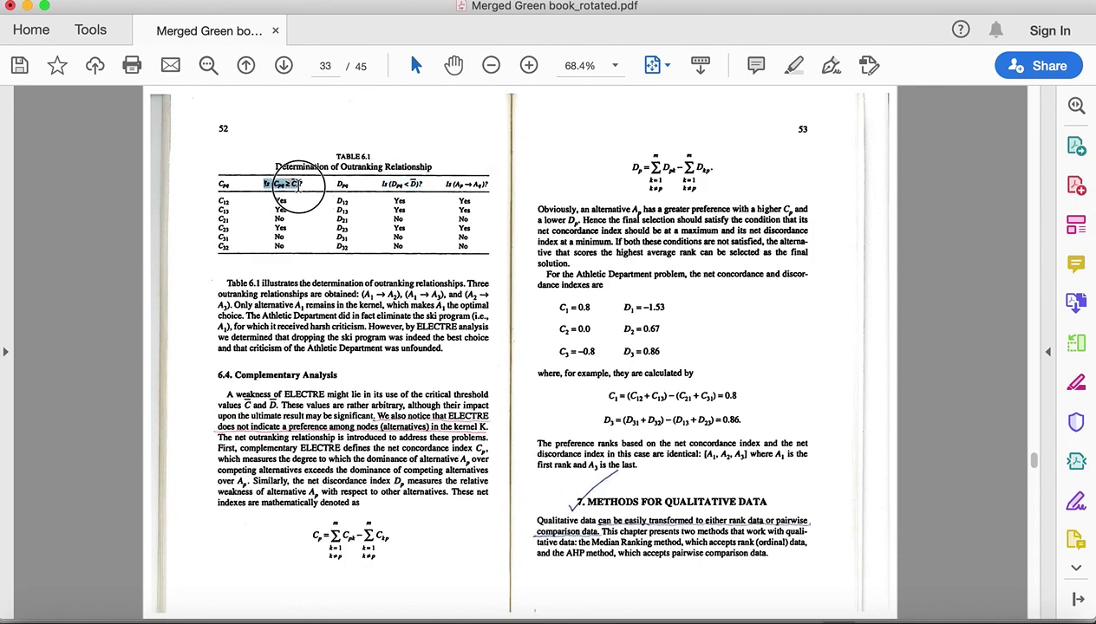
{"action": "left_click_drag", "start_coordinate": [418, 184], "coordinate": [381, 184]}
{"action": "left_click", "coordinate": [265, 183]}
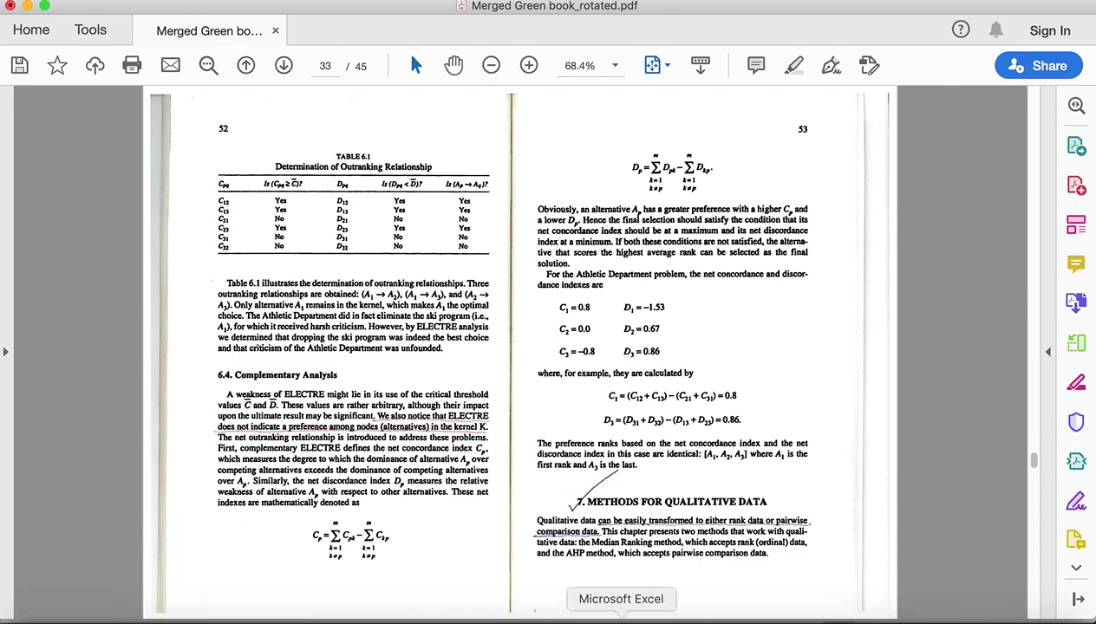
- Switch back to the Excel workbook and examine the L3>L45 logical test in P3, leaving the formula unchanged
{"action": "left_click", "coordinate": [550, 616]}
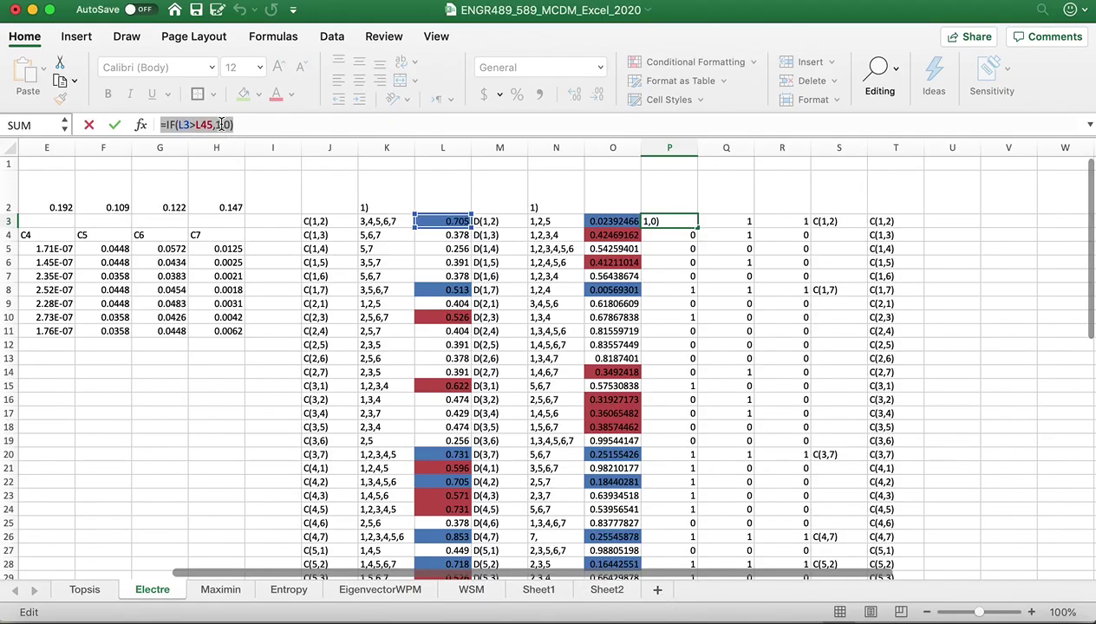
{"action": "left_click_drag", "start_coordinate": [215, 125], "coordinate": [183, 126]}
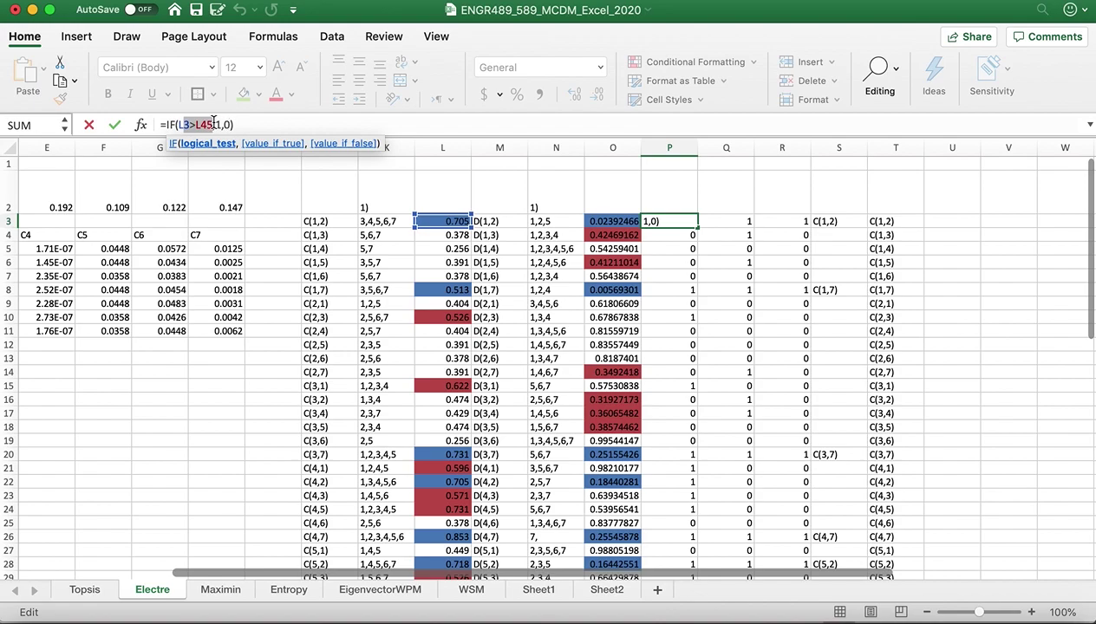
{"action": "left_click", "coordinate": [90, 125]}
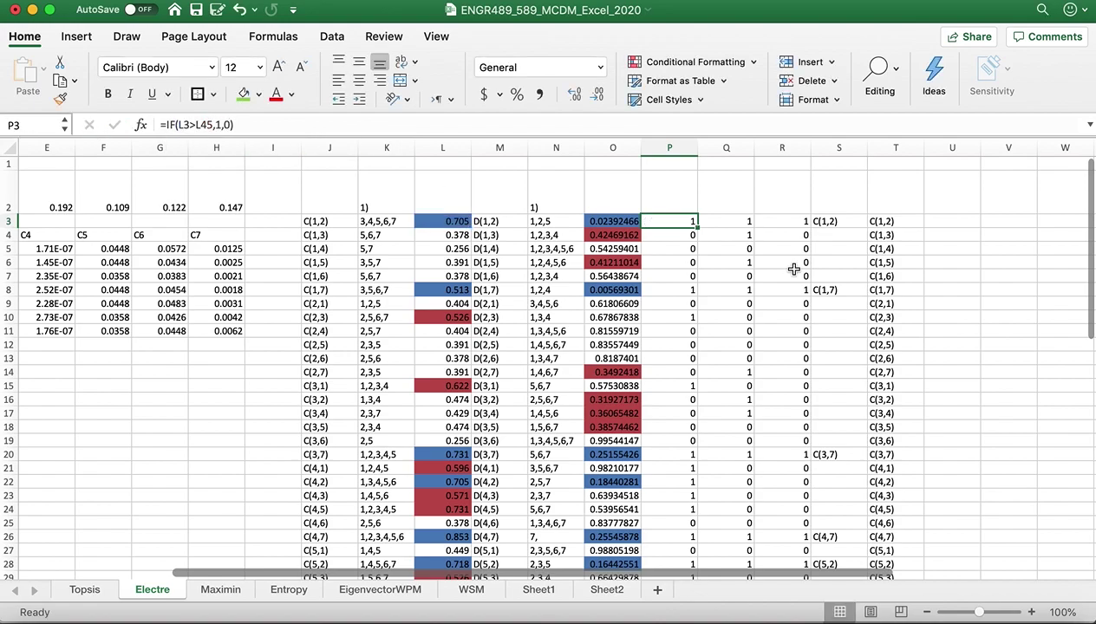
- Check the threshold test in P4 and compare the row 3 flags in columns P and Q
{"action": "left_click", "coordinate": [685, 234]}
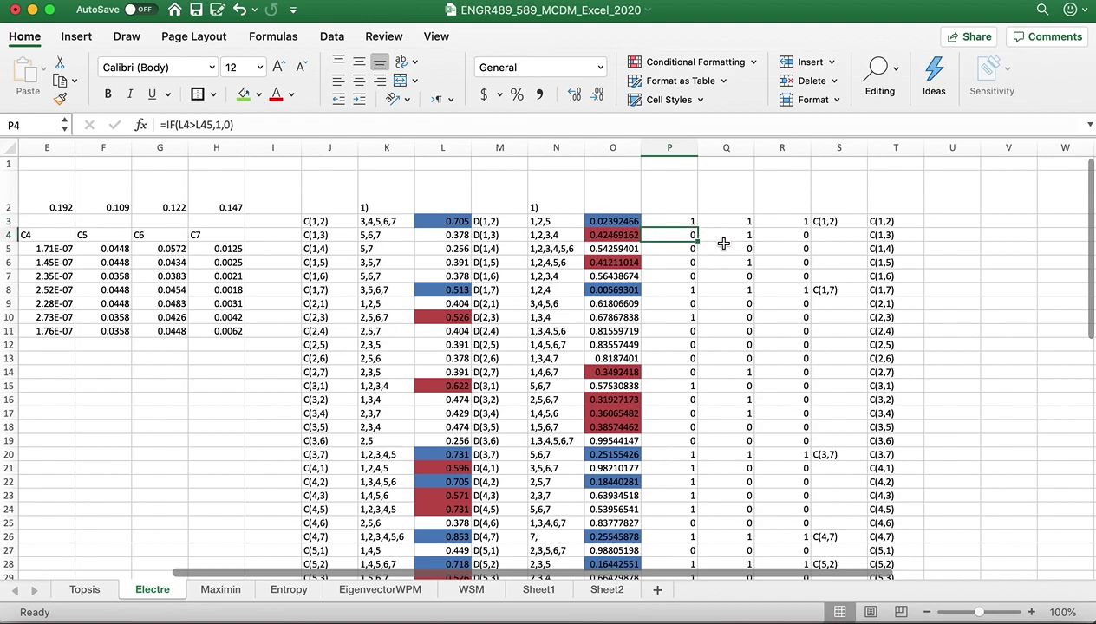
{"action": "left_click", "coordinate": [681, 222]}
{"action": "left_click", "coordinate": [705, 222]}
{"action": "left_click_drag", "start_coordinate": [692, 222], "coordinate": [715, 222]}
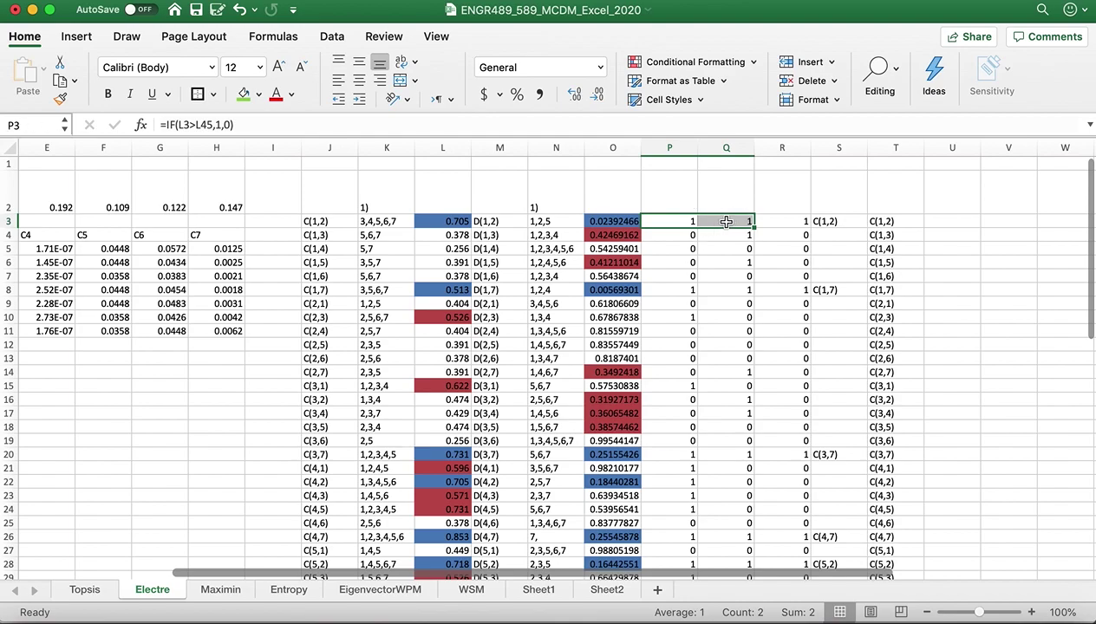
{"action": "left_click", "coordinate": [727, 222]}
- Examine the =P3*Q3 product formula in R3 and its source columns P and Q, discarding the accidental edit
{"action": "left_click", "coordinate": [789, 221]}
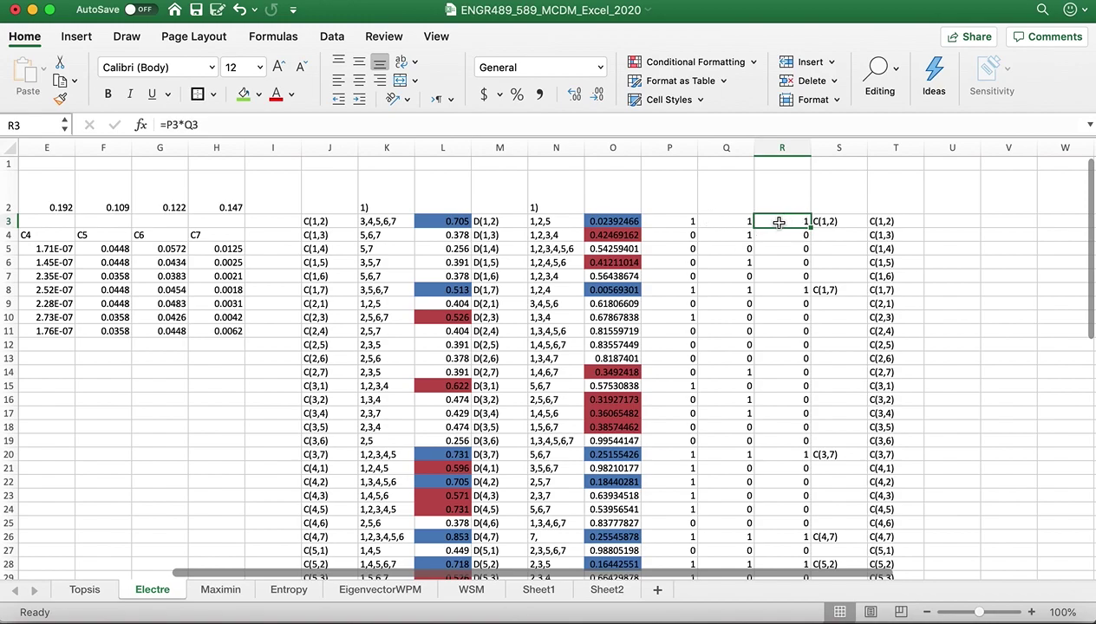
{"action": "left_click_drag", "start_coordinate": [207, 125], "coordinate": [167, 125]}
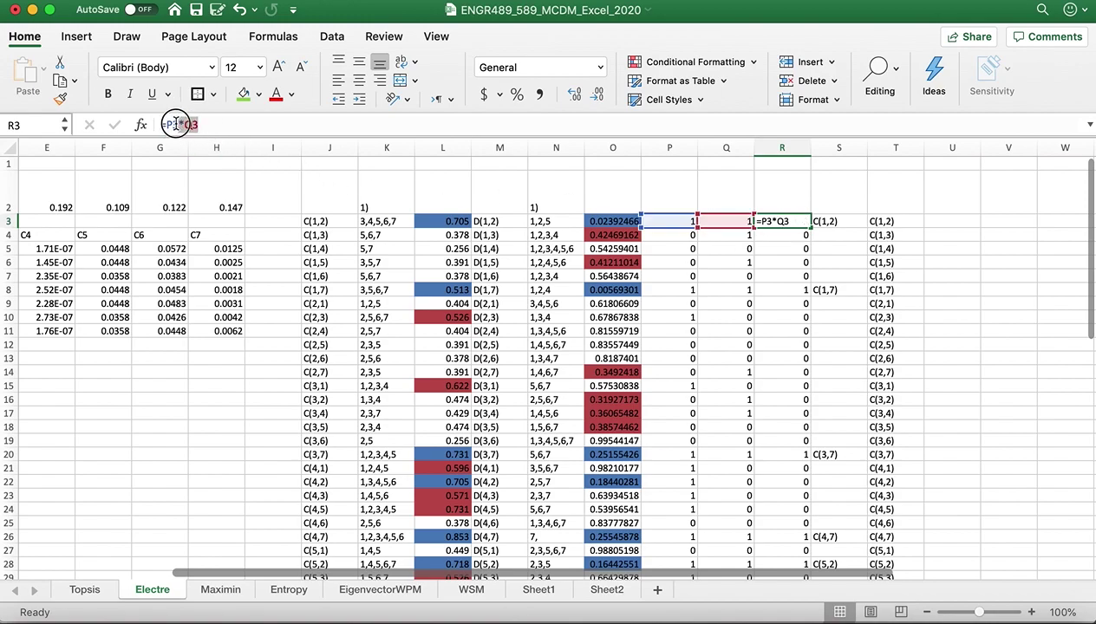
{"action": "left_click", "coordinate": [671, 148]}
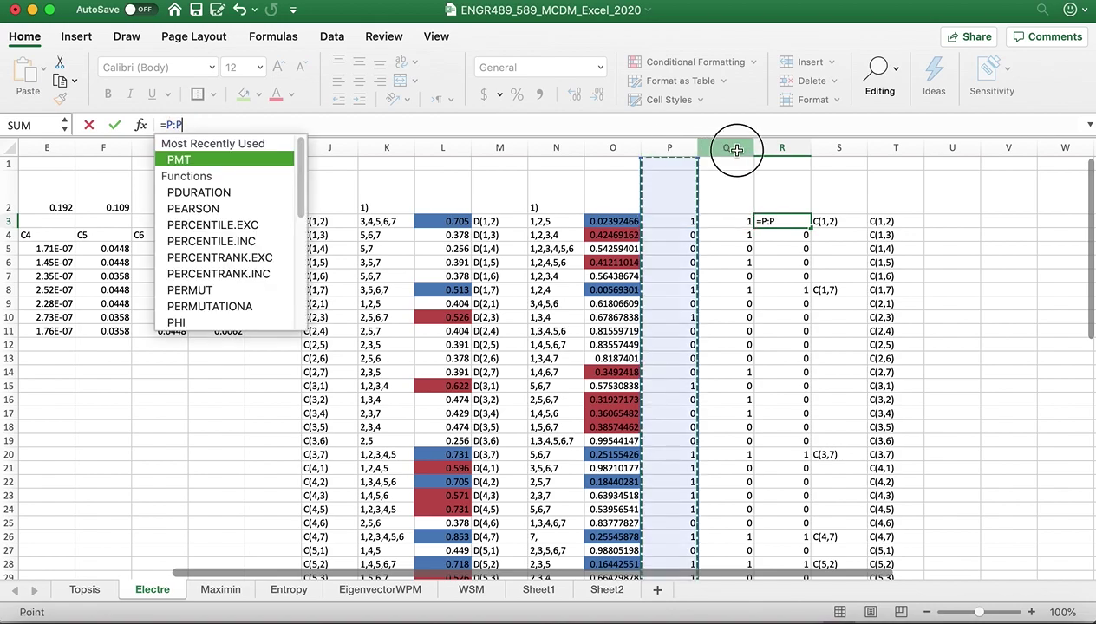
{"action": "left_click", "coordinate": [727, 148]}
{"action": "left_click", "coordinate": [86, 125]}
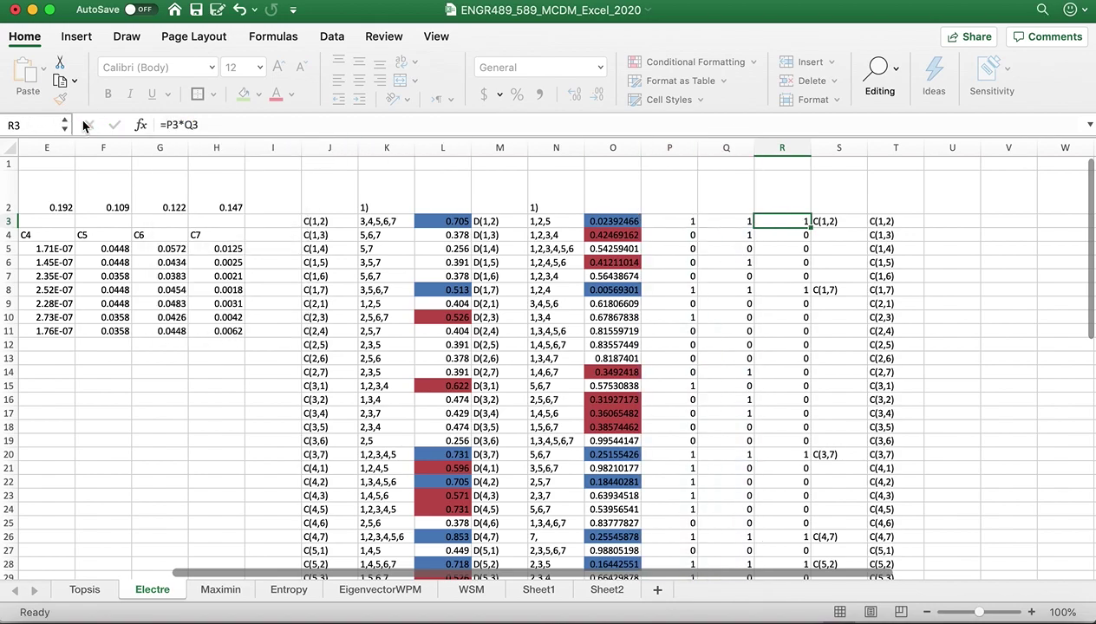
- Inspect the combined outranking flag in R3 and the other flags in column R
{"action": "left_click", "coordinate": [773, 234]}
{"action": "left_click", "coordinate": [781, 224]}
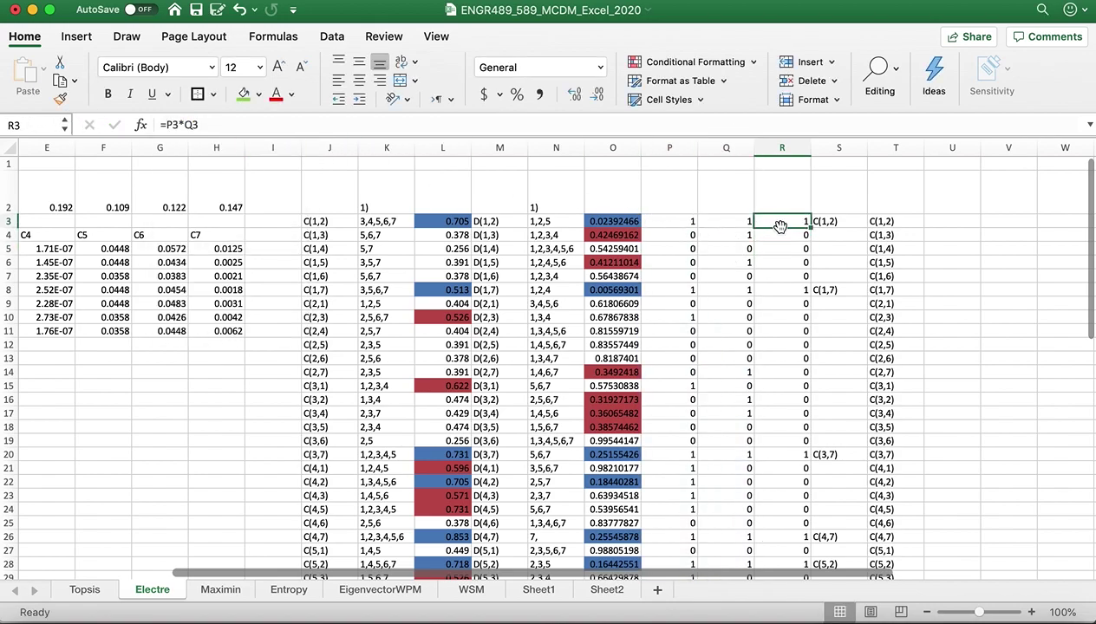
{"action": "left_click", "coordinate": [798, 150]}
{"action": "left_click", "coordinate": [799, 223]}
{"action": "scroll", "coordinate": [799, 224], "scroll_direction": "down", "scroll_amount": 1}
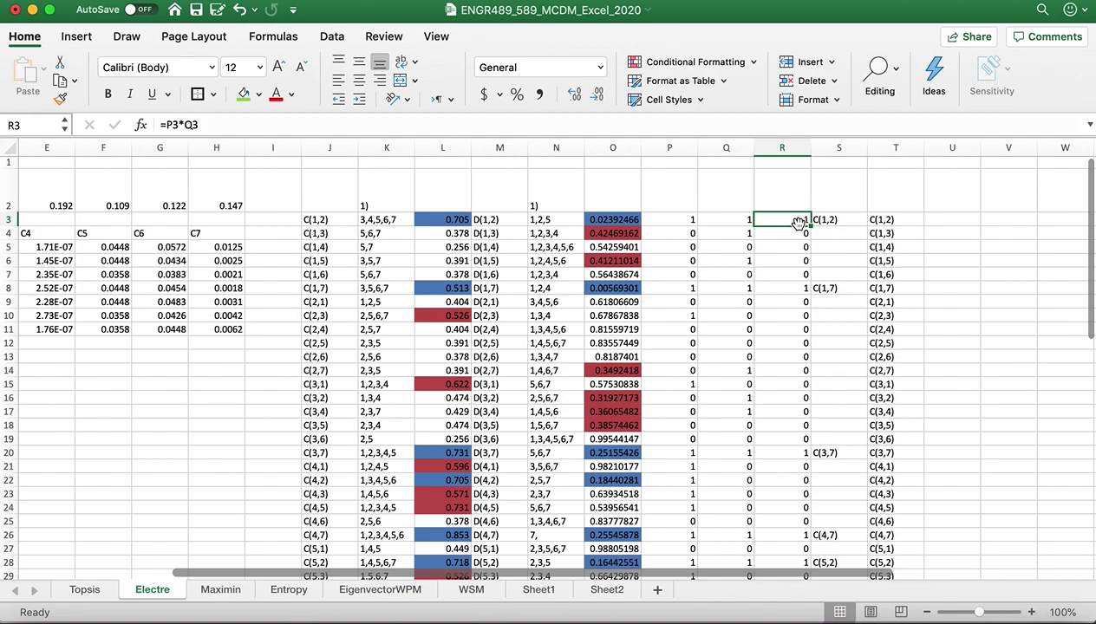
- Select column R and switch to Adobe Acrobat Reader to match it with the Ap → Aq heading of Table 6.1
{"action": "left_click", "coordinate": [777, 155]}
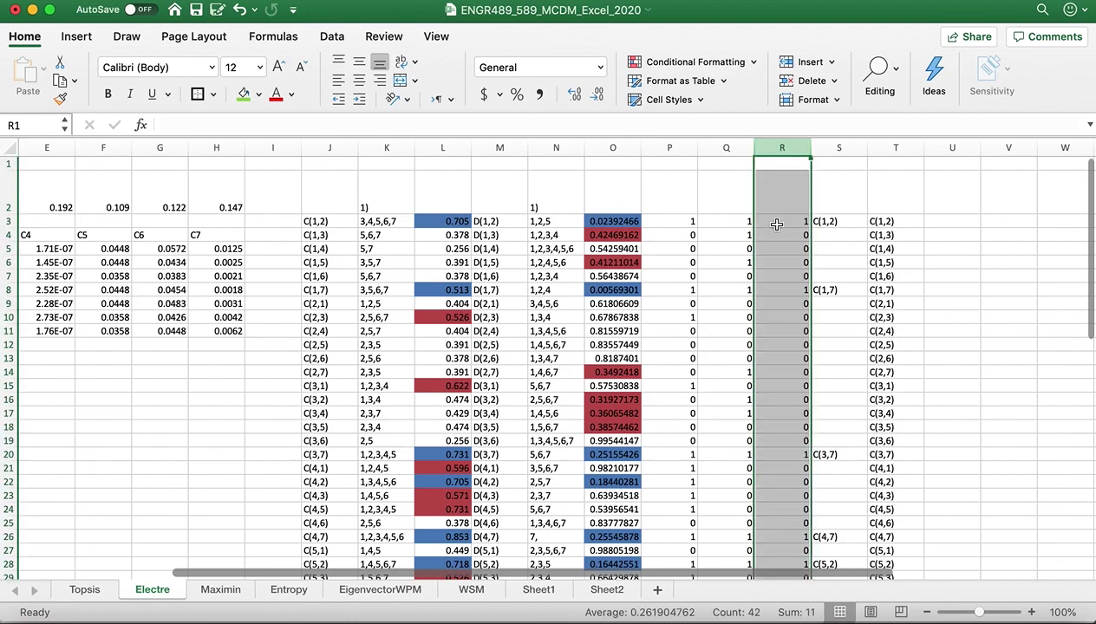
{"action": "left_click", "coordinate": [840, 619]}
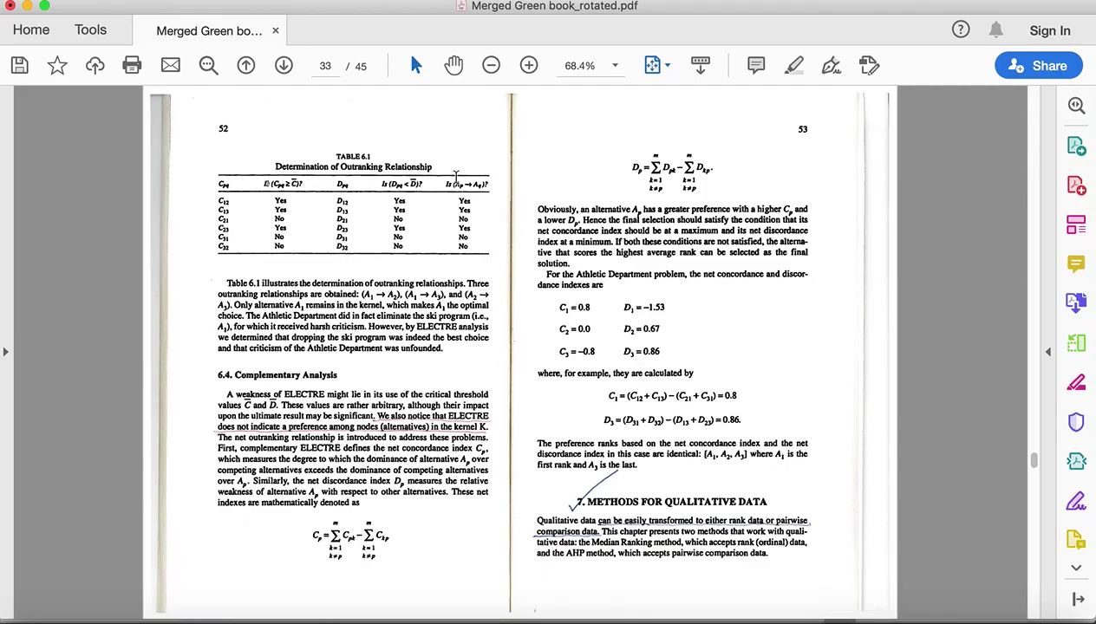
{"action": "left_click_drag", "start_coordinate": [448, 184], "coordinate": [484, 184]}
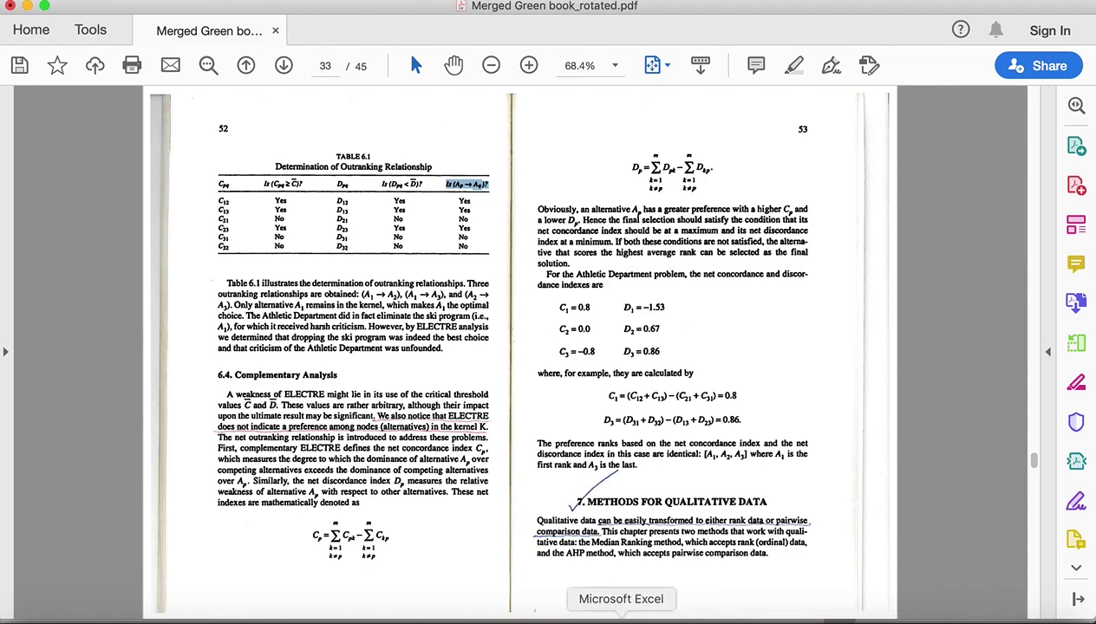
- Switch back to the Excel workbook and trace the C(1,2) pair across row 3 from J3 to S3
{"action": "left_click", "coordinate": [621, 620]}
{"action": "right_click", "coordinate": [621, 620]}
{"action": "left_click", "coordinate": [597, 601]}
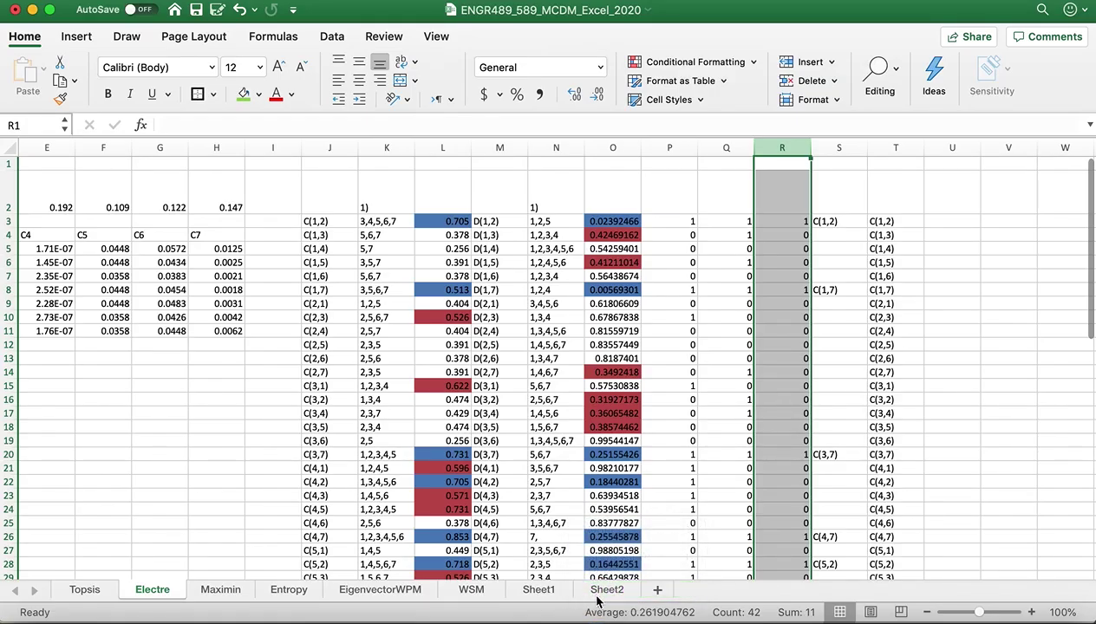
{"action": "left_click", "coordinate": [872, 223]}
{"action": "left_click", "coordinate": [822, 224]}
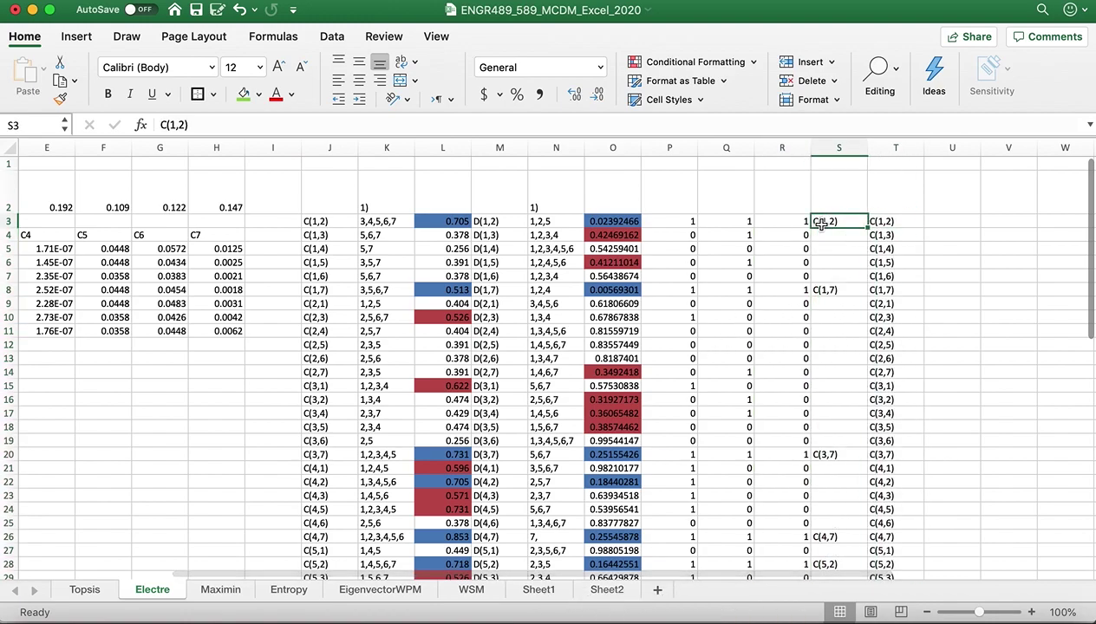
{"action": "left_click", "coordinate": [796, 224]}
{"action": "left_click_drag", "start_coordinate": [334, 223], "coordinate": [828, 223]}
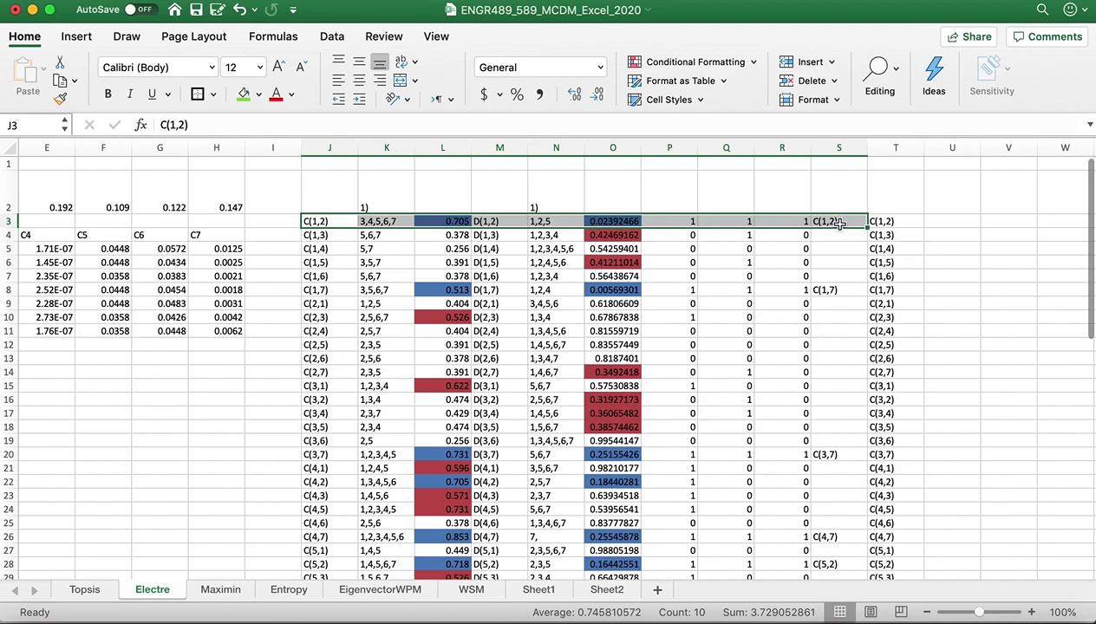
- Review the outranking pairs listed in column S, checking C(1,2) and C(1,7) and continuing down the column
{"action": "left_click", "coordinate": [834, 260]}
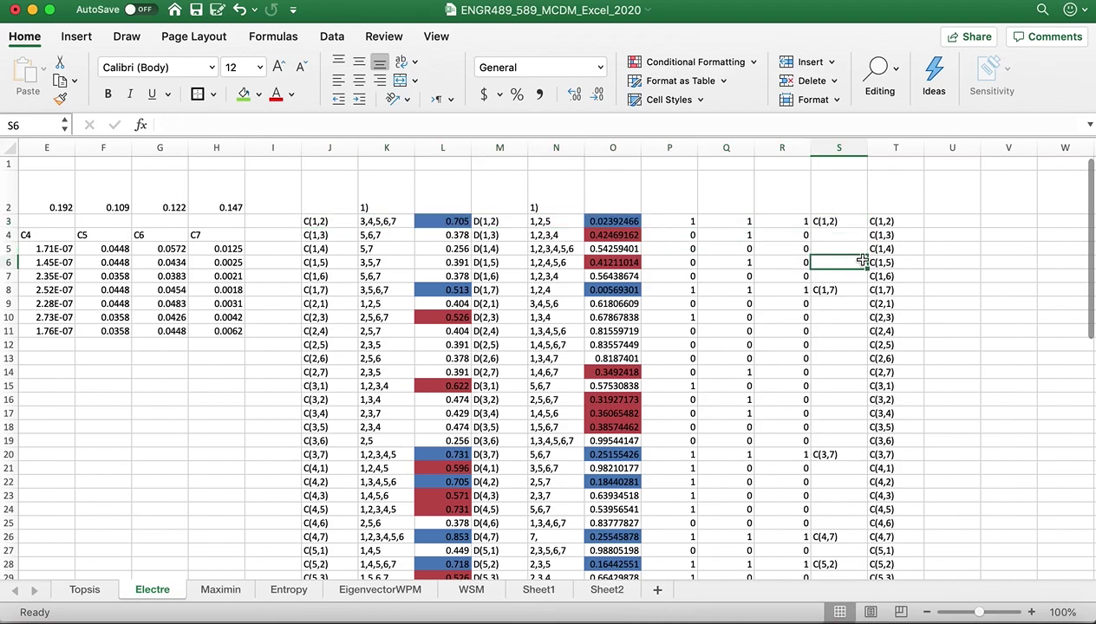
{"action": "left_click", "coordinate": [825, 221]}
{"action": "left_click", "coordinate": [846, 293]}
{"action": "scroll", "coordinate": [846, 293], "scroll_direction": "down", "scroll_amount": 1}
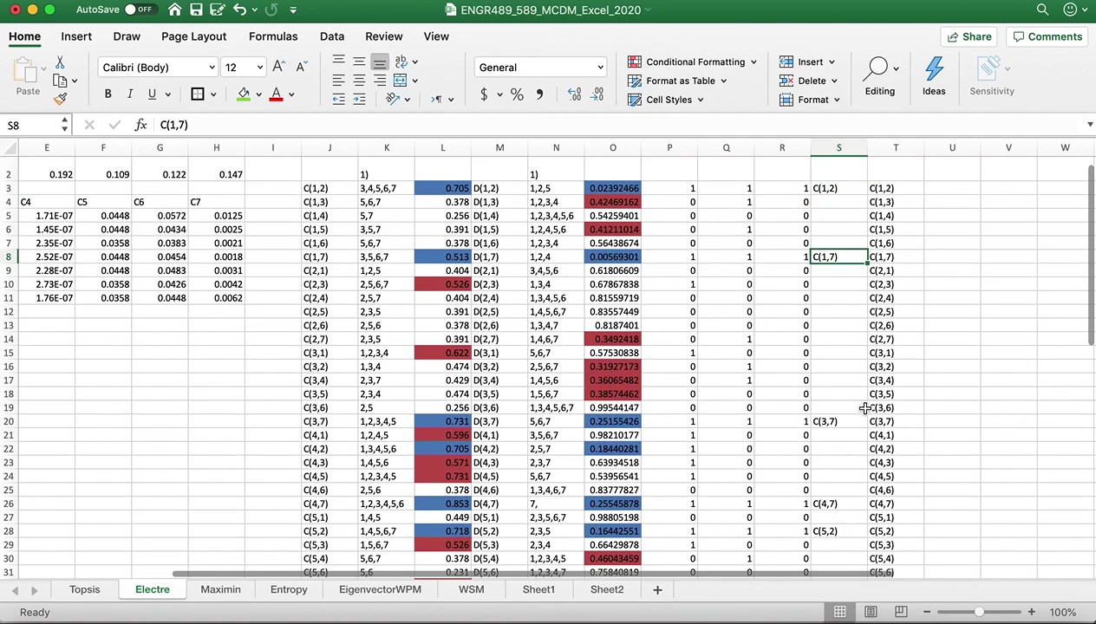
{"action": "left_click", "coordinate": [837, 441]}
{"action": "scroll", "coordinate": [841, 448], "scroll_direction": "down", "scroll_amount": 3}
- Switch to the PDF in Adobe Acrobat Reader and examine the kernel diagram in Figure 6.2 on book page 48
{"action": "left_click", "coordinate": [830, 621]}
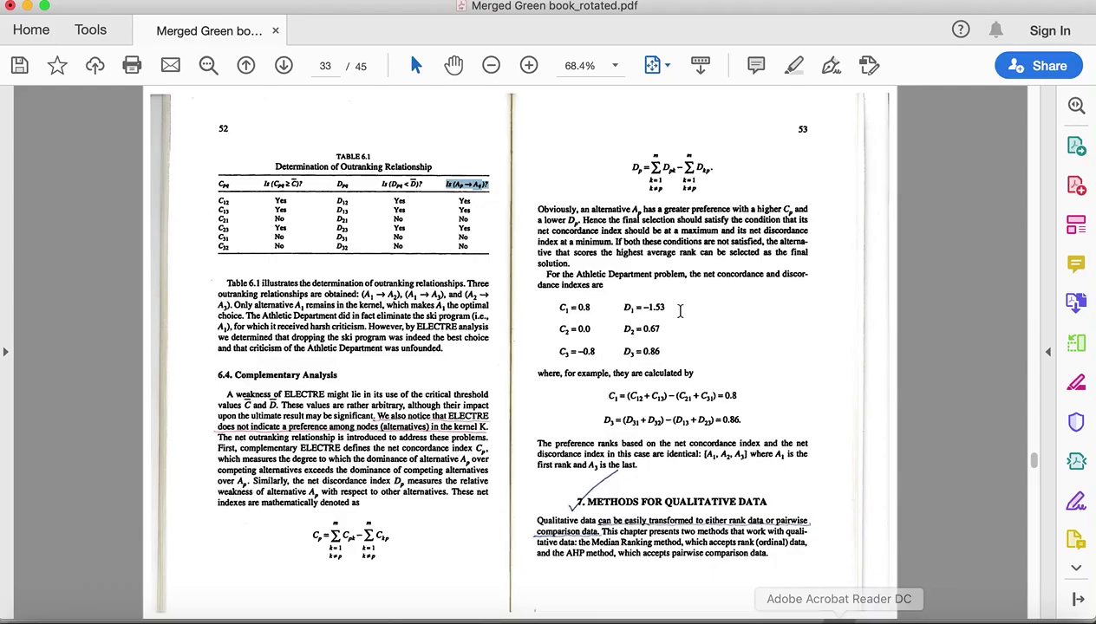
{"action": "scroll", "coordinate": [541, 296], "scroll_direction": "up", "scroll_amount": 3}
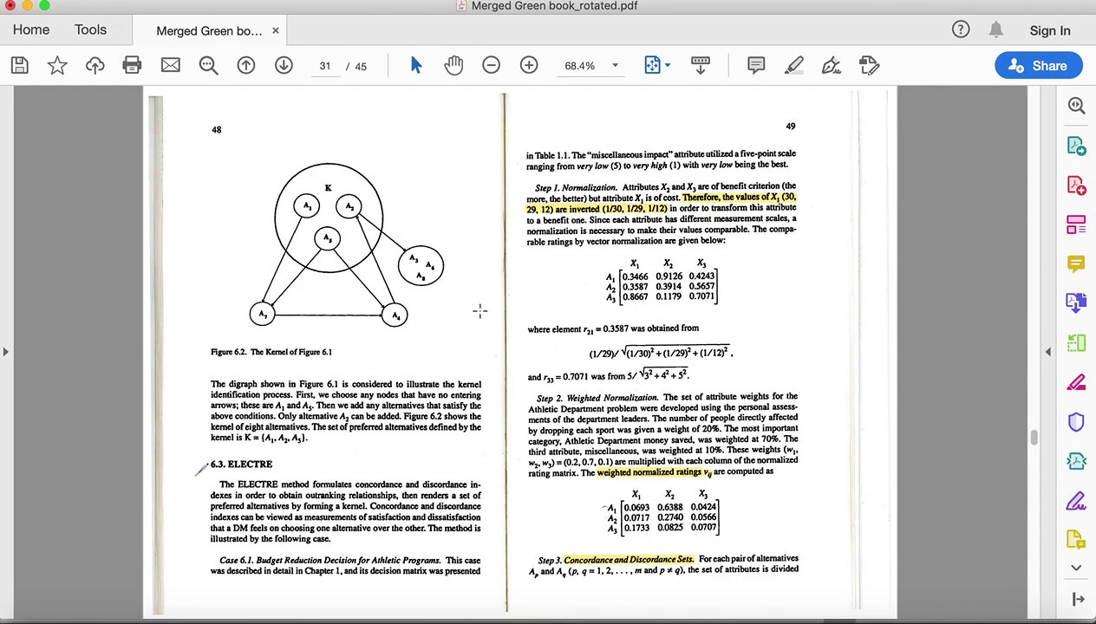
{"action": "scroll", "coordinate": [476, 309], "scroll_direction": "up", "scroll_amount": 3}
{"action": "scroll", "coordinate": [666, 291], "scroll_direction": "down", "scroll_amount": 3}
- Switch back to the Excel workbook and examine the C(6,1) to C(6,7) entries and their flags in R33:S38
{"action": "left_click", "coordinate": [828, 619]}
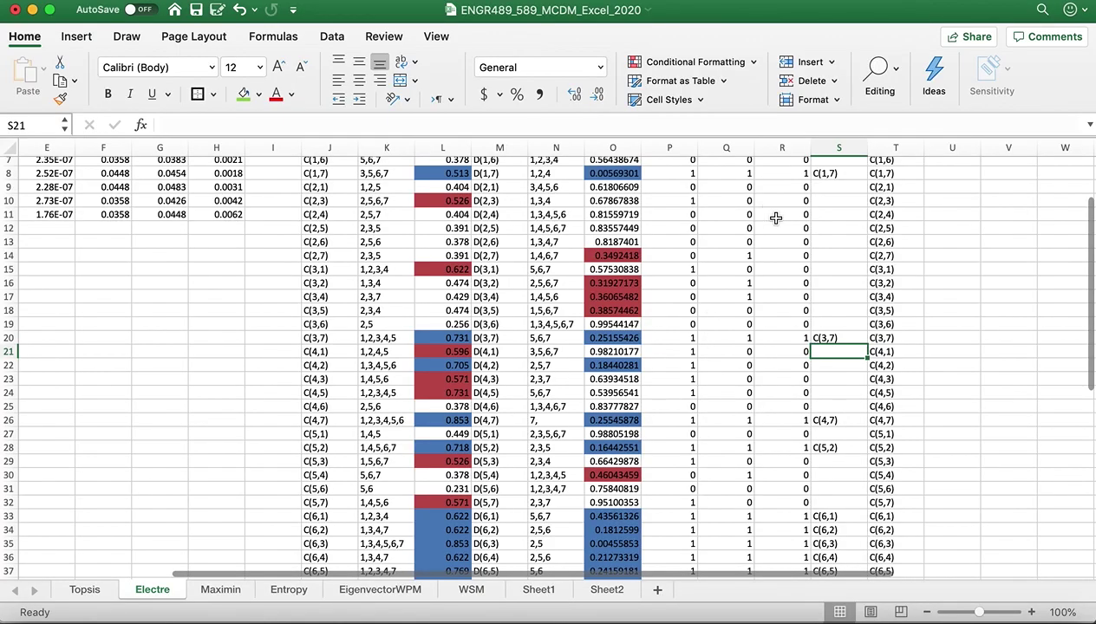
{"action": "scroll", "coordinate": [799, 242], "scroll_direction": "down", "scroll_amount": 4}
{"action": "scroll", "coordinate": [799, 241], "scroll_direction": "down", "scroll_amount": 1}
{"action": "left_click_drag", "start_coordinate": [826, 391], "coordinate": [839, 457]}
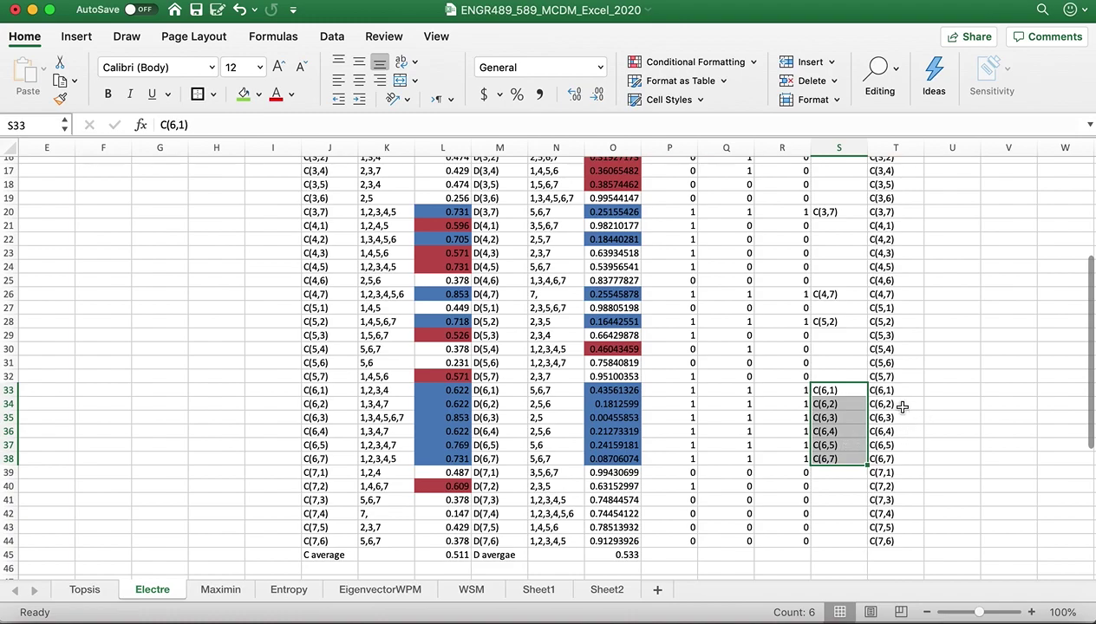
{"action": "left_click_drag", "start_coordinate": [803, 392], "coordinate": [789, 458]}
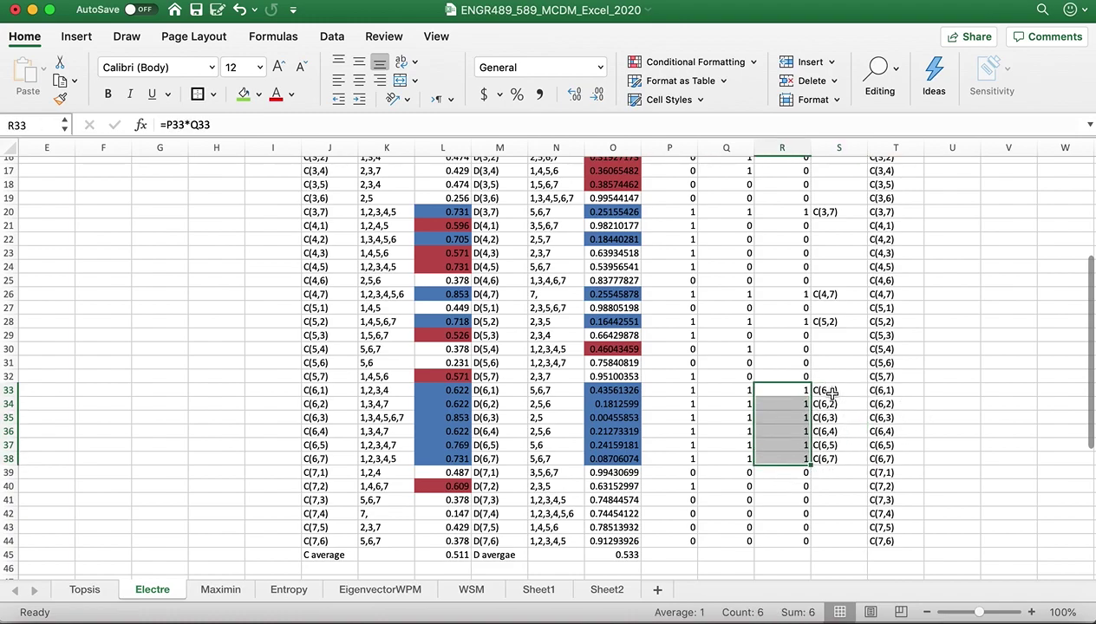
{"action": "left_click", "coordinate": [838, 391]}
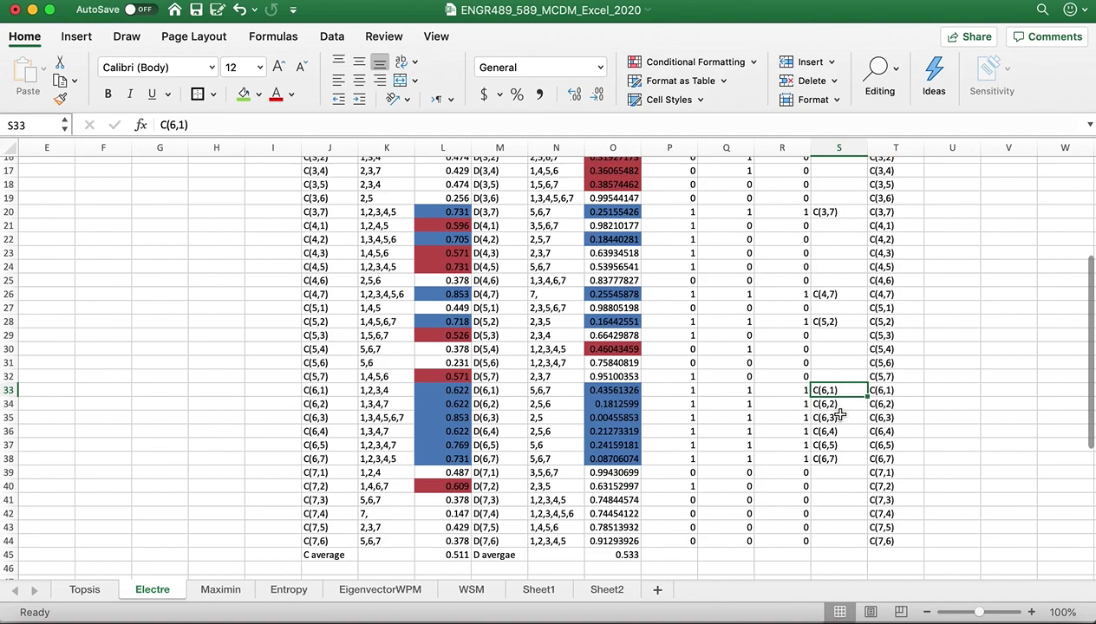
{"action": "left_click", "coordinate": [835, 472]}
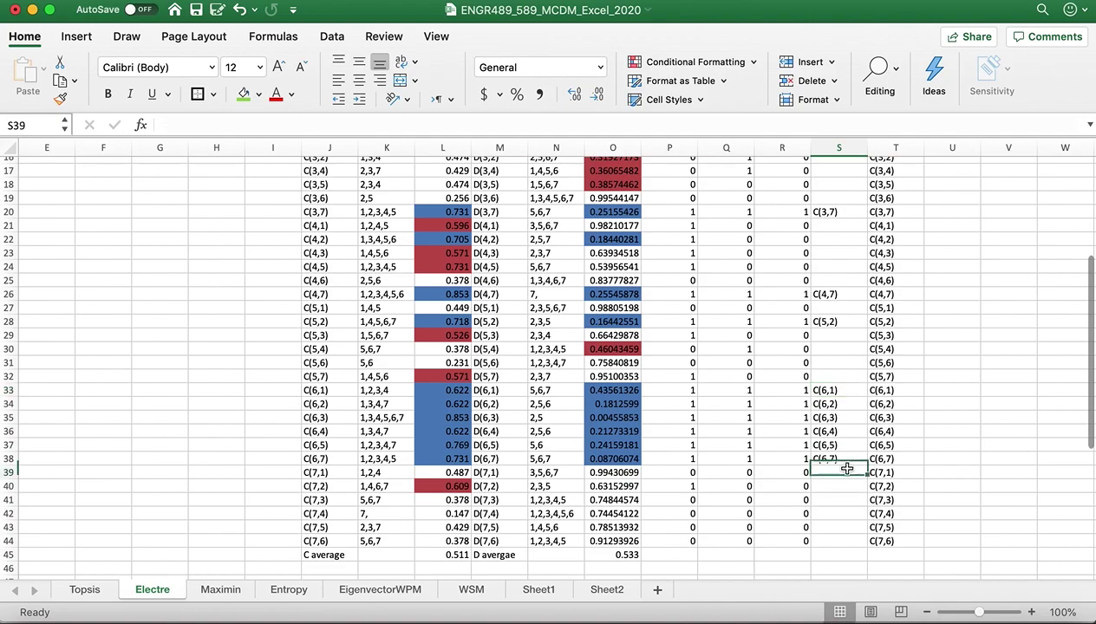
- Locate alternative A6 in the weighted normalized matrix and select its label in A10
{"action": "left_click_drag", "start_coordinate": [867, 573], "coordinate": [280, 375]}
{"action": "scroll", "coordinate": [279, 375], "scroll_direction": "up", "scroll_amount": 5}
{"action": "left_click", "coordinate": [44, 302]}
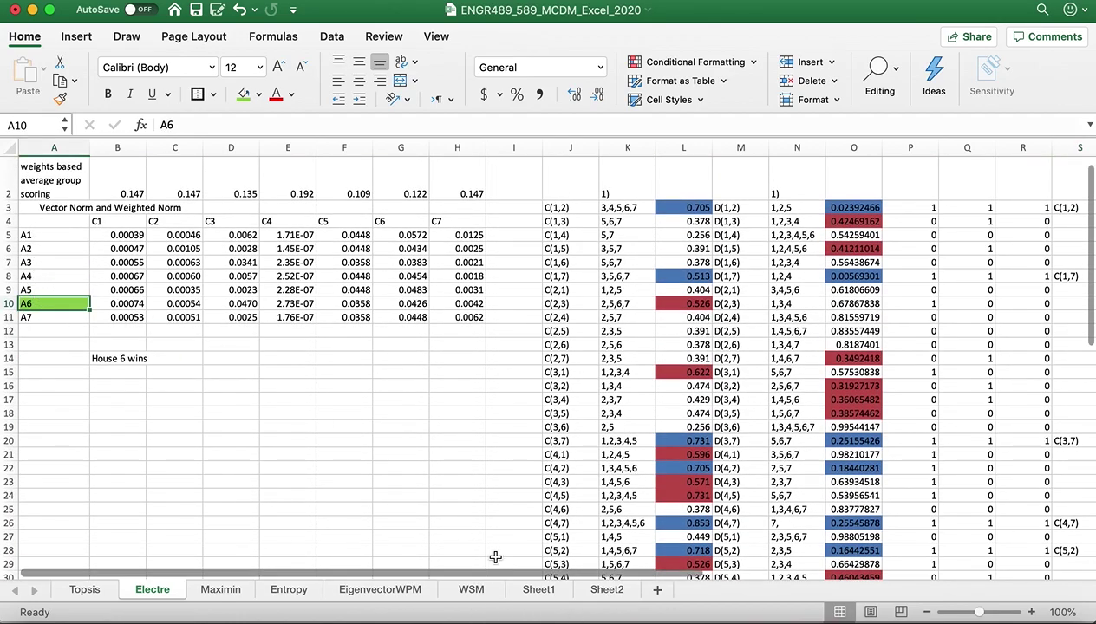
- Review the lower part of the pairwise table, including the C and D averages, and return to the decision matrix
{"action": "left_click_drag", "start_coordinate": [508, 571], "coordinate": [876, 561]}
{"action": "scroll", "coordinate": [581, 348], "scroll_direction": "down", "scroll_amount": 10}
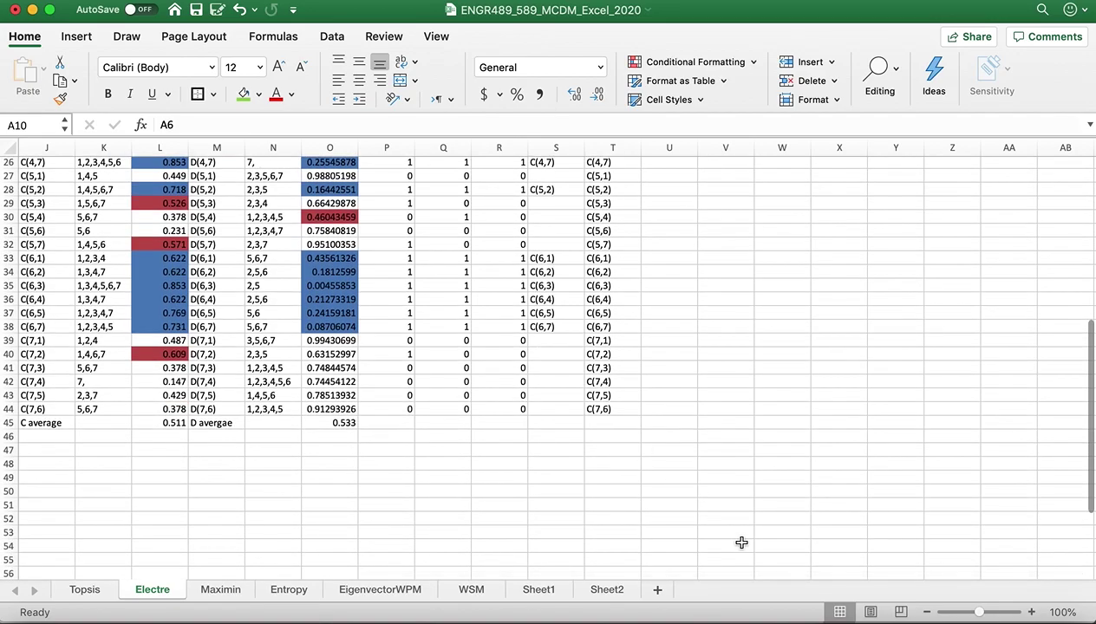
{"action": "left_click_drag", "start_coordinate": [754, 571], "coordinate": [364, 572]}
{"action": "scroll", "coordinate": [125, 323], "scroll_direction": "up", "scroll_amount": 10}
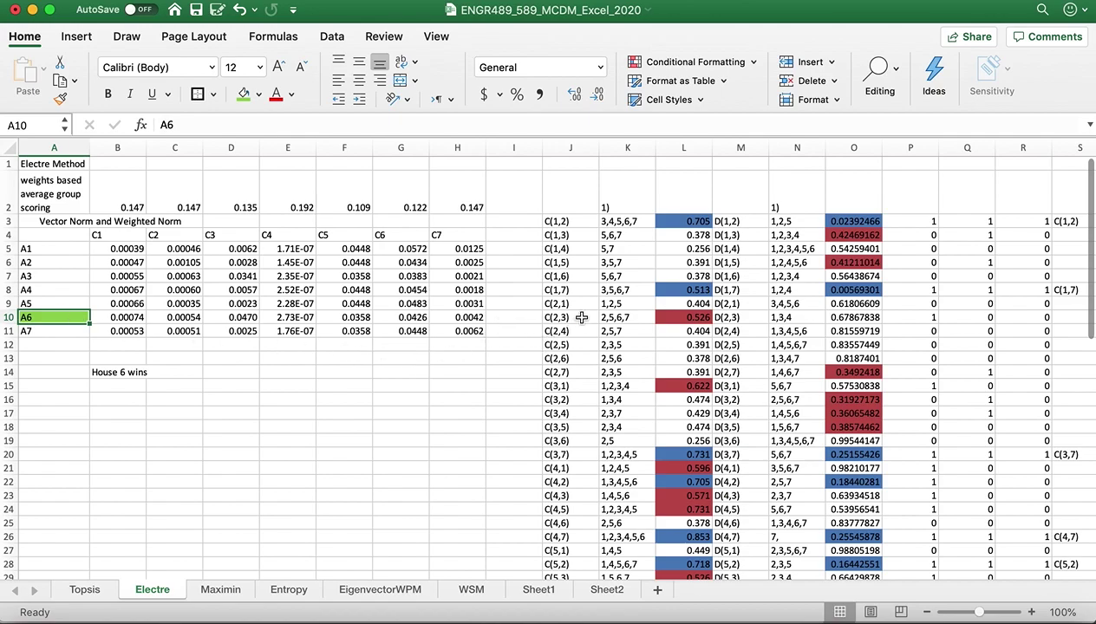
- Check the concordance set in K3 and the index columns next to it
{"action": "left_click", "coordinate": [749, 223]}
{"action": "left_click", "coordinate": [632, 222]}
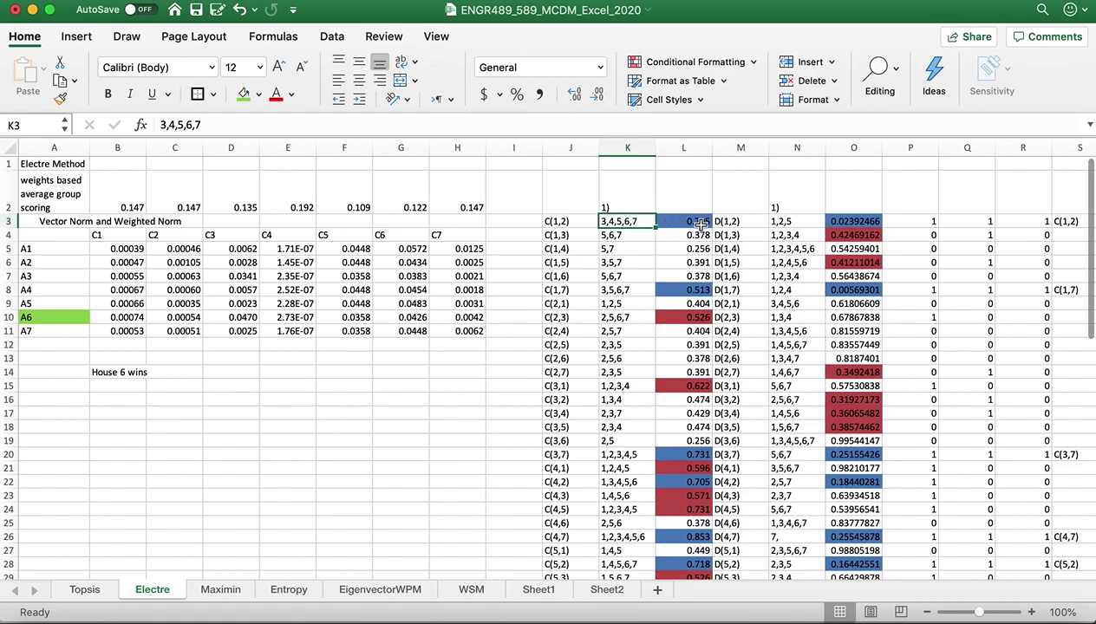
{"action": "scroll", "coordinate": [763, 225], "scroll_direction": "down", "scroll_amount": 3}
{"action": "scroll", "coordinate": [823, 226], "scroll_direction": "up", "scroll_amount": 3}
- Open the IF formula in P3 and trace its L3 and L45 references to the concordance index and C average
{"action": "left_click", "coordinate": [928, 220]}
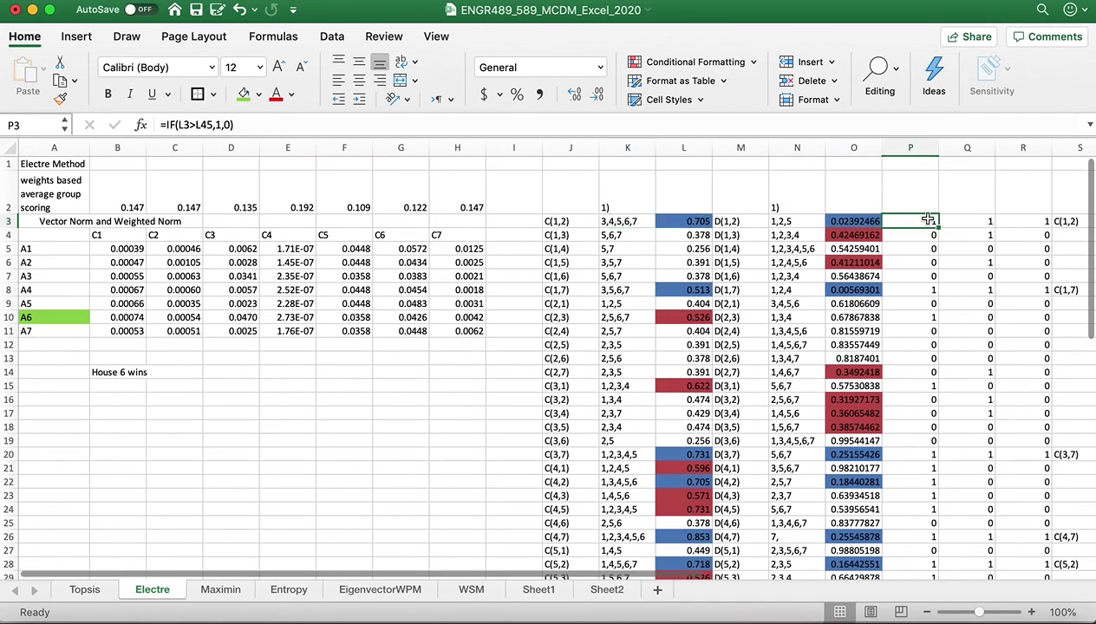
{"action": "left_click", "coordinate": [253, 118]}
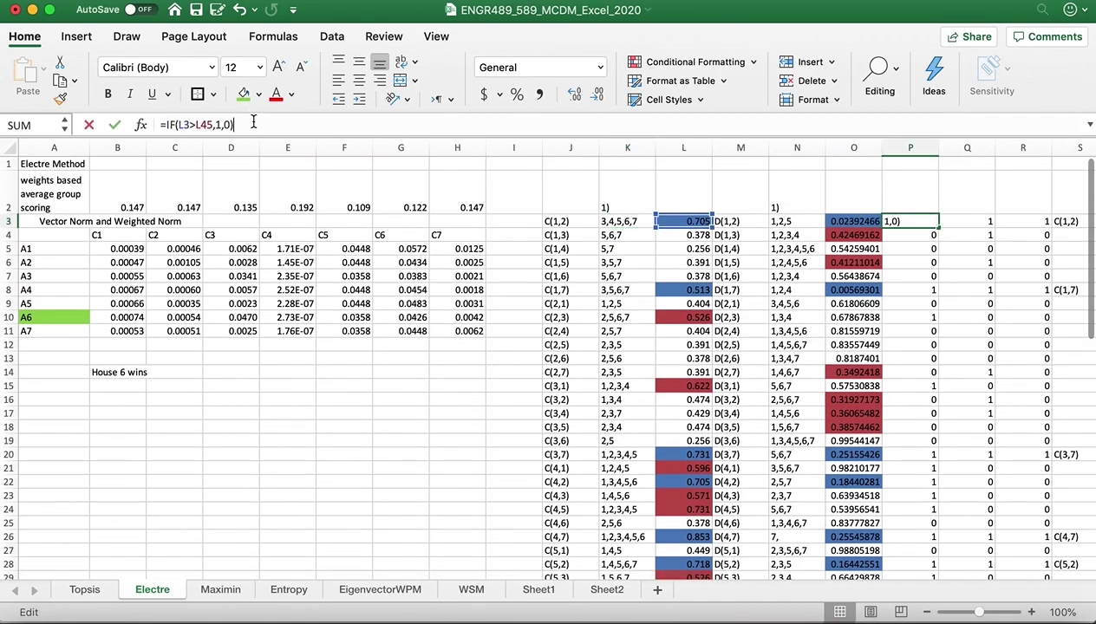
{"action": "left_click_drag", "start_coordinate": [213, 124], "coordinate": [178, 118]}
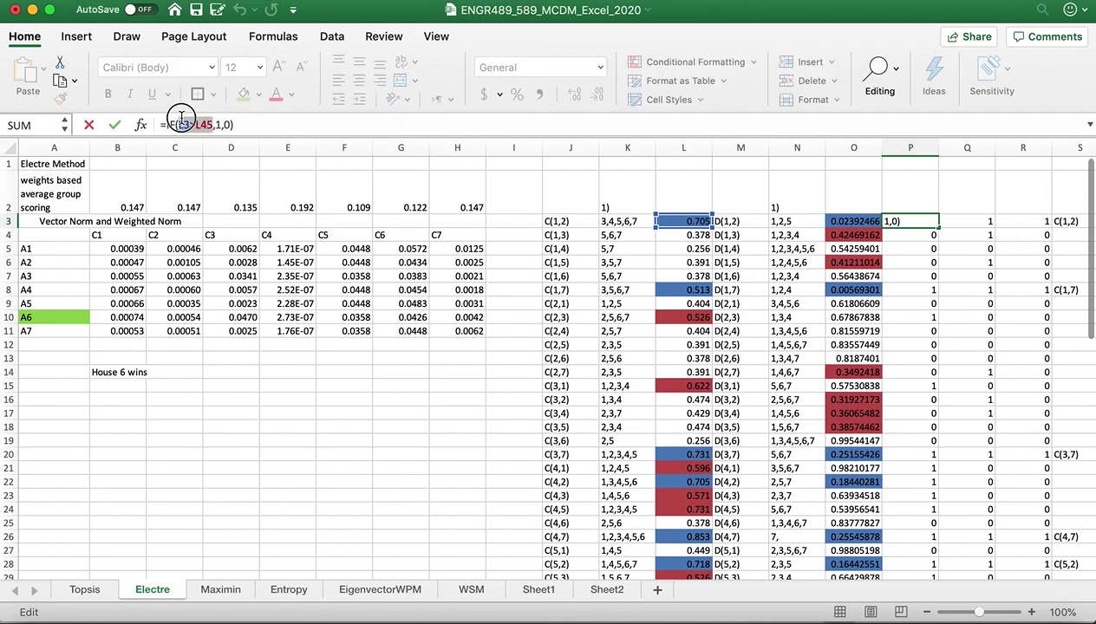
{"action": "left_click", "coordinate": [227, 125]}
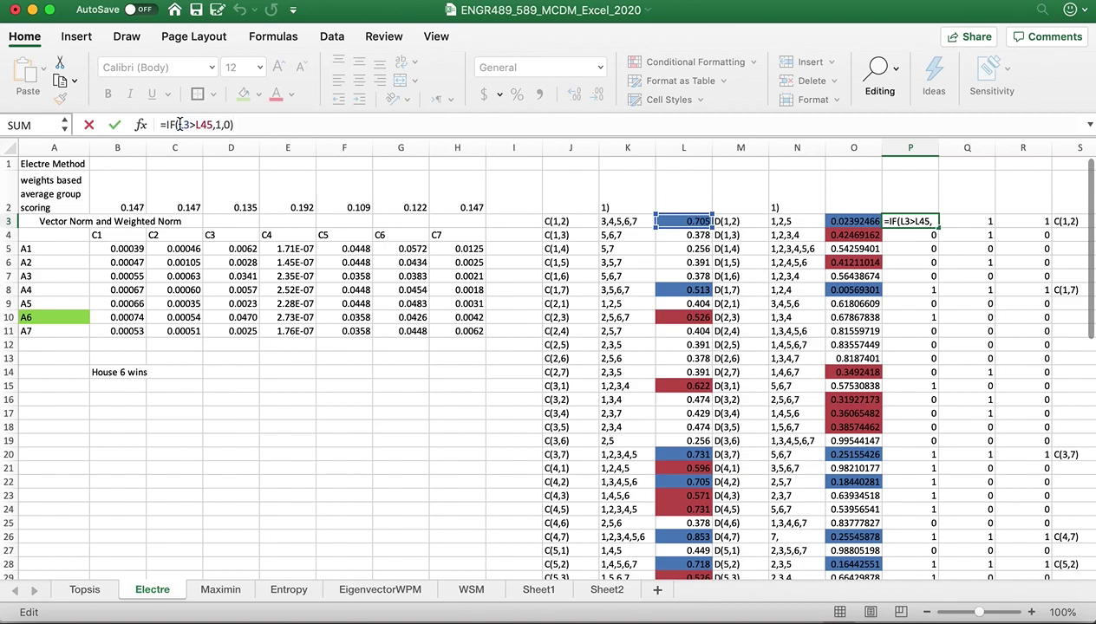
{"action": "double_click", "coordinate": [189, 124]}
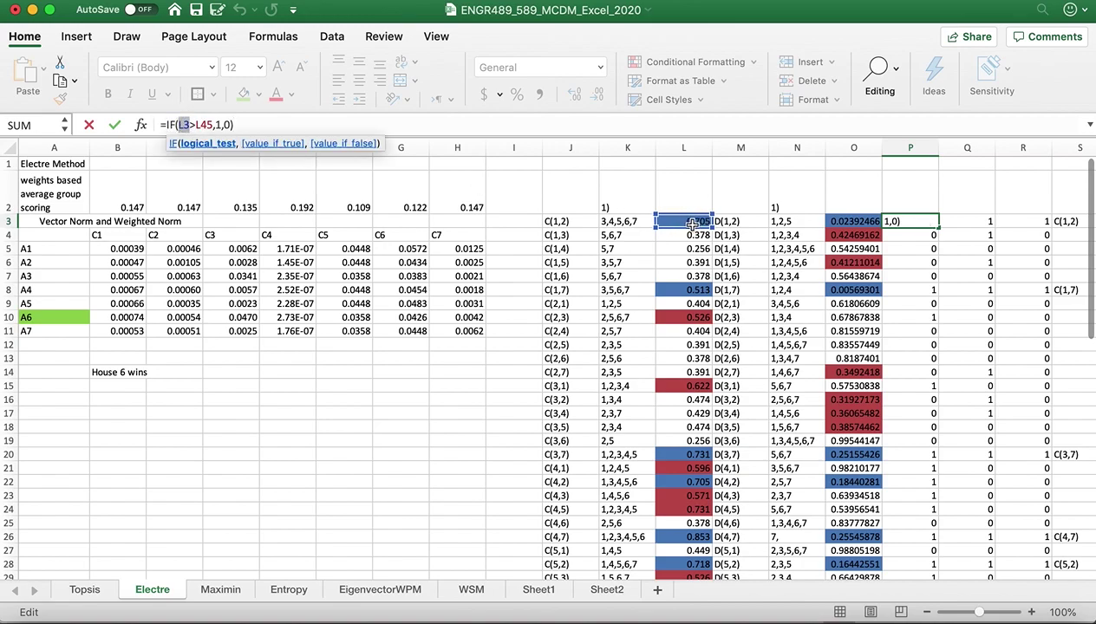
{"action": "double_click", "coordinate": [204, 125]}
{"action": "scroll", "coordinate": [806, 300], "scroll_direction": "down", "scroll_amount": 8}
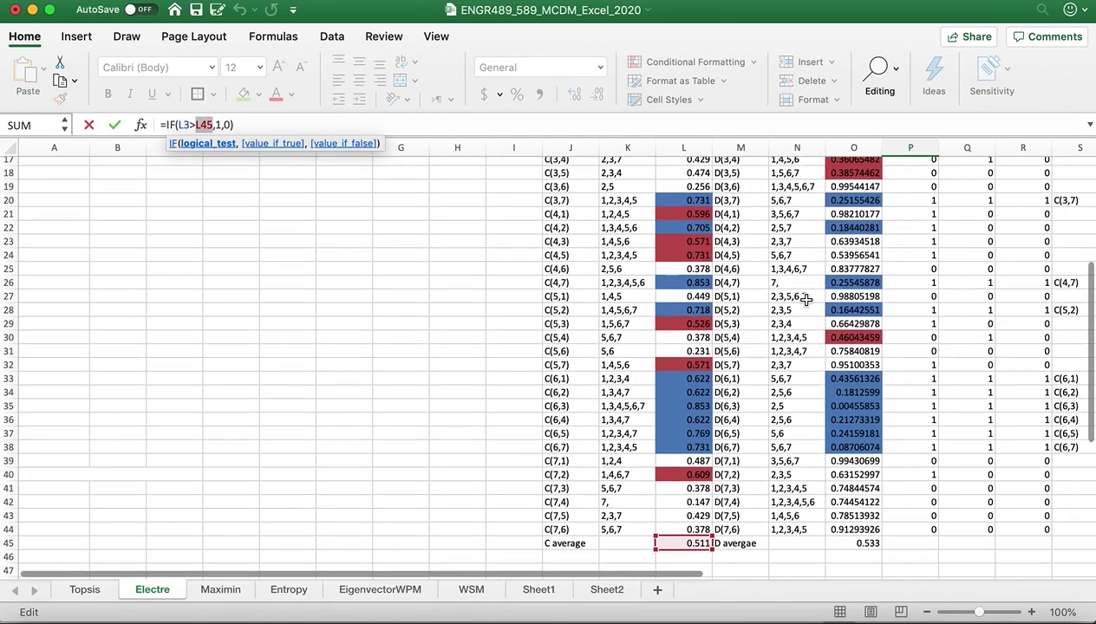
{"action": "scroll", "coordinate": [780, 297], "scroll_direction": "down", "scroll_amount": 10}
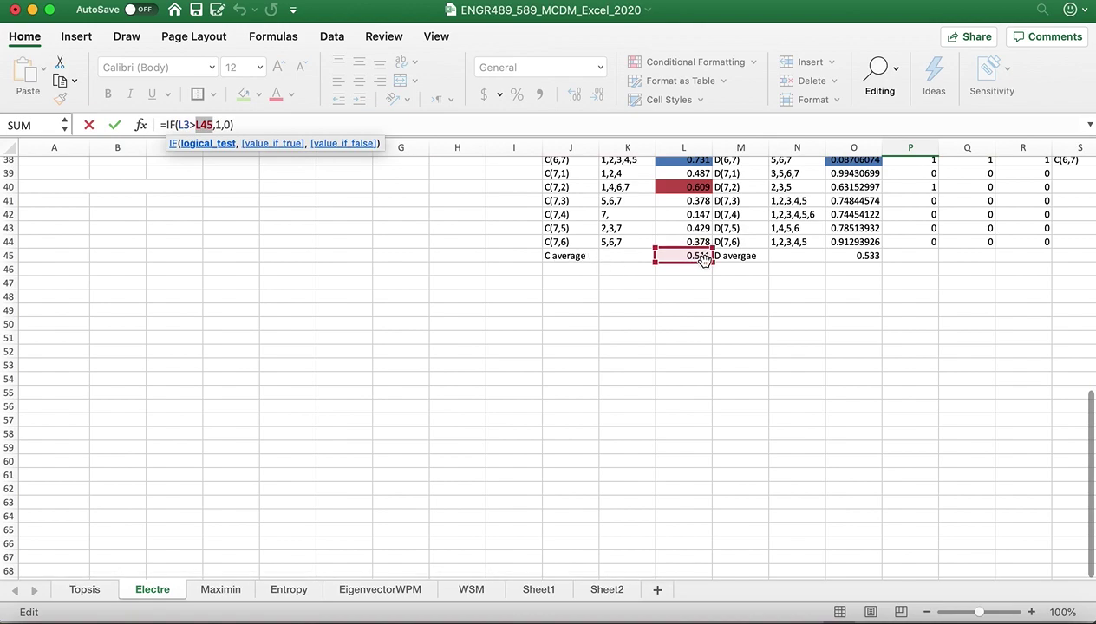
- Switch to the PDF and examine the Step 5 outranking conditions on book page 51 and Table 6.1 on page 52
{"action": "left_click", "coordinate": [838, 616]}
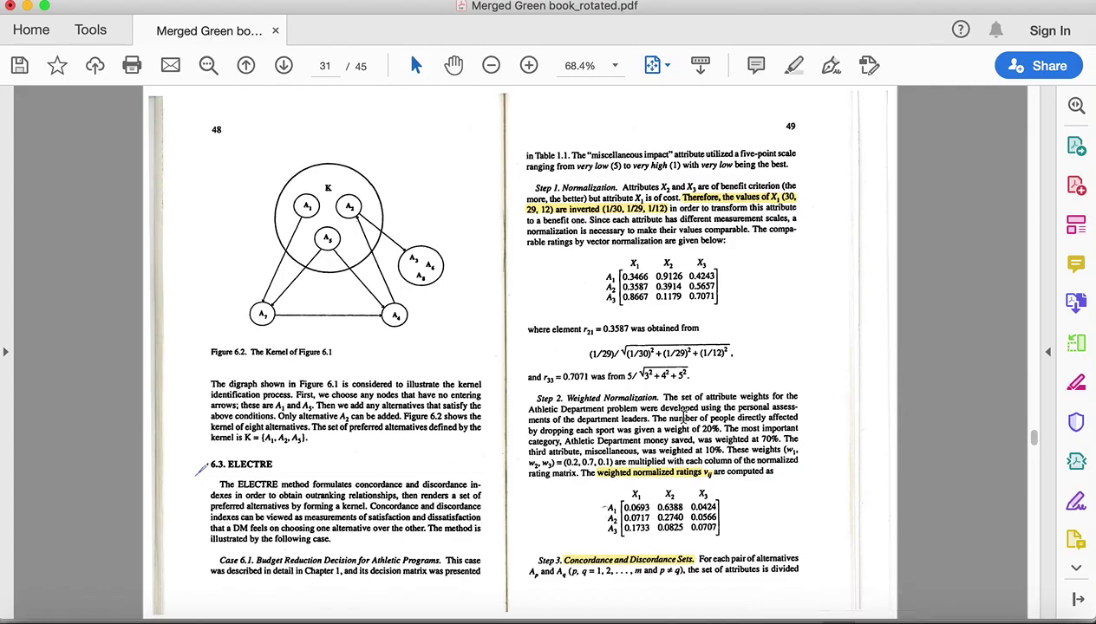
{"action": "scroll", "coordinate": [657, 361], "scroll_direction": "down", "scroll_amount": 3}
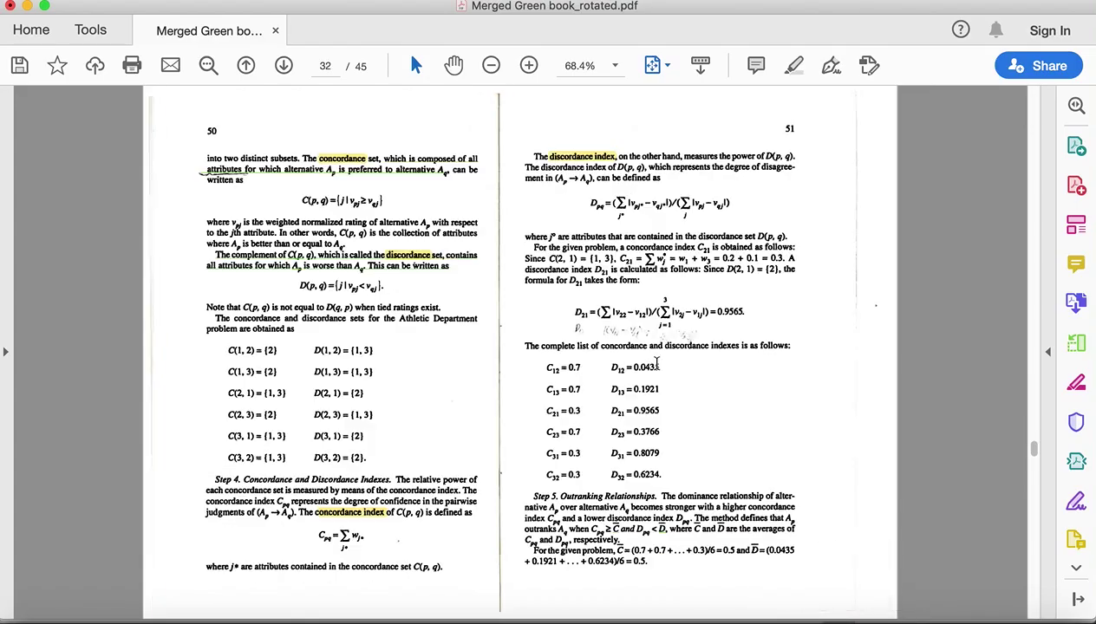
{"action": "left_click_drag", "start_coordinate": [611, 530], "coordinate": [663, 531]}
{"action": "scroll", "coordinate": [694, 397], "scroll_direction": "down", "scroll_amount": 3}
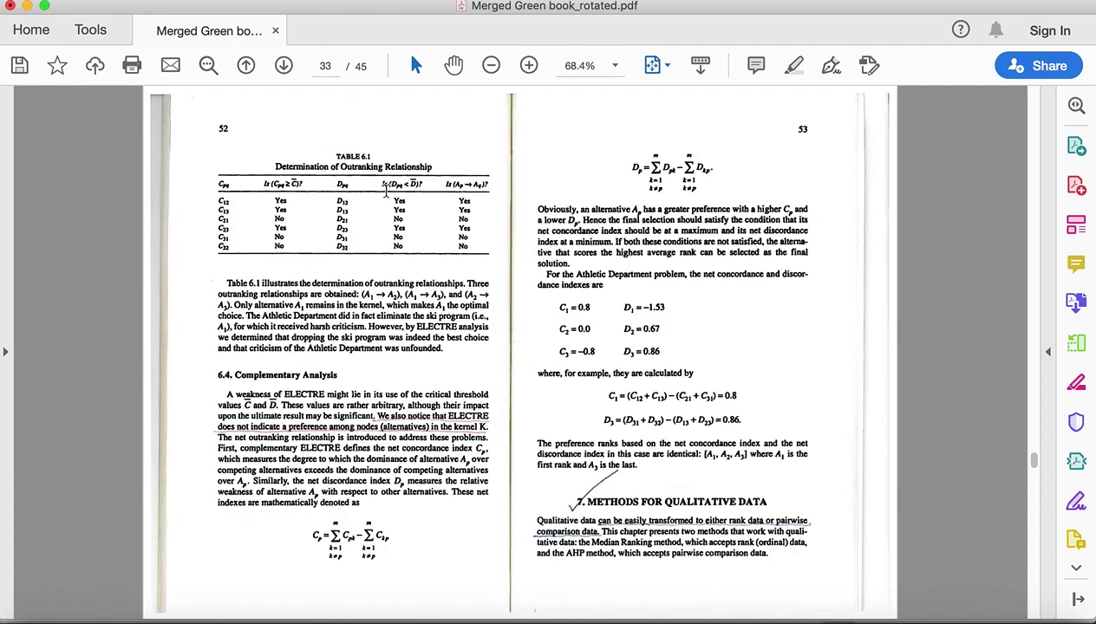
- Mark the concordance threshold condition heading in Table 6.1, switch to Excel and leave the P3 formula
{"action": "left_click_drag", "start_coordinate": [274, 182], "coordinate": [296, 184]}
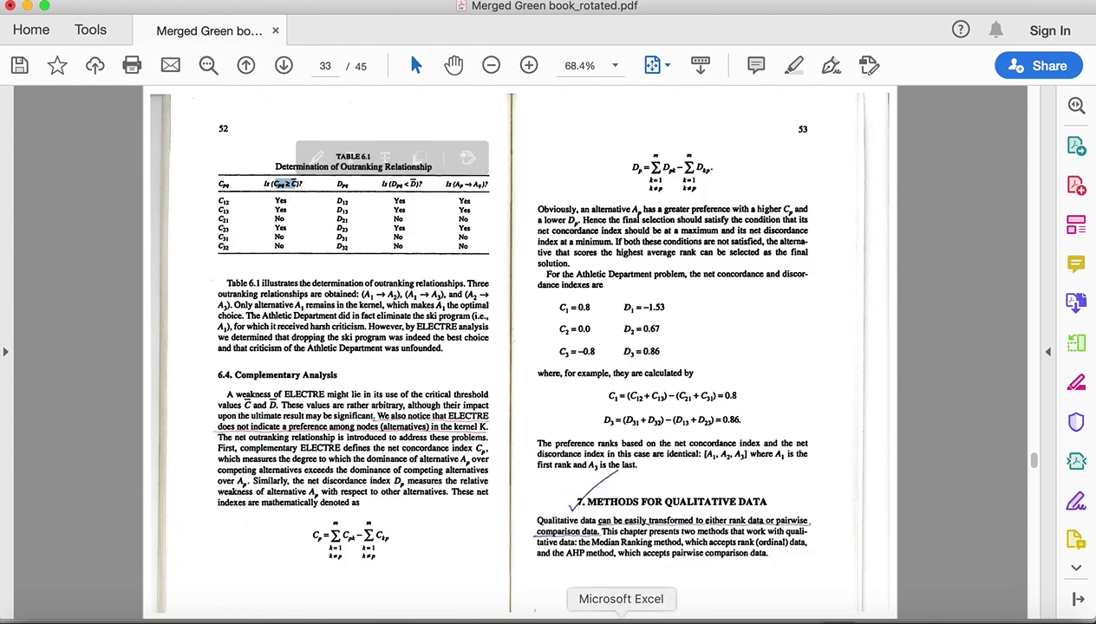
{"action": "left_click", "coordinate": [551, 611]}
{"action": "left_click", "coordinate": [91, 124]}
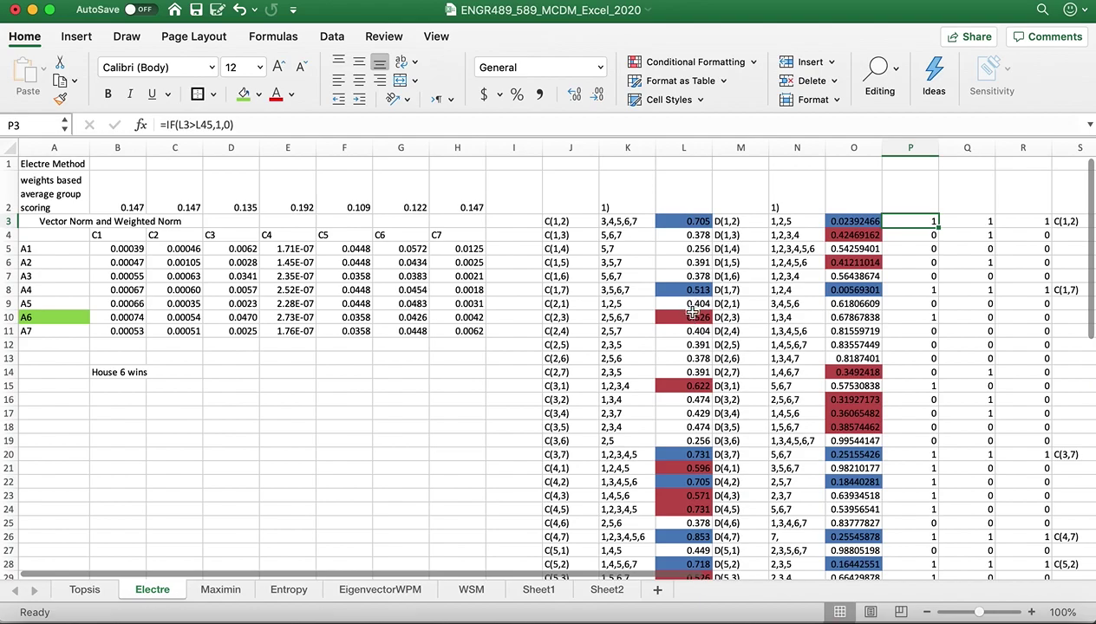
- Locate the C average in L45 and trace its AVERAGE formula to the concordance indexes in L3:L44
{"action": "scroll", "coordinate": [690, 313], "scroll_direction": "down", "scroll_amount": 10}
{"action": "left_click", "coordinate": [570, 330]}
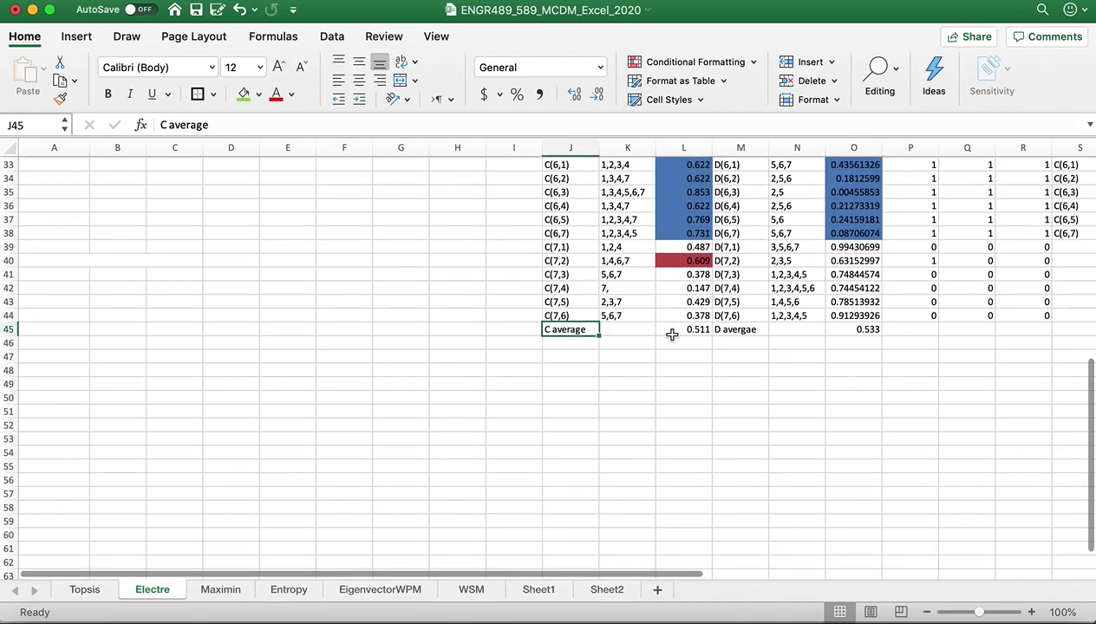
{"action": "left_click", "coordinate": [691, 340]}
{"action": "left_click", "coordinate": [696, 333]}
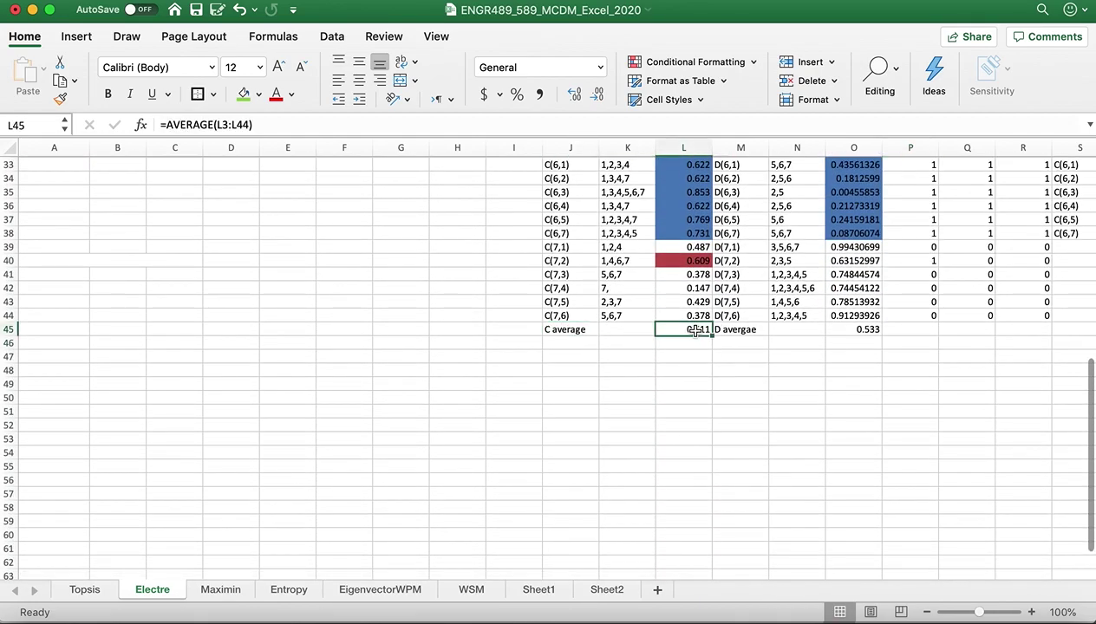
{"action": "left_click", "coordinate": [286, 124]}
{"action": "scroll", "coordinate": [737, 310], "scroll_direction": "up", "scroll_amount": 5}
{"action": "scroll", "coordinate": [737, 310], "scroll_direction": "up", "scroll_amount": 6}
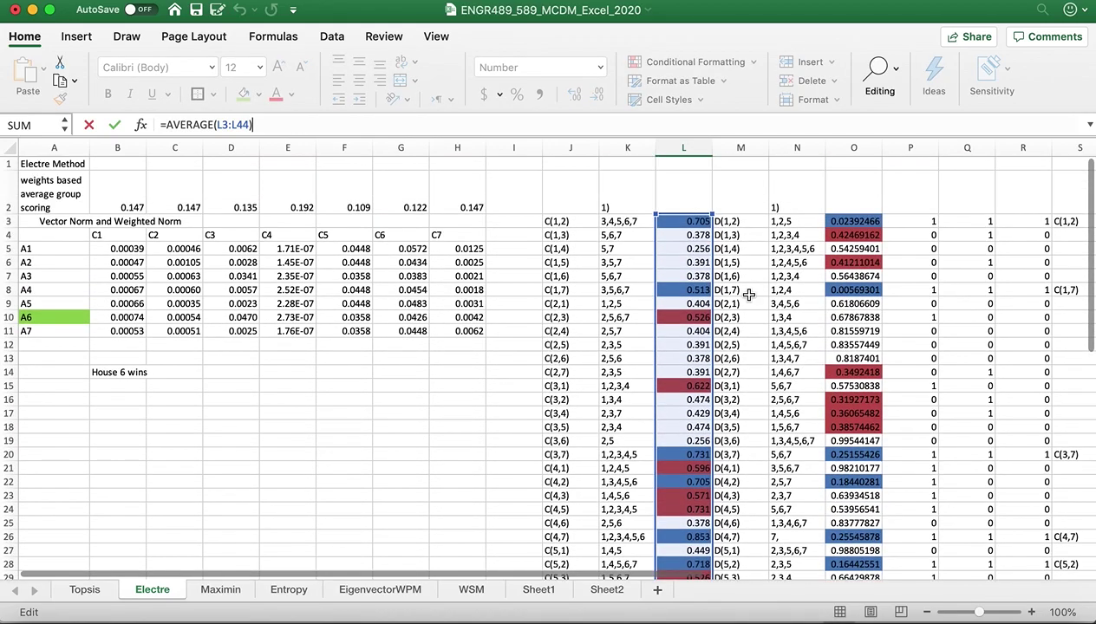
- Open the D average formula in O45, trace its O3:O44 range of discordance indexes, and leave the formula
{"action": "scroll", "coordinate": [806, 370], "scroll_direction": "down", "scroll_amount": 8}
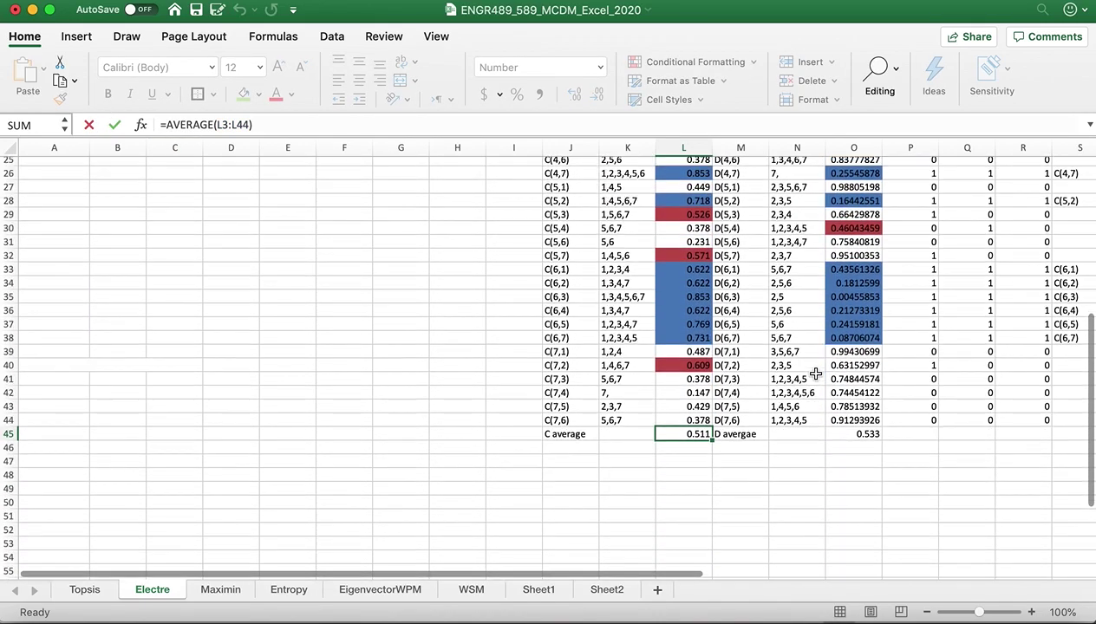
{"action": "left_click", "coordinate": [855, 434]}
{"action": "scroll", "coordinate": [884, 419], "scroll_direction": "up", "scroll_amount": 8}
{"action": "left_click", "coordinate": [306, 125]}
{"action": "scroll", "coordinate": [880, 332], "scroll_direction": "down", "scroll_amount": 5}
{"action": "scroll", "coordinate": [880, 332], "scroll_direction": "up", "scroll_amount": 5}
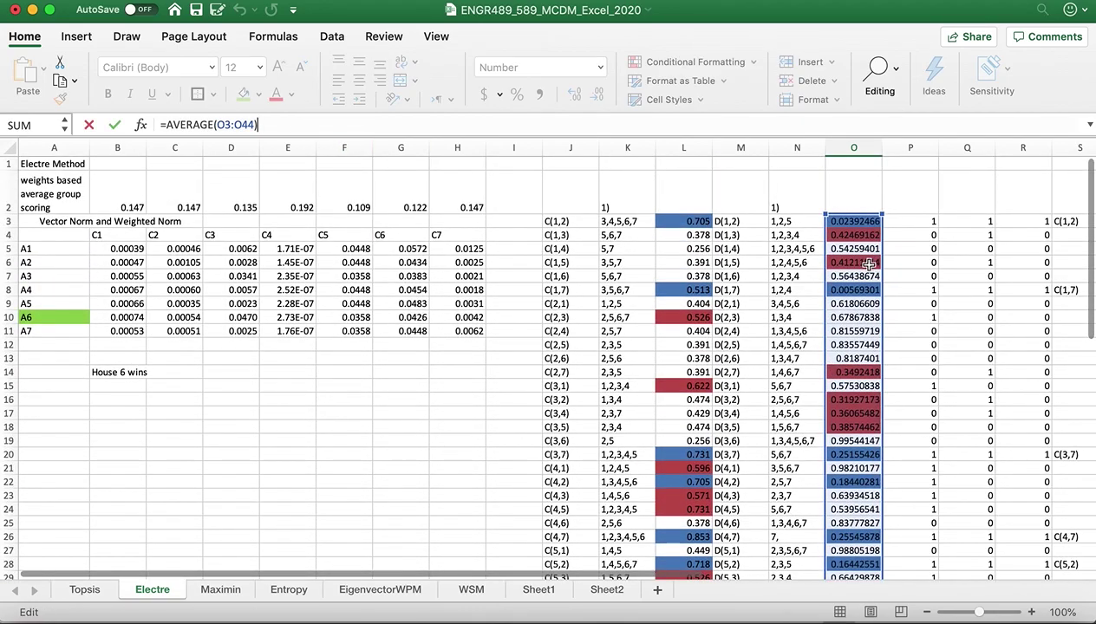
{"action": "scroll", "coordinate": [861, 284], "scroll_direction": "down", "scroll_amount": 15}
{"action": "scroll", "coordinate": [861, 284], "scroll_direction": "up", "scroll_amount": 6}
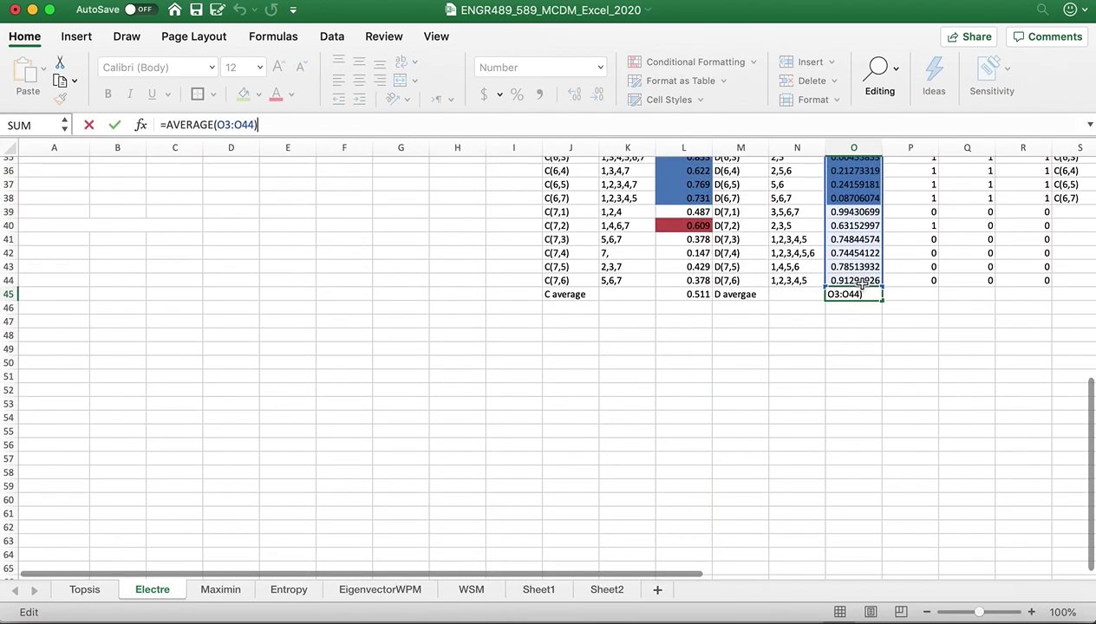
{"action": "left_click", "coordinate": [113, 127]}
{"action": "scroll", "coordinate": [445, 289], "scroll_direction": "up", "scroll_amount": 10}
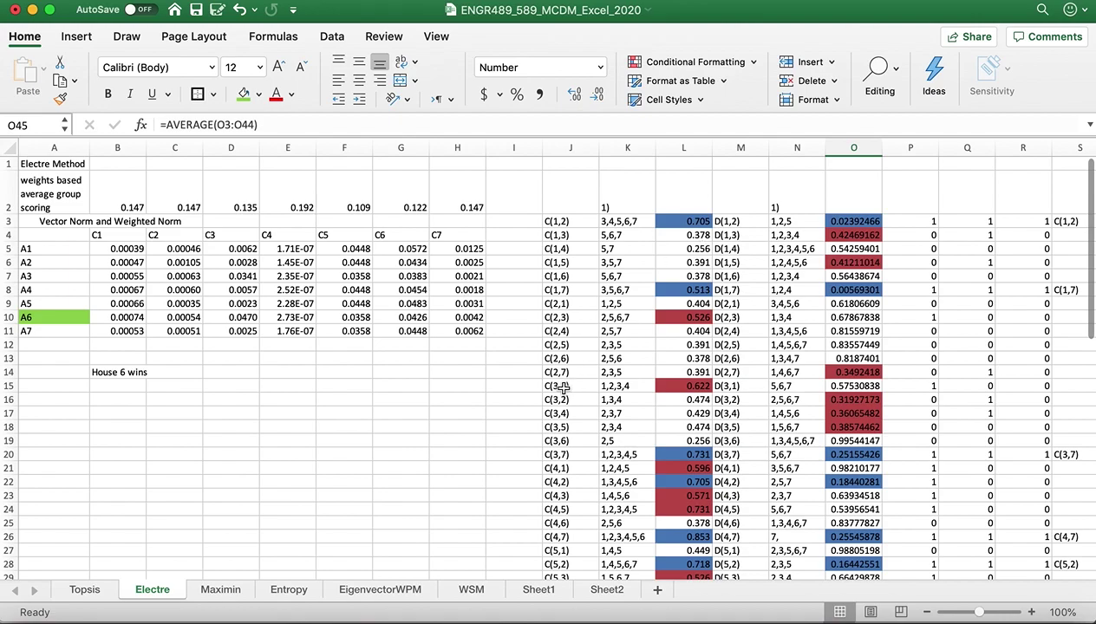
- Review the pairwise table across to the 1/0 test columns and outranking pair labels, and return to the decision matrix
{"action": "left_click", "coordinate": [384, 369]}
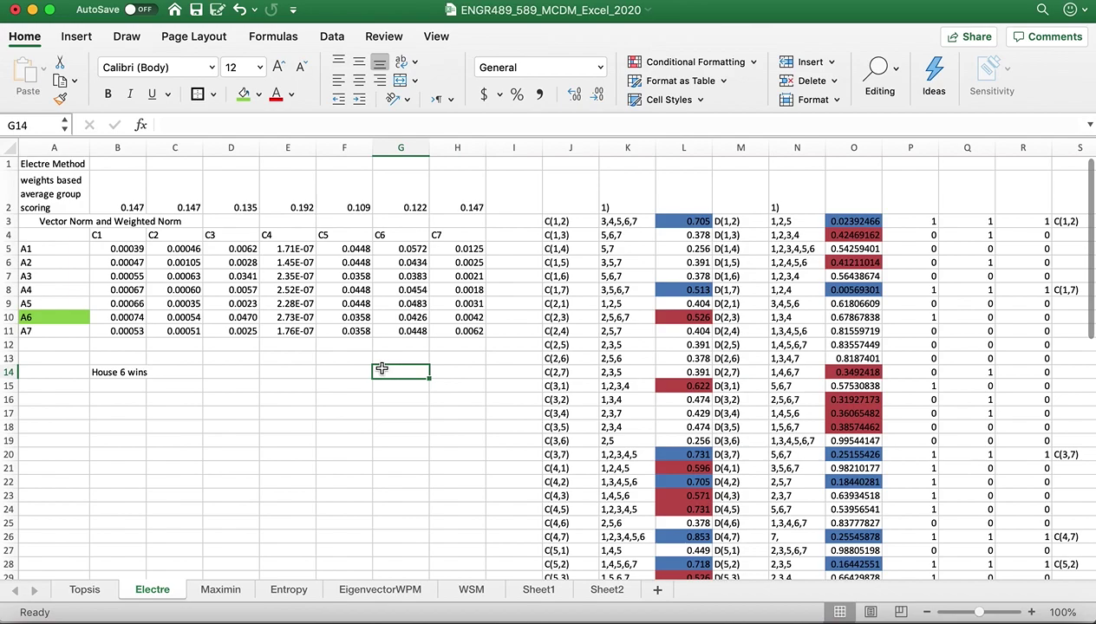
{"action": "left_click", "coordinate": [353, 372]}
{"action": "scroll", "coordinate": [509, 428], "scroll_direction": "down", "scroll_amount": 3}
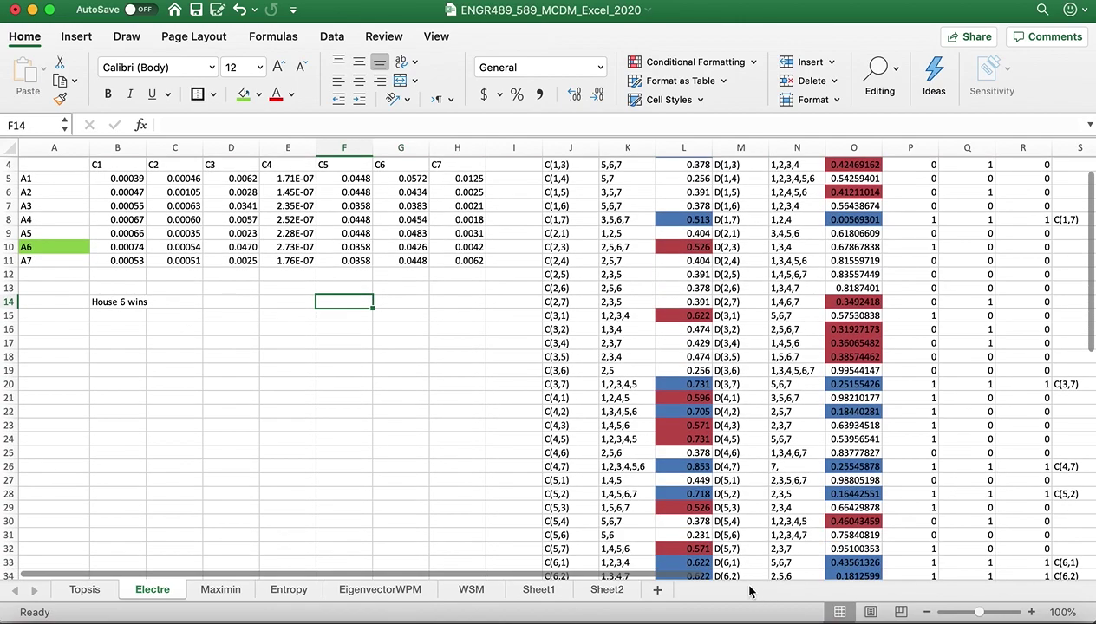
{"action": "left_click_drag", "start_coordinate": [659, 578], "coordinate": [857, 583]}
{"action": "scroll", "coordinate": [587, 362], "scroll_direction": "down", "scroll_amount": 9}
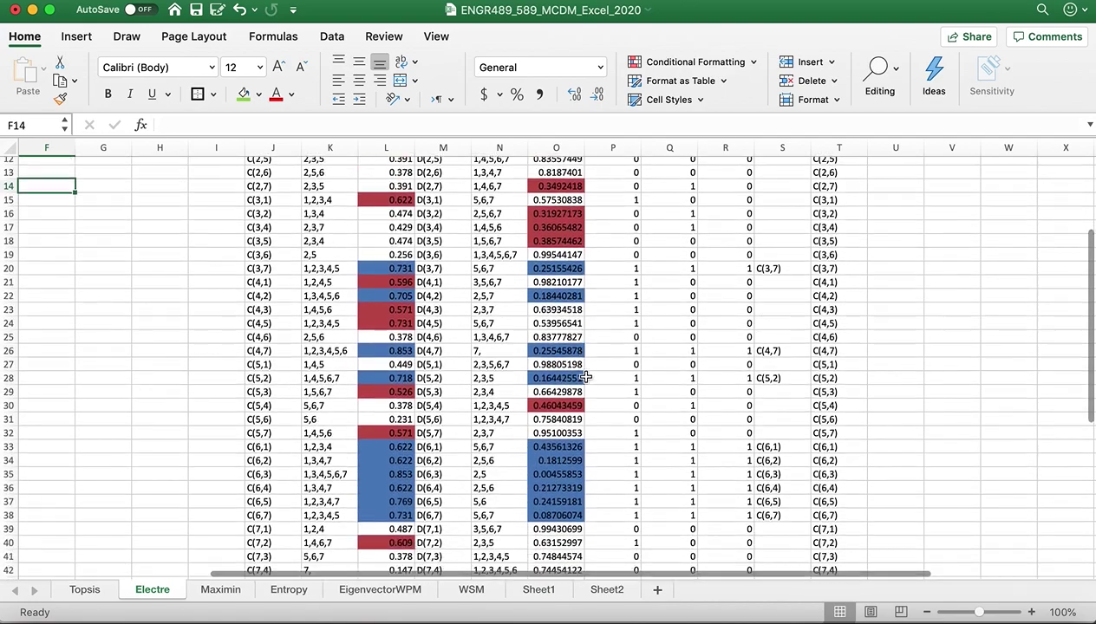
{"action": "scroll", "coordinate": [597, 378], "scroll_direction": "up", "scroll_amount": 10}
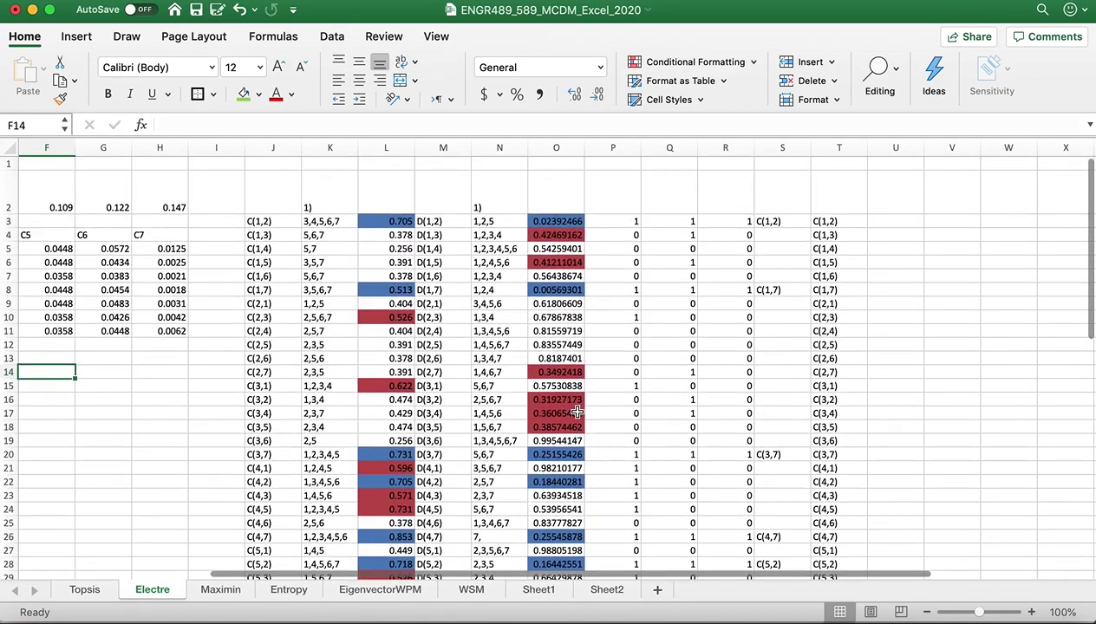
{"action": "left_click_drag", "start_coordinate": [766, 578], "coordinate": [255, 560]}
- Open the Maximin sheet to view its linear norm table and MIN column, and switch to the textbook PDF
{"action": "left_click", "coordinate": [218, 591]}
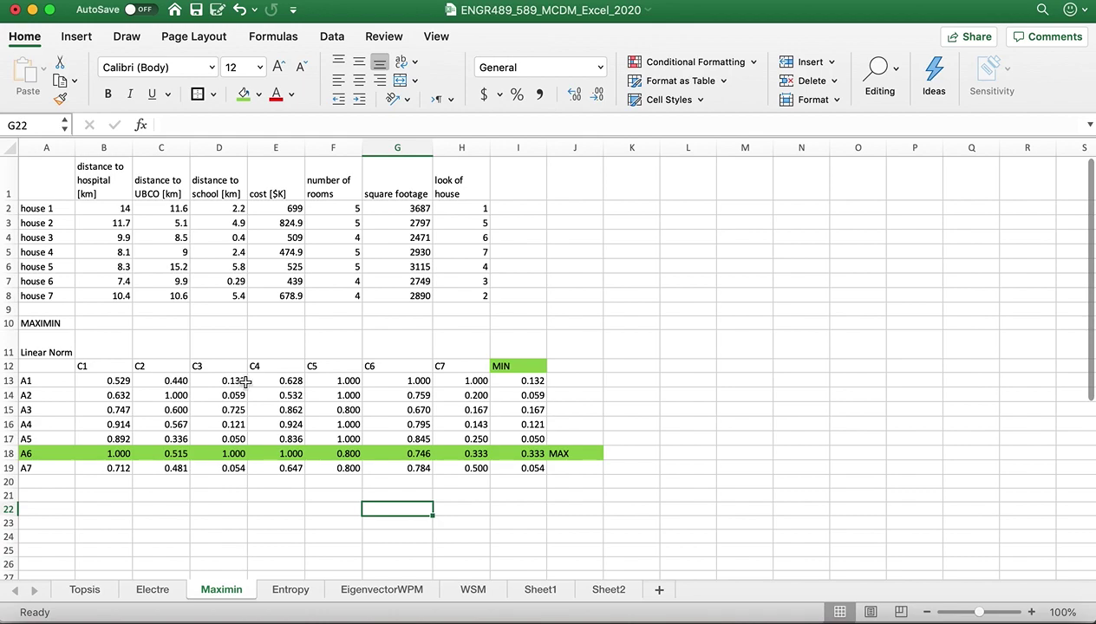
{"action": "left_click", "coordinate": [712, 385]}
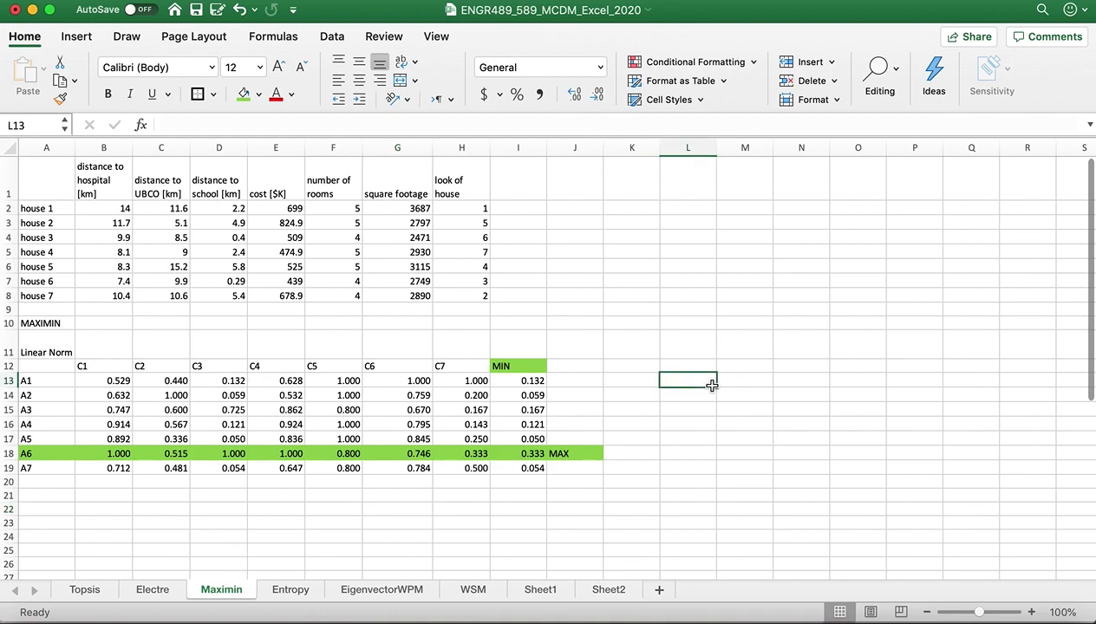
{"action": "left_click", "coordinate": [830, 617]}
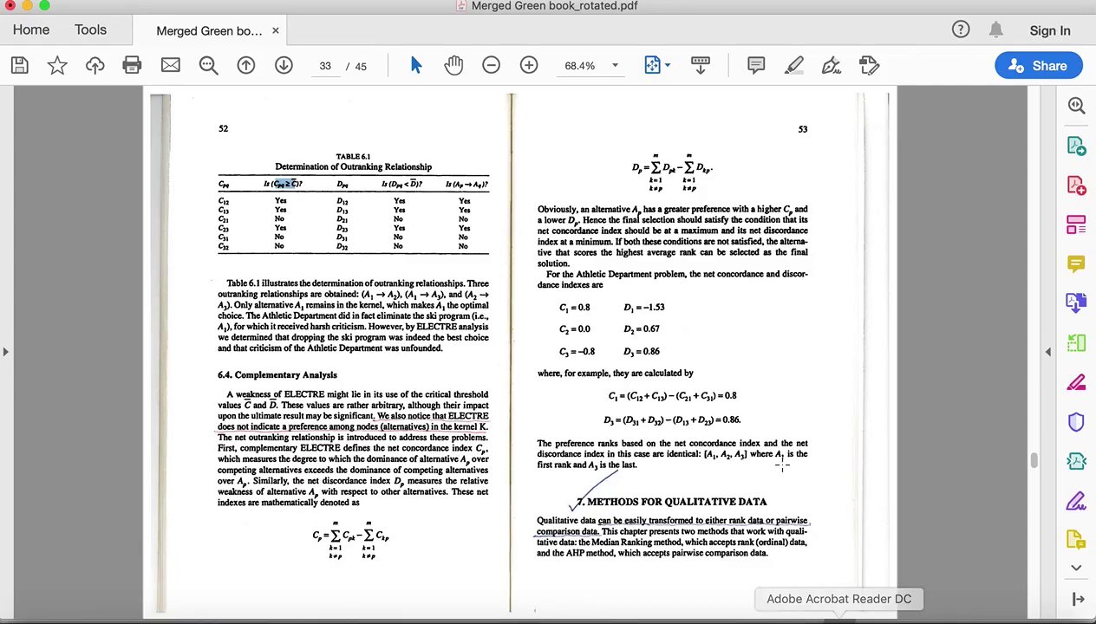
- Search the PDF for "maximax" and go to section 3.4.2 on book page 30
{"action": "scroll", "coordinate": [724, 352], "scroll_direction": "up", "scroll_amount": 20}
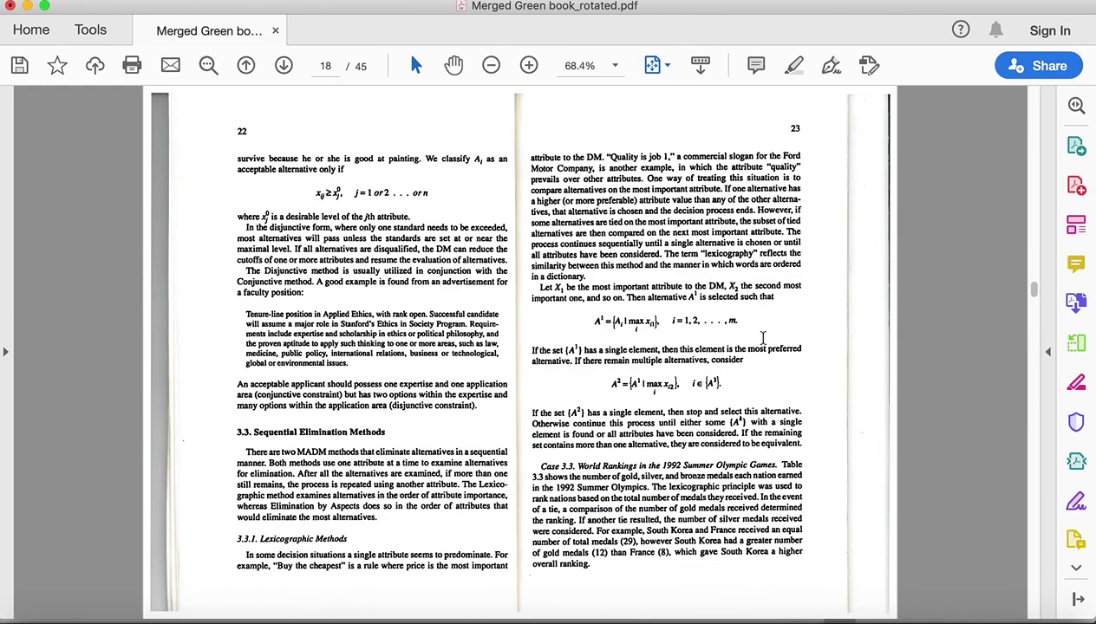
{"action": "key", "text": "super+f"}
{"action": "type", "text": "x"}
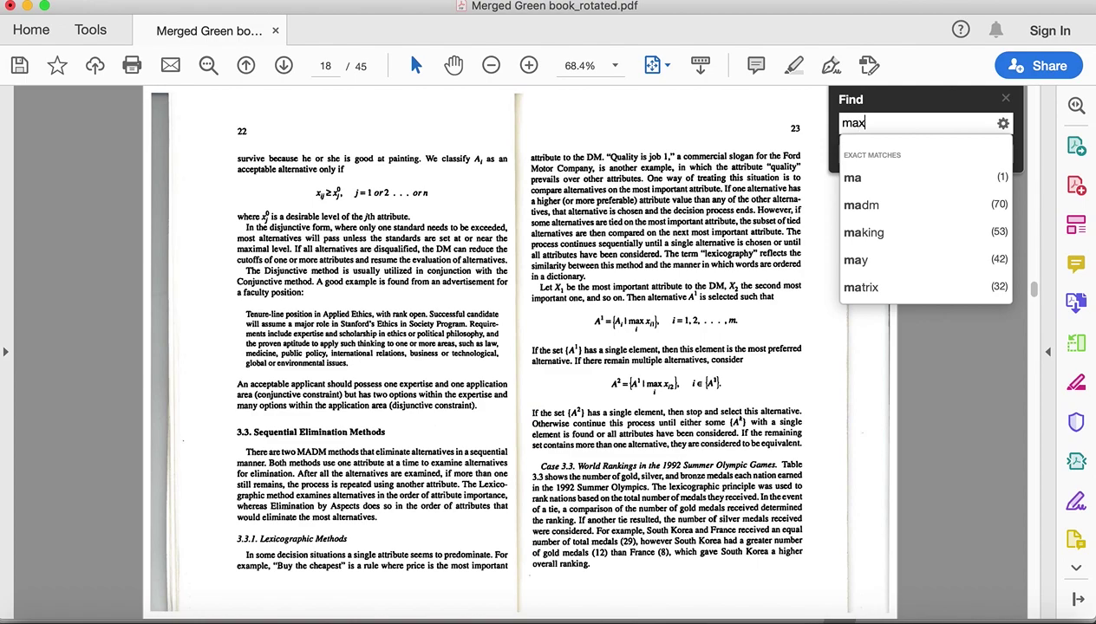
{"action": "key", "text": "Down"}
{"action": "key", "text": "Down"}
{"action": "key", "text": "Down"}
{"action": "key", "text": "Return"}
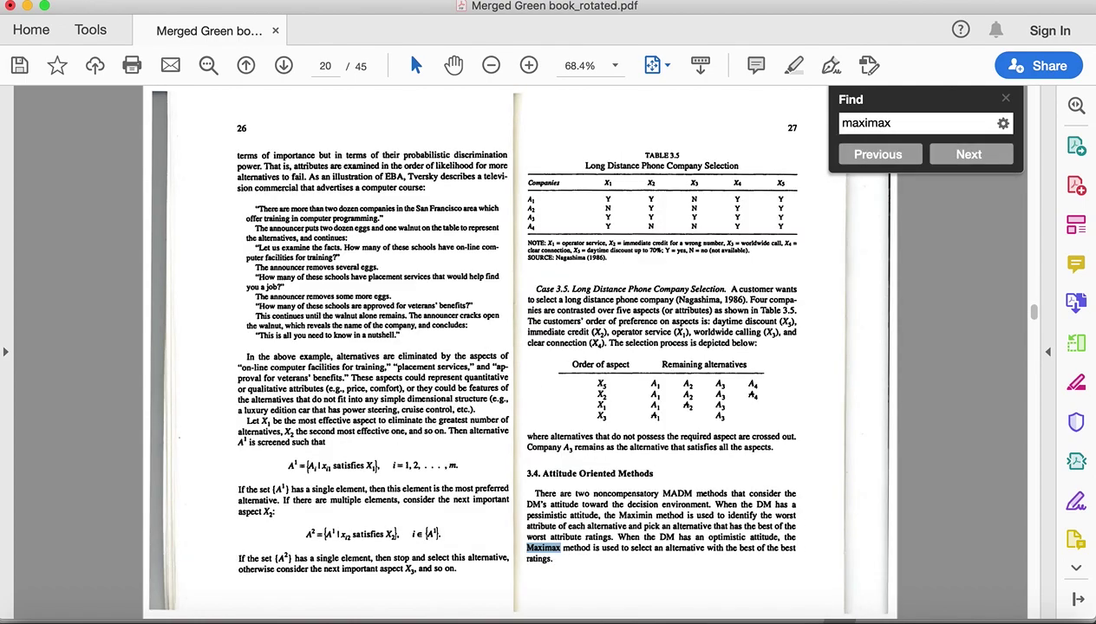
{"action": "key", "text": "Return"}
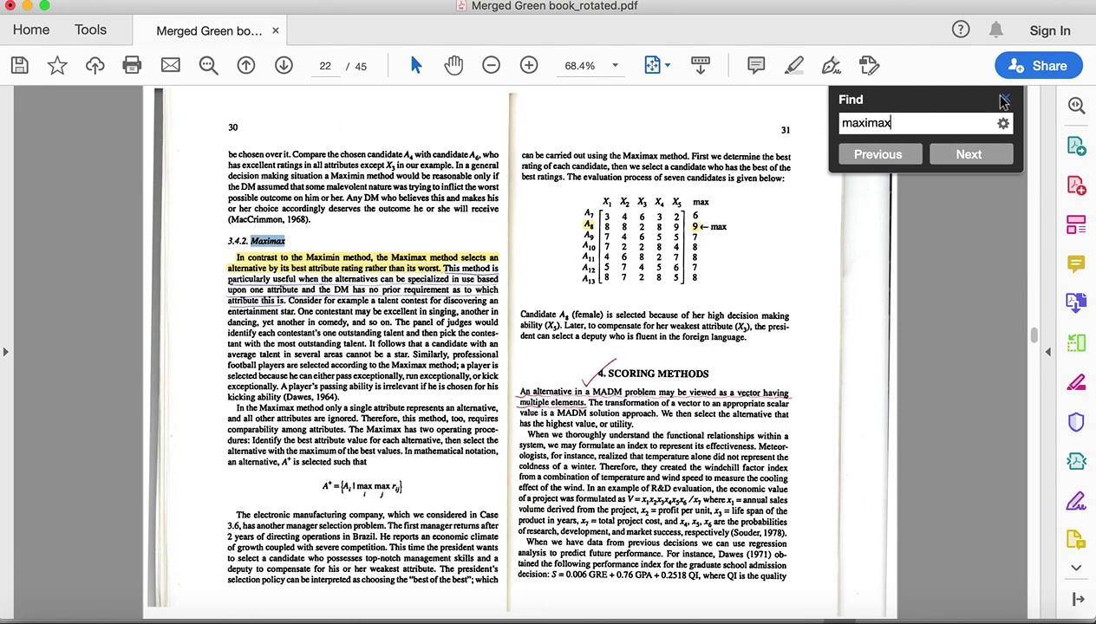
- Change the PDF search to "maximin", go back to section 3.4.1 on book page 28, and close the search
{"action": "left_click_drag", "start_coordinate": [893, 124], "coordinate": [870, 127]}
{"action": "type", "text": "min"}
{"action": "key", "text": "Return"}
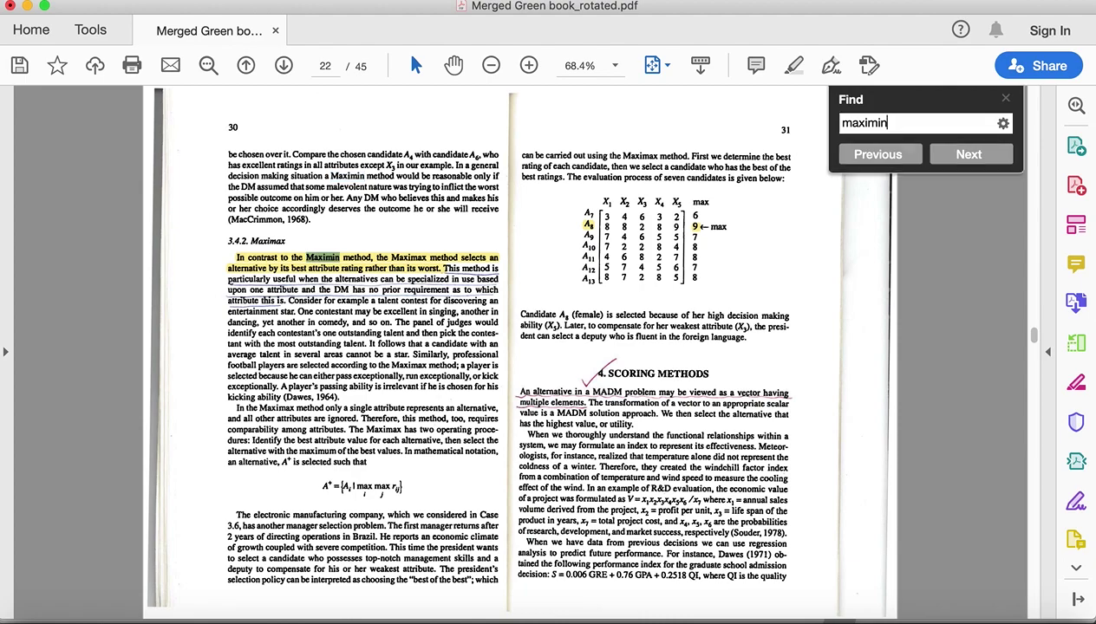
{"action": "left_click", "coordinate": [892, 150]}
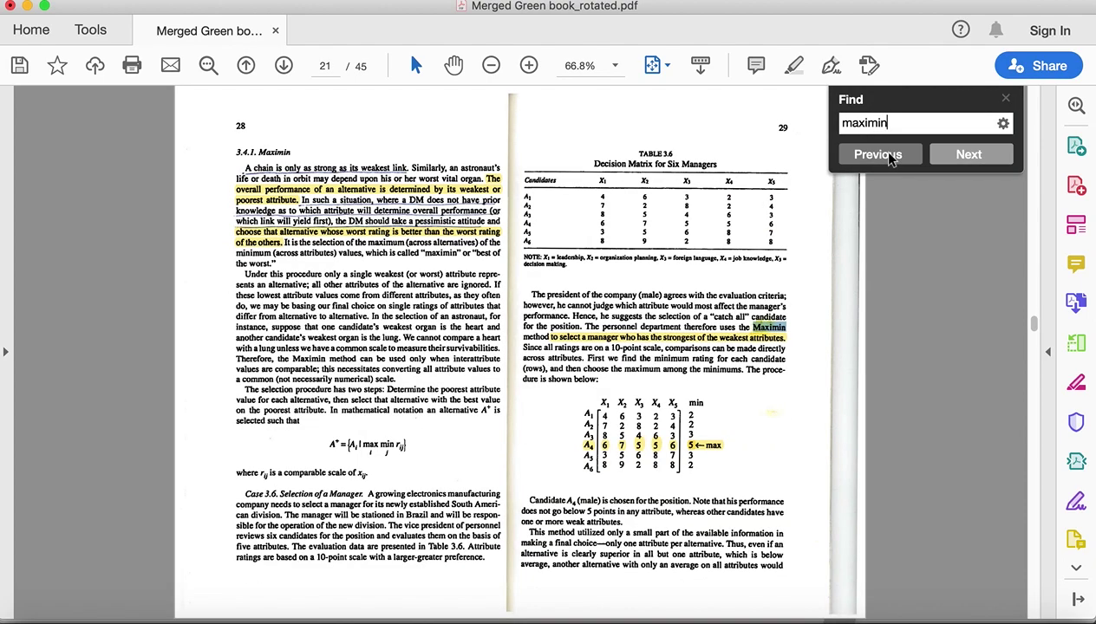
{"action": "left_click", "coordinate": [1004, 104]}
{"action": "scroll", "coordinate": [252, 112], "scroll_direction": "up", "scroll_amount": 1}
{"action": "scroll", "coordinate": [251, 113], "scroll_direction": "down", "scroll_amount": 1}
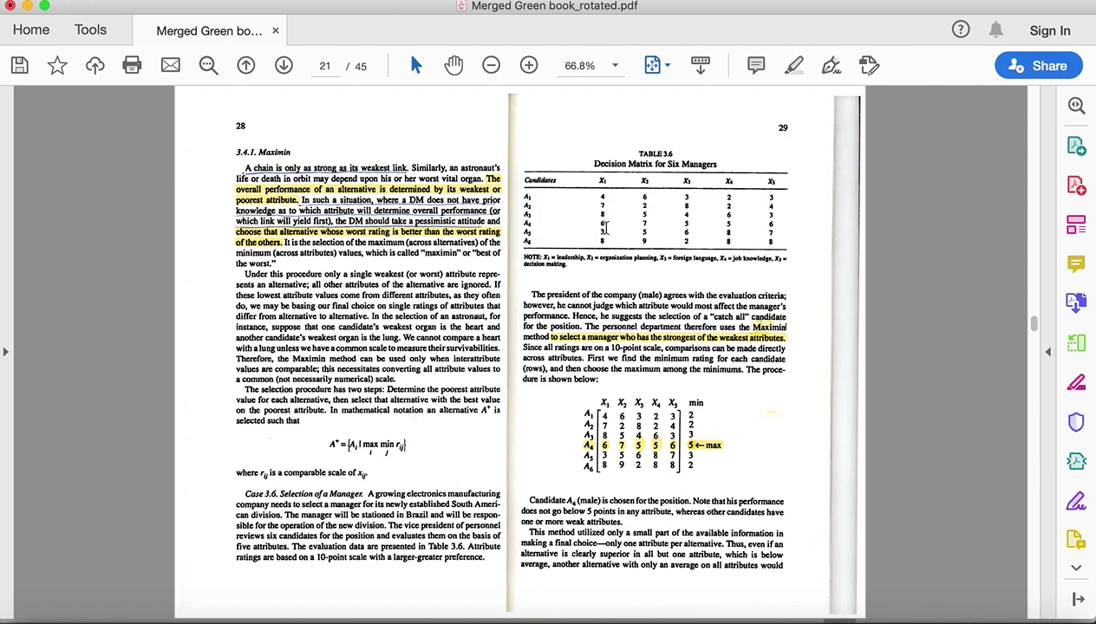
- Examine the 10-point scale statement in Case 3.6 and the candidate ratings in Table 3.6
{"action": "left_click_drag", "start_coordinate": [318, 559], "coordinate": [368, 560]}
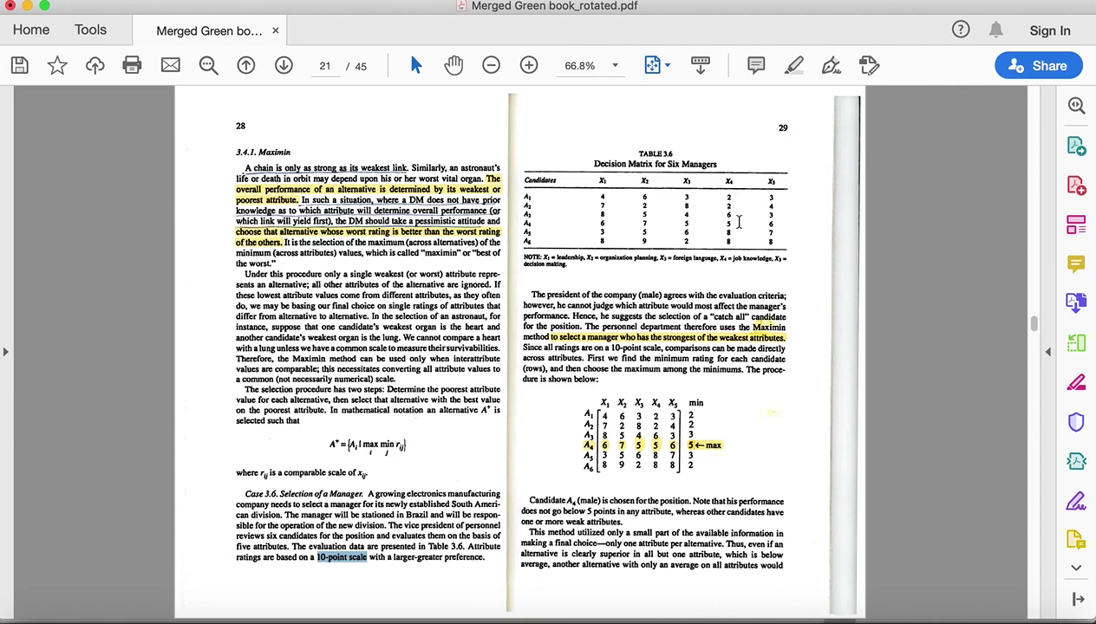
{"action": "left_click", "coordinate": [773, 257]}
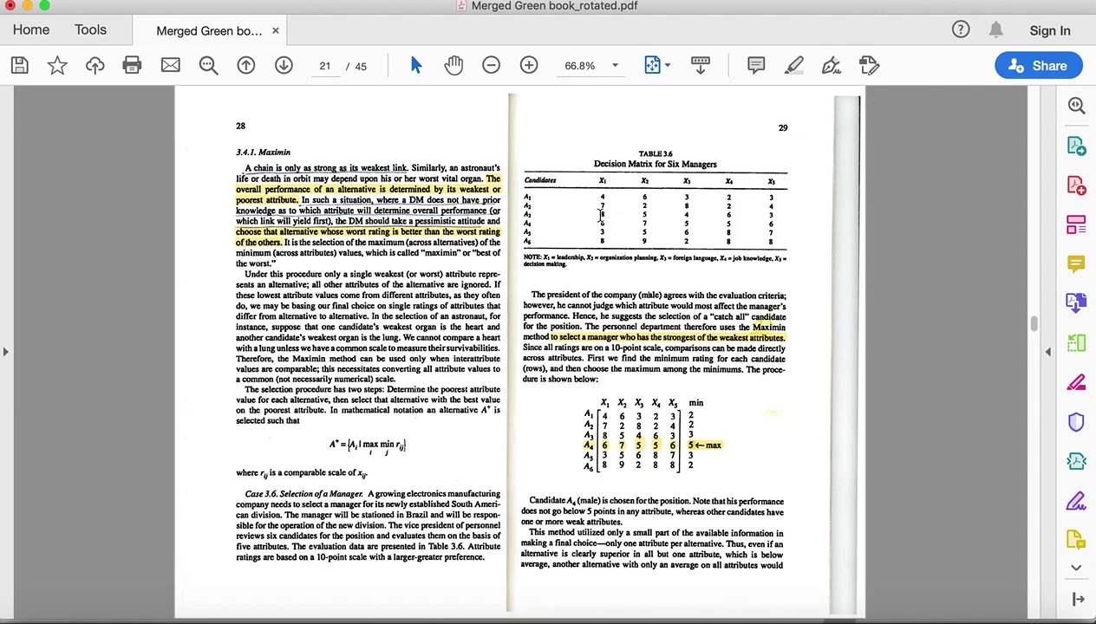
{"action": "left_click_drag", "start_coordinate": [600, 199], "coordinate": [778, 234]}
{"action": "left_click", "coordinate": [757, 232]}
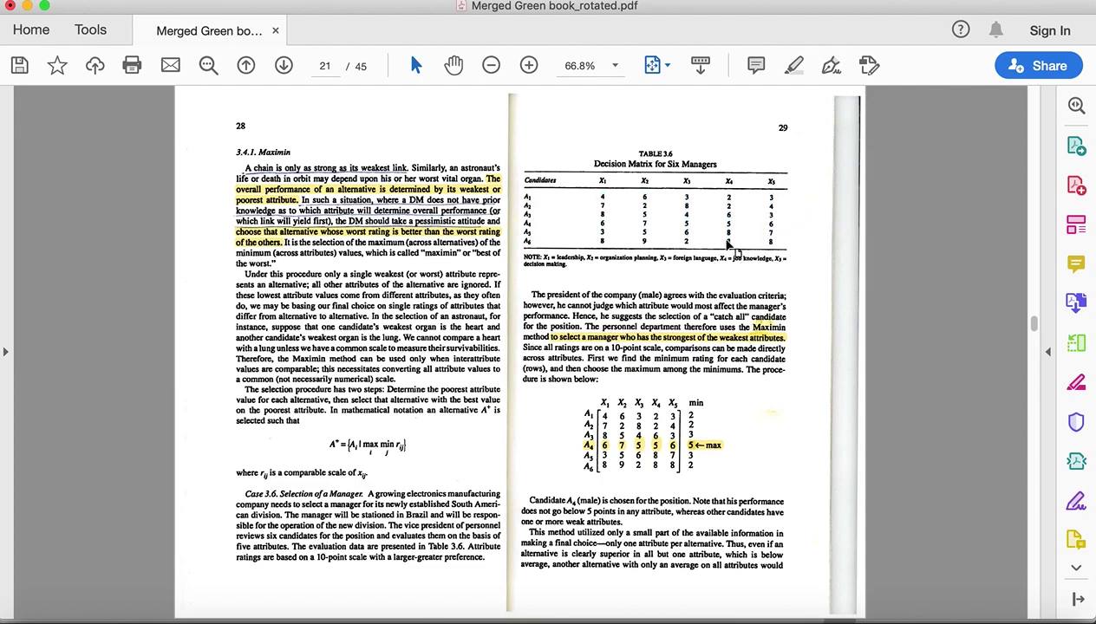
- Examine the Maximin matrix on book page 29, comparing the candidates' ratings with the min column
{"action": "left_click_drag", "start_coordinate": [600, 418], "coordinate": [672, 466]}
{"action": "left_click", "coordinate": [663, 465]}
{"action": "left_click", "coordinate": [666, 472]}
{"action": "left_click_drag", "start_coordinate": [652, 411], "coordinate": [646, 414]}
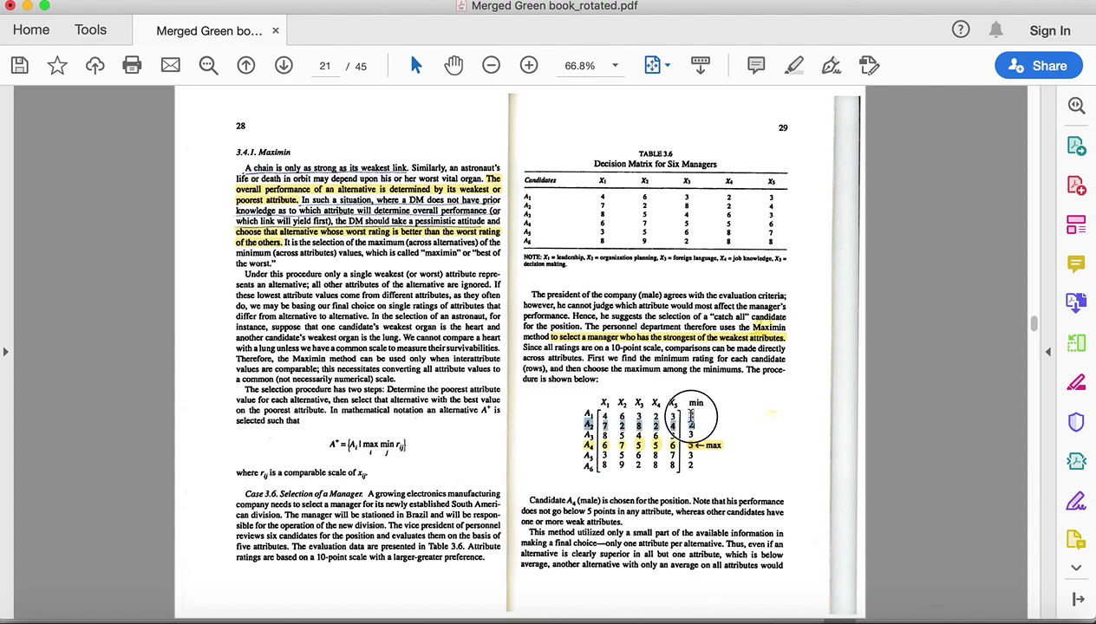
{"action": "left_click", "coordinate": [590, 442]}
{"action": "left_click", "coordinate": [566, 426]}
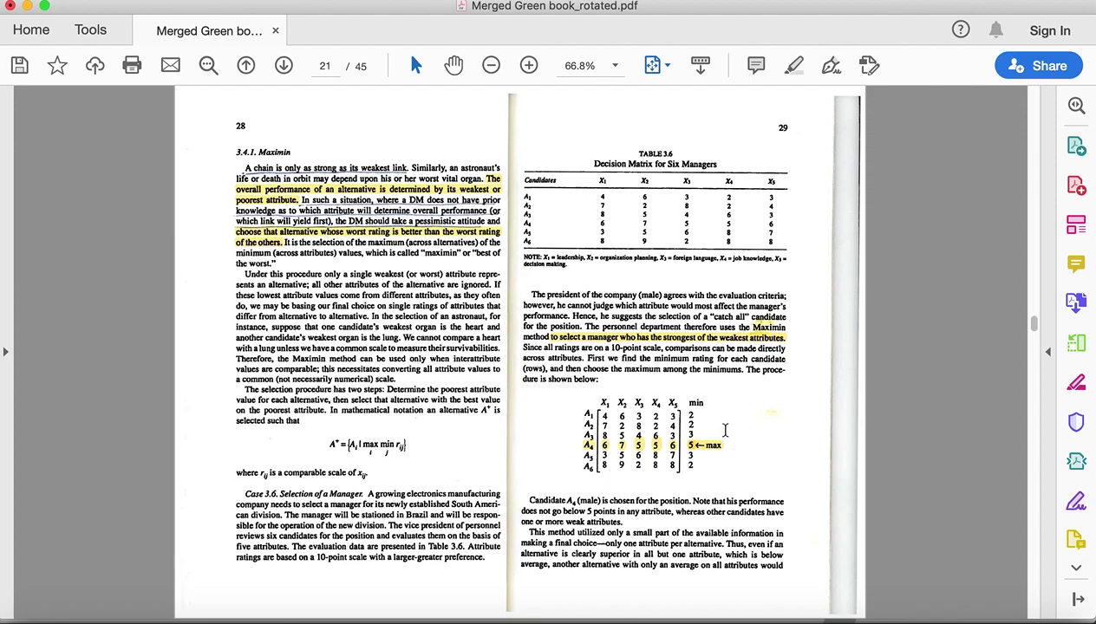
- Go to the Maximax example on book page 31 and compare the candidates' ratings with the max column
{"action": "scroll", "coordinate": [431, 382], "scroll_direction": "down", "scroll_amount": 1}
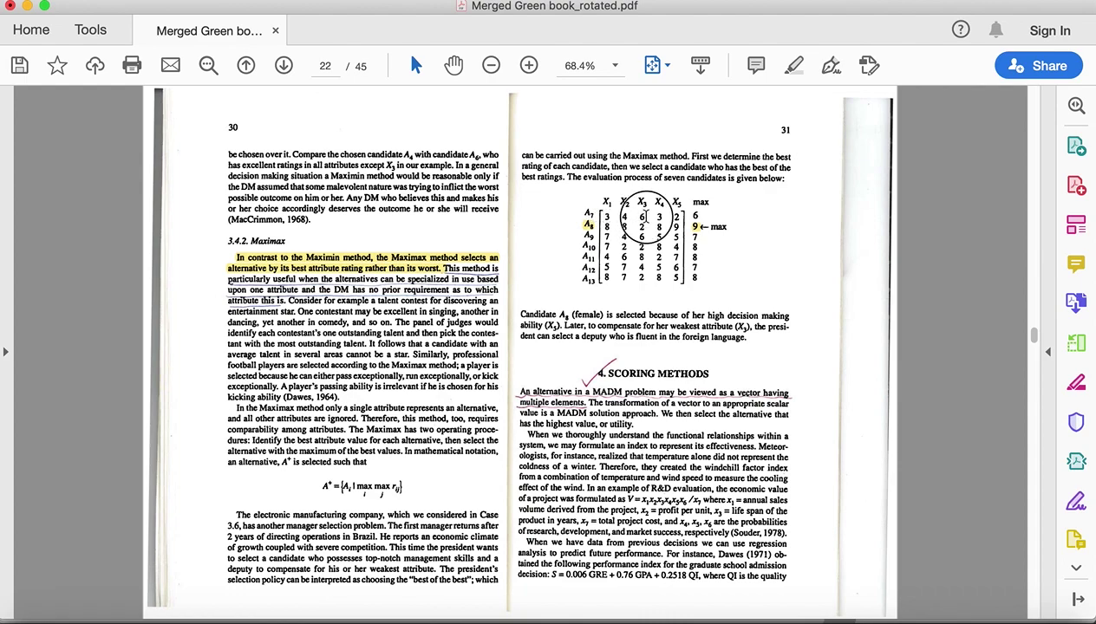
{"action": "double_click", "coordinate": [642, 216]}
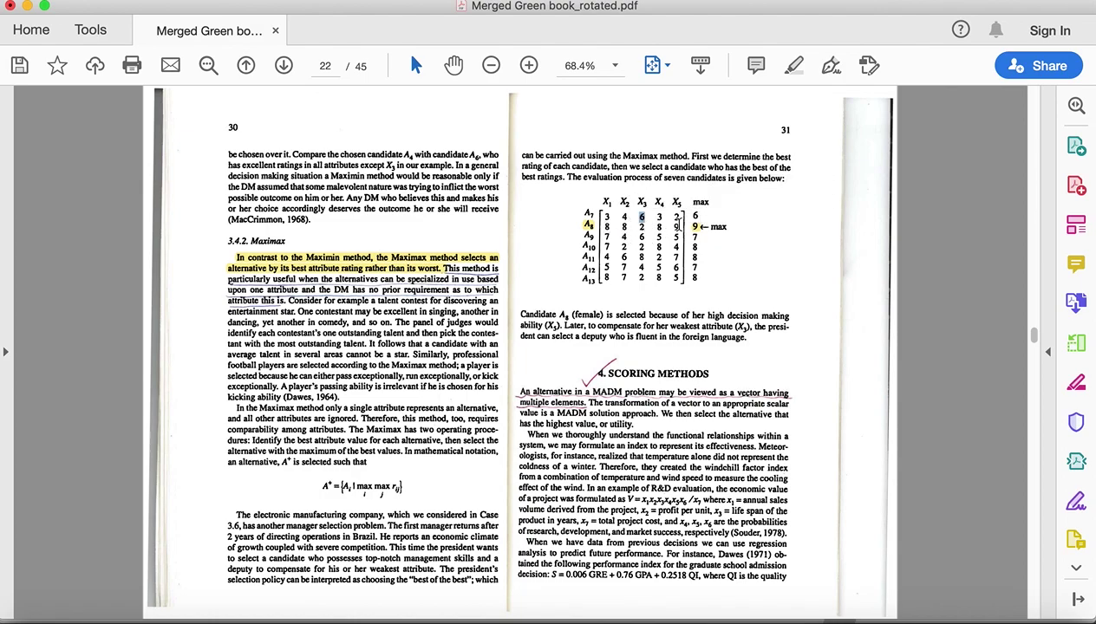
{"action": "left_click_drag", "start_coordinate": [727, 227], "coordinate": [700, 227]}
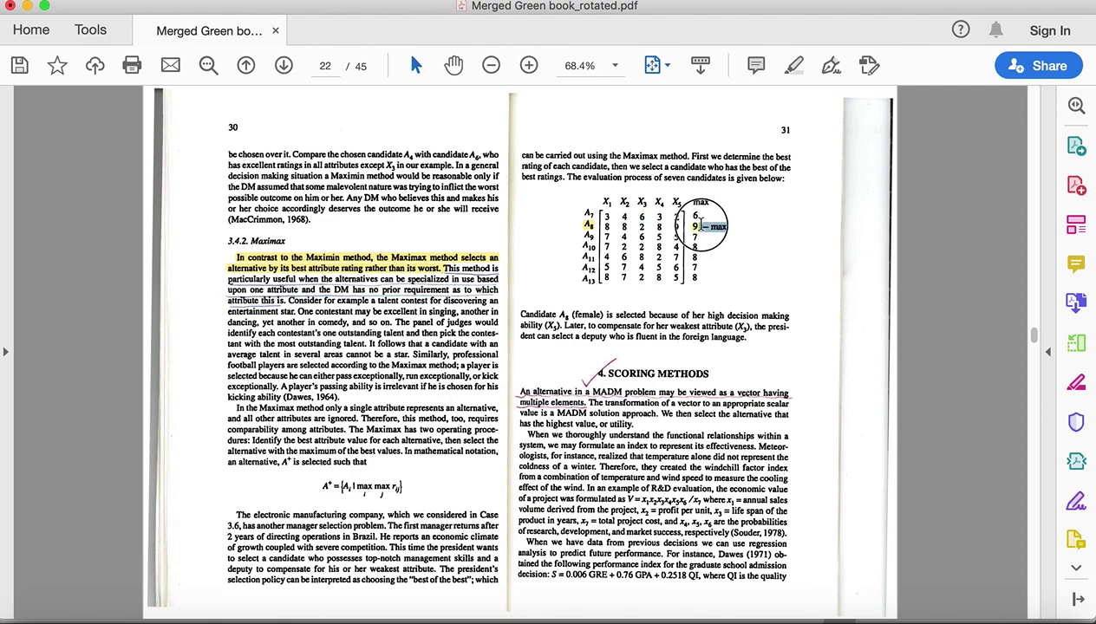
{"action": "left_click", "coordinate": [706, 242]}
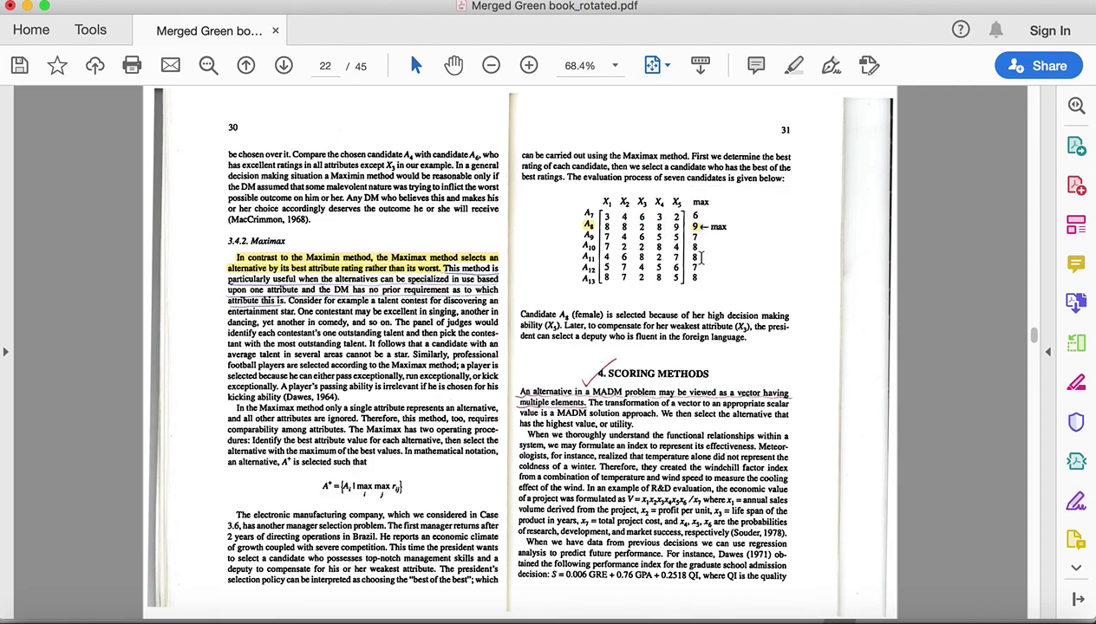
- Highlight the whole A8 row of the Maximax matrix on book page 31, including its max entry
{"action": "left_click_drag", "start_coordinate": [702, 228], "coordinate": [692, 227]}
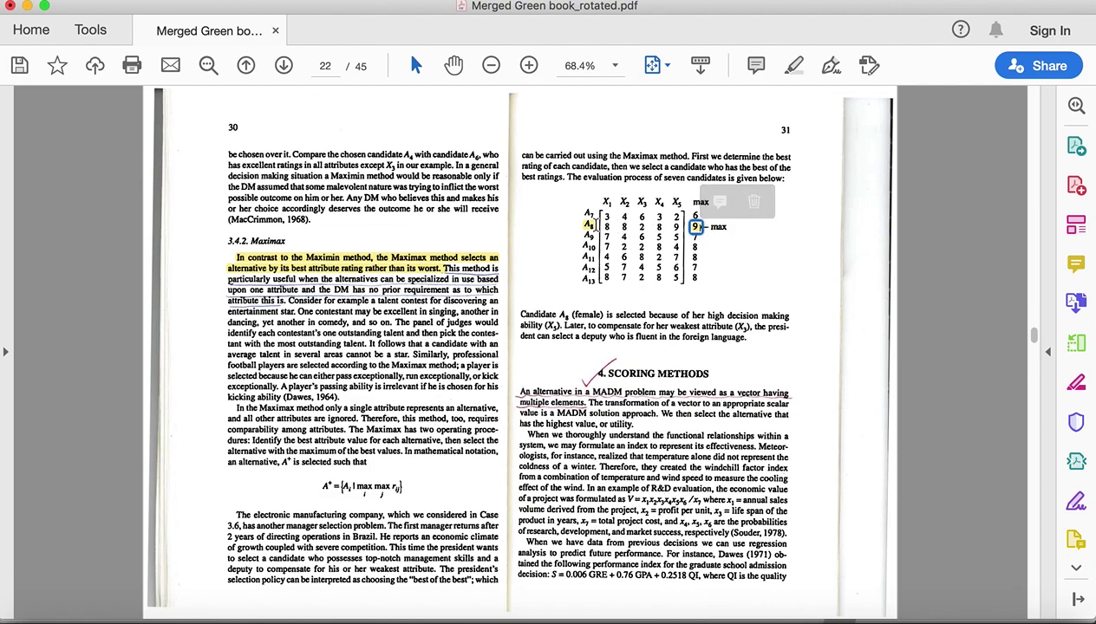
{"action": "left_click_drag", "start_coordinate": [721, 226], "coordinate": [590, 223]}
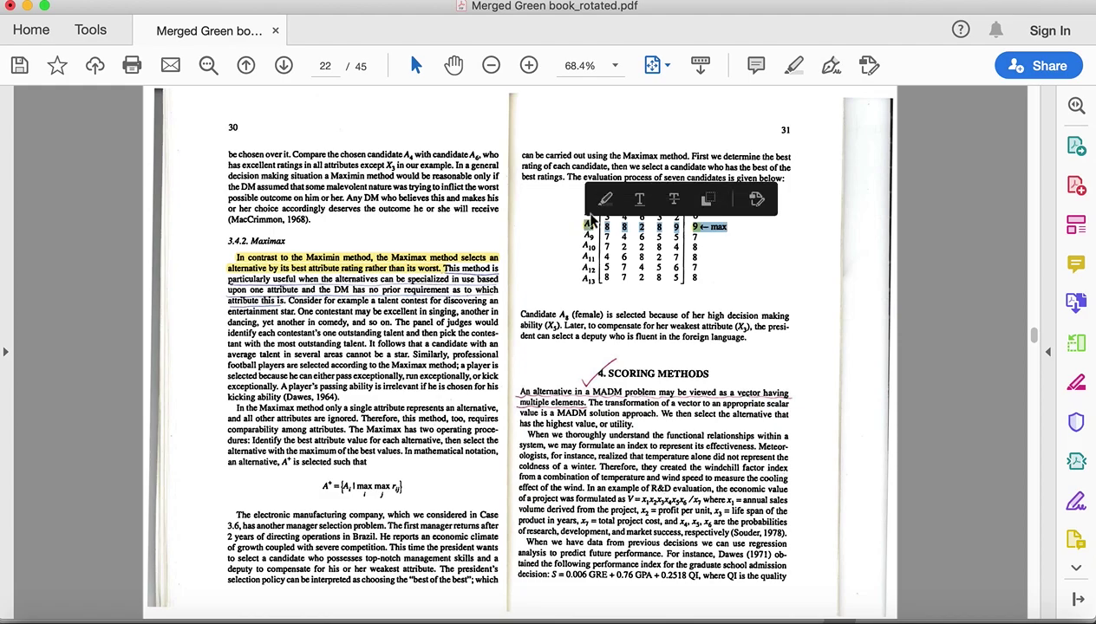
{"action": "left_click", "coordinate": [605, 198]}
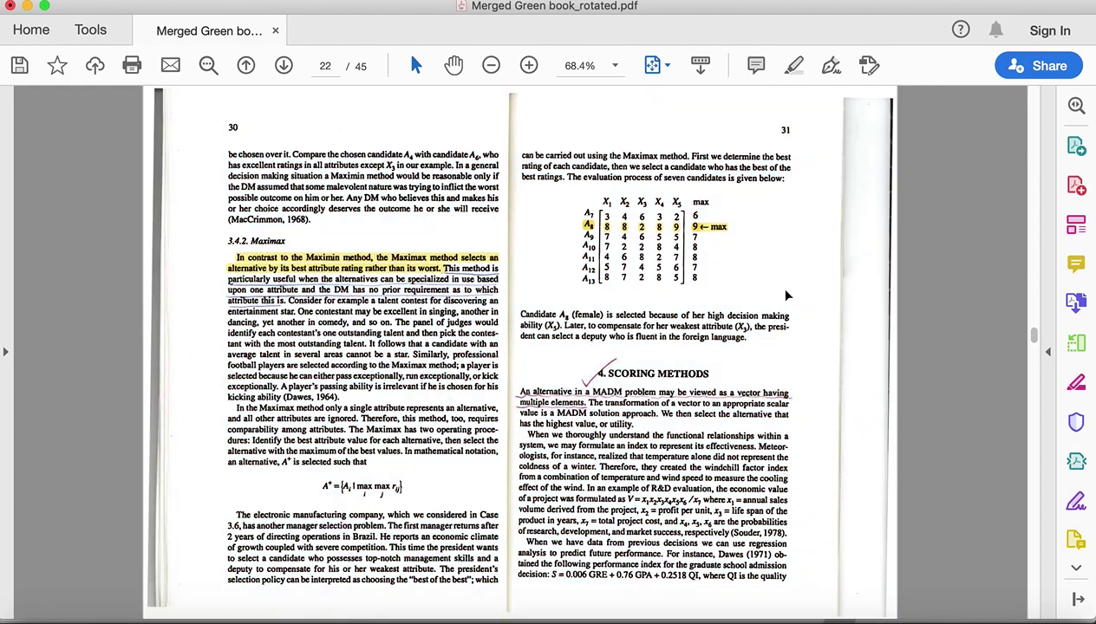
- Switch to the MCDM workbook in Excel and compare the raw house data with the linear-normalized matrix on the Maximin sheet
{"action": "left_click", "coordinate": [607, 617]}
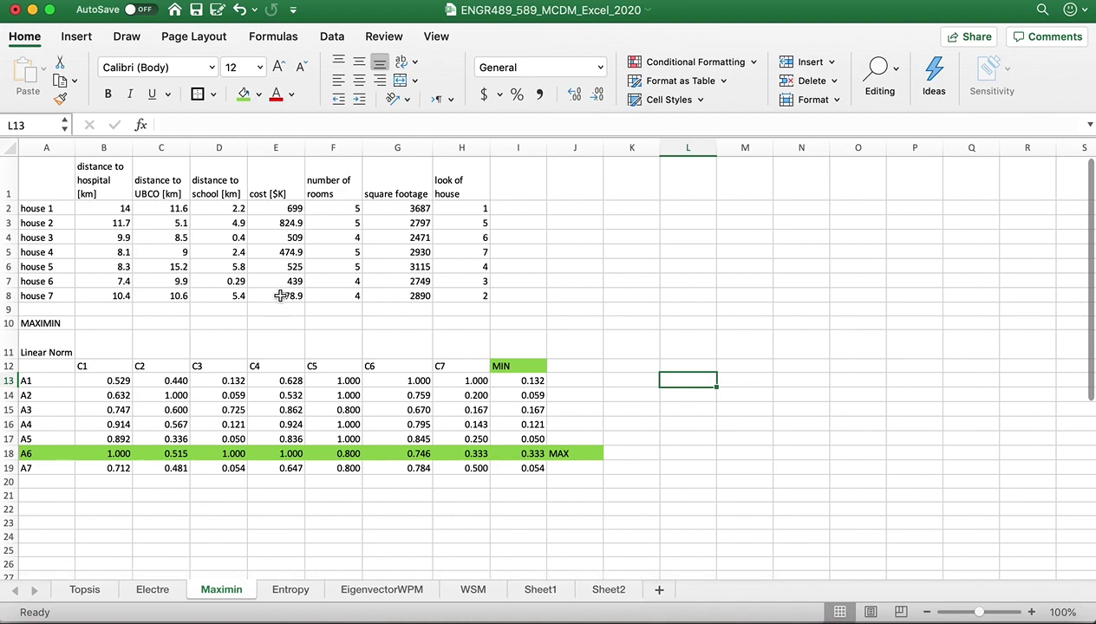
{"action": "left_click", "coordinate": [243, 404]}
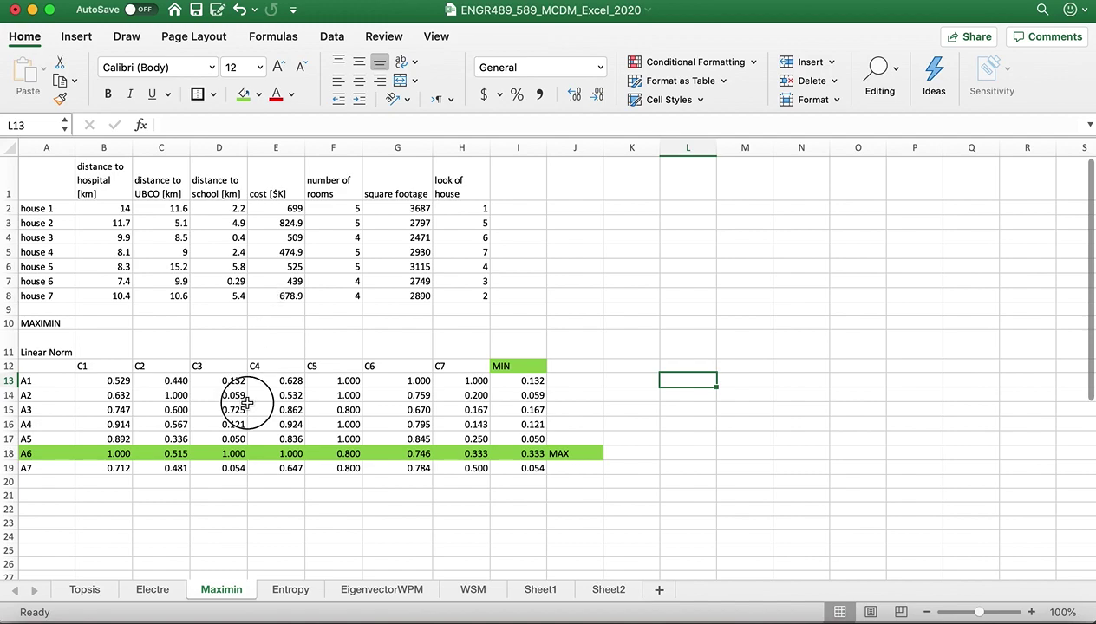
{"action": "left_click_drag", "start_coordinate": [95, 209], "coordinate": [464, 296]}
{"action": "left_click", "coordinate": [139, 379]}
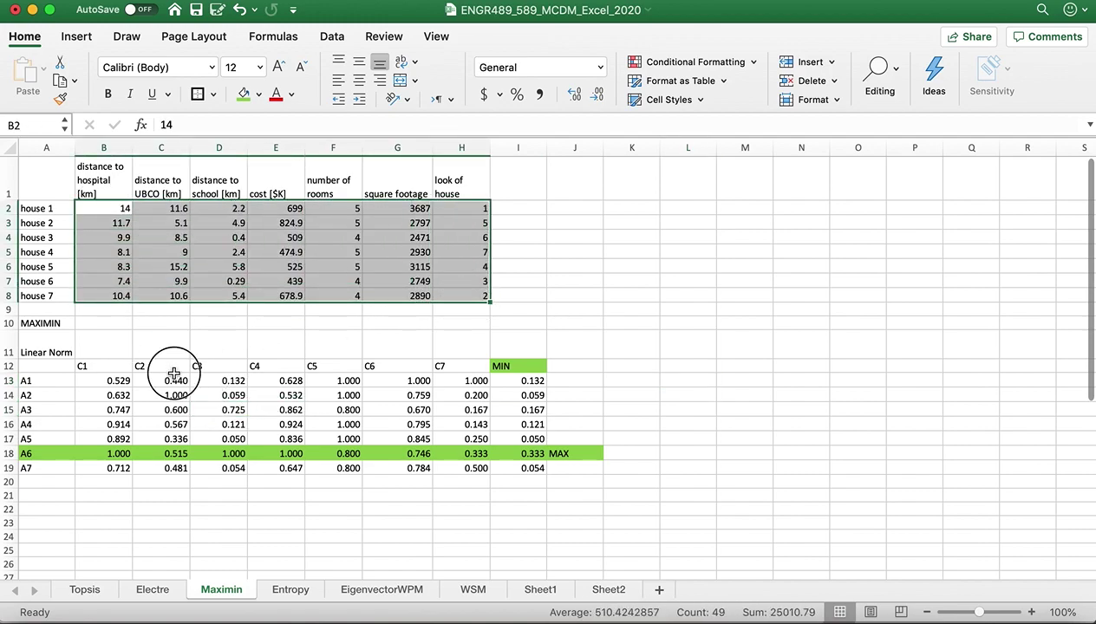
{"action": "left_click_drag", "start_coordinate": [109, 381], "coordinate": [474, 471]}
{"action": "left_click", "coordinate": [57, 351]}
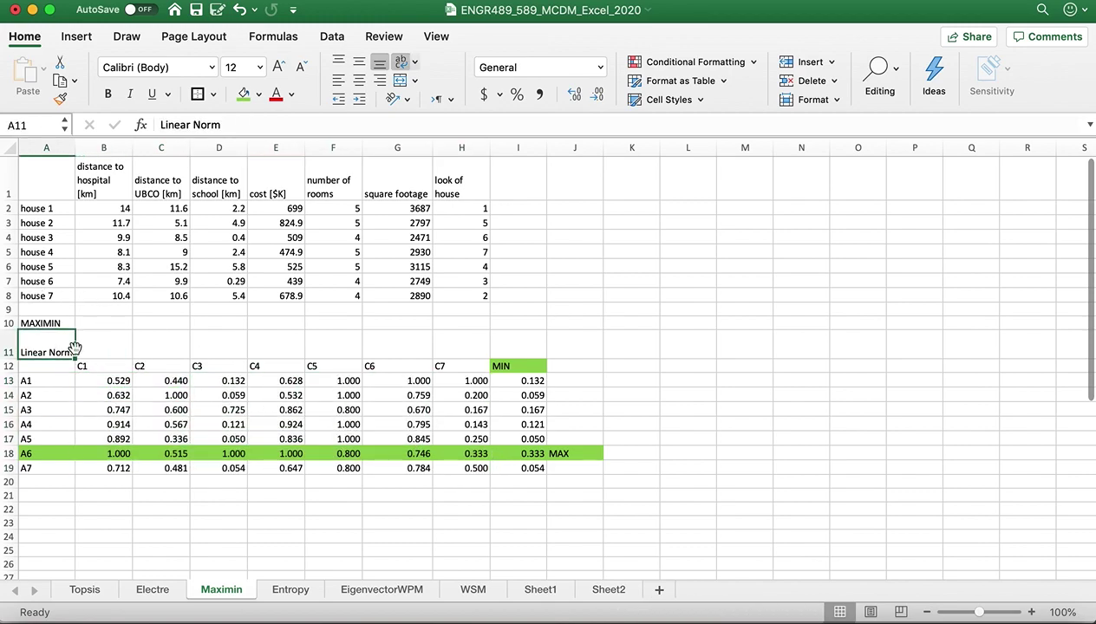
{"action": "left_click_drag", "start_coordinate": [112, 379], "coordinate": [477, 479]}
{"action": "left_click", "coordinate": [468, 494]}
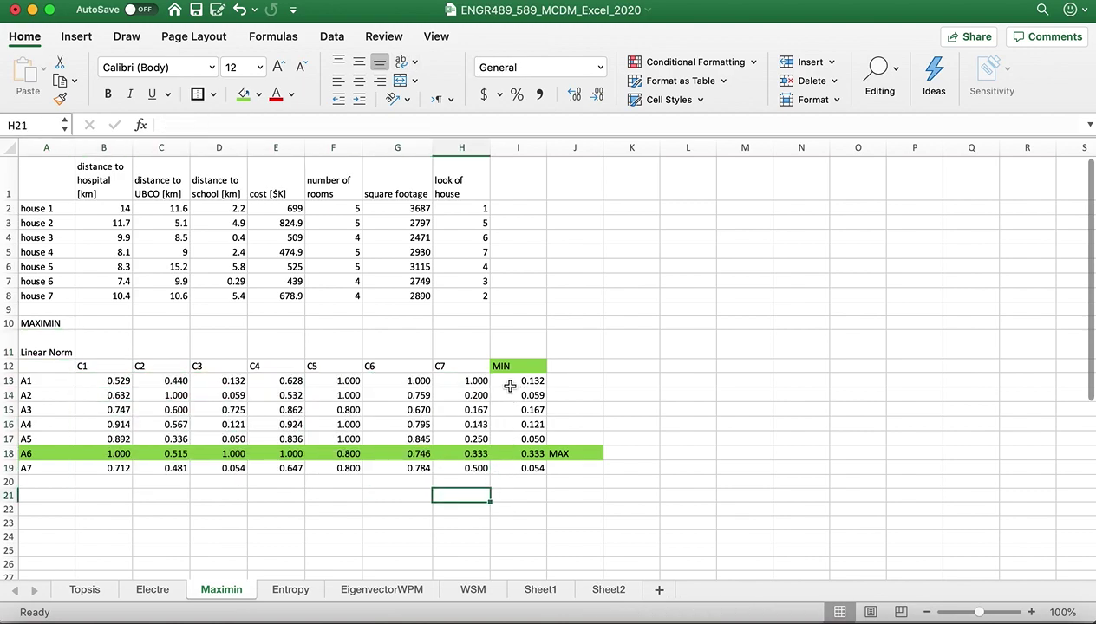
- Inspect the formula behind A1's entry in the MIN column, leaving it unedited
{"action": "left_click", "coordinate": [533, 382]}
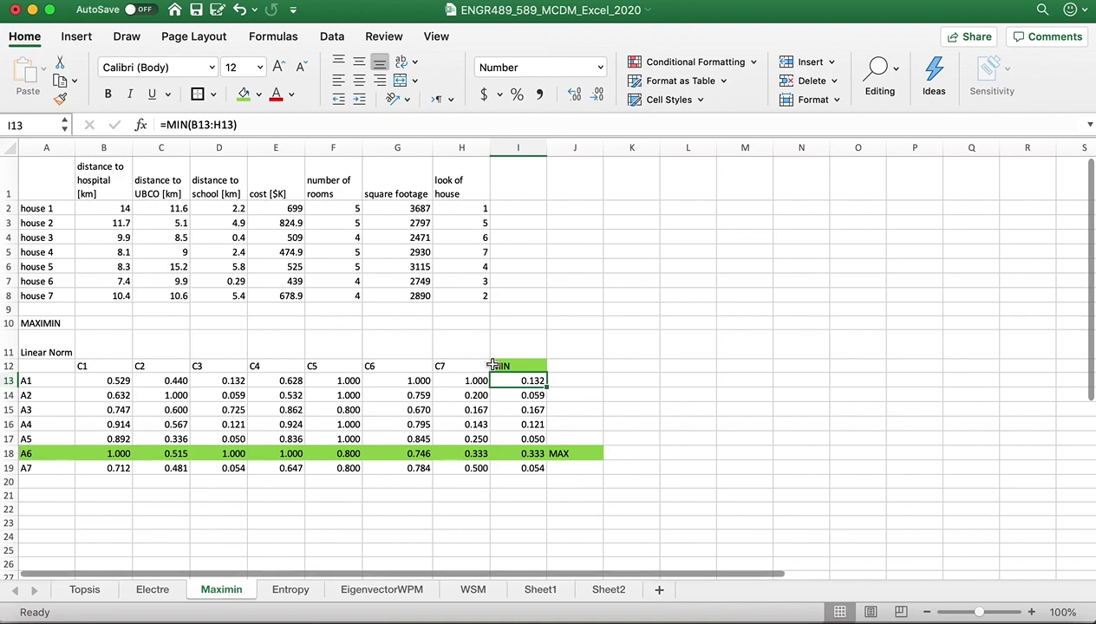
{"action": "left_click", "coordinate": [252, 126]}
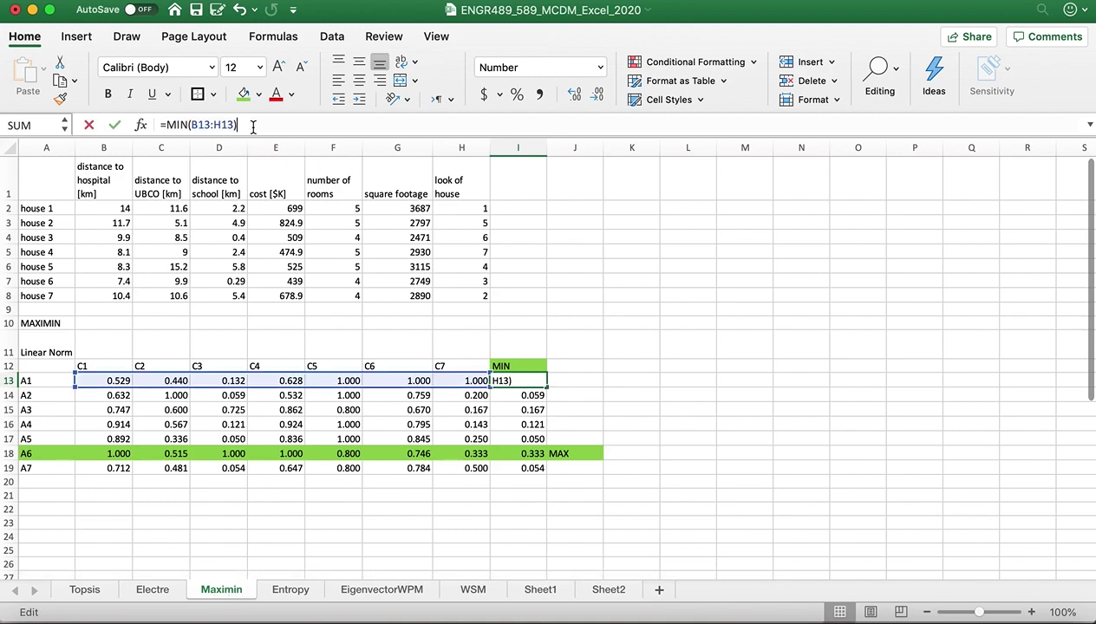
{"action": "left_click", "coordinate": [89, 126]}
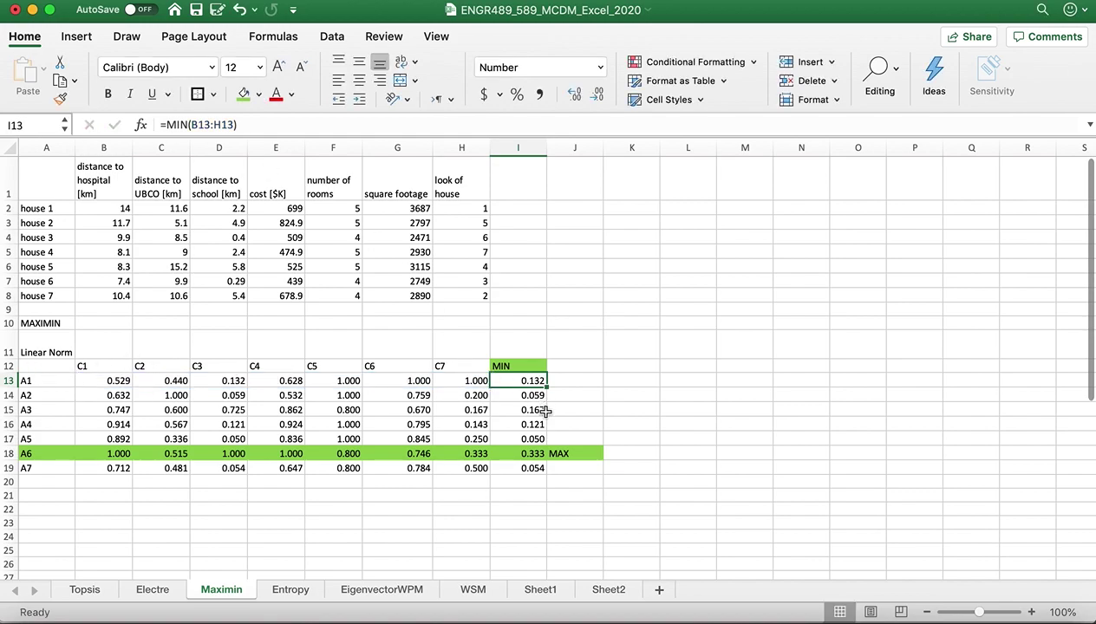
- Examine the MIN column values and the highlighted A6 row marked MAX in the Maximin matrix
{"action": "left_click", "coordinate": [522, 367]}
{"action": "left_click_drag", "start_coordinate": [527, 376], "coordinate": [521, 470]}
{"action": "left_click", "coordinate": [574, 456]}
{"action": "left_click", "coordinate": [539, 454]}
{"action": "left_click_drag", "start_coordinate": [576, 453], "coordinate": [233, 424]}
{"action": "left_click_drag", "start_coordinate": [35, 434], "coordinate": [39, 447]}
{"action": "left_click", "coordinate": [39, 451]}
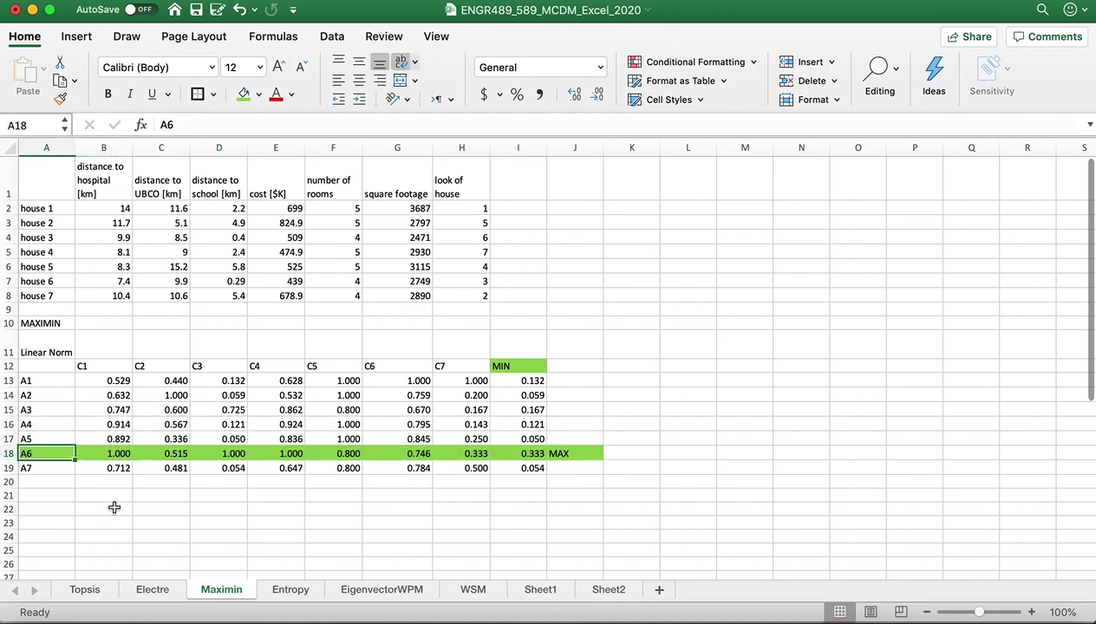
{"action": "left_click", "coordinate": [635, 237]}
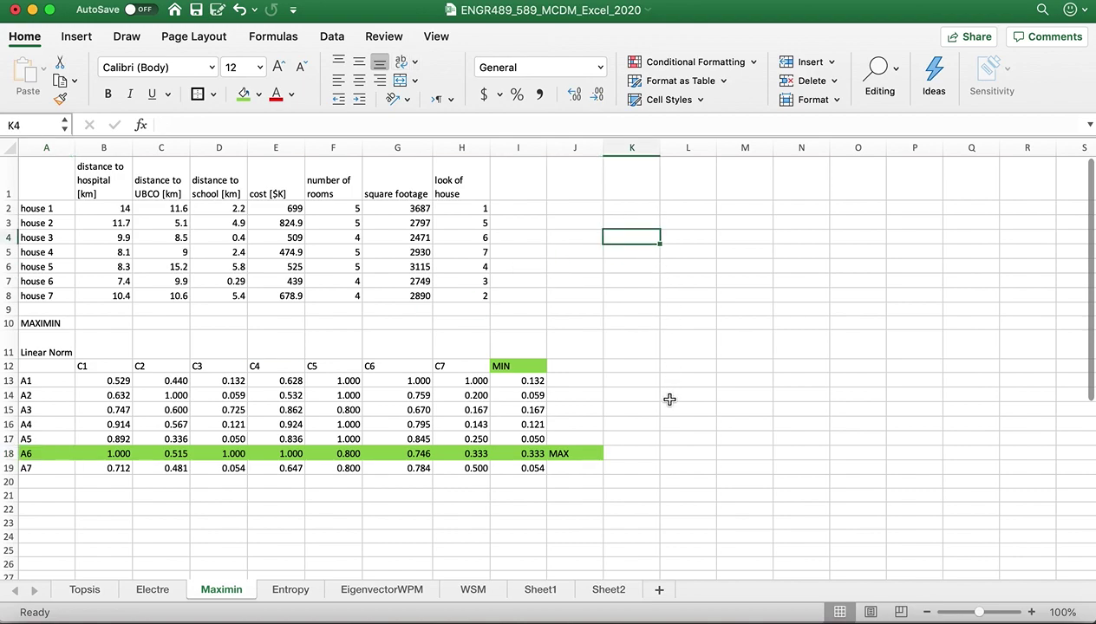
- Open the Entropy sheet and look through its house data, transformed attributes, normalization table and formula pictures
{"action": "left_click", "coordinate": [297, 596]}
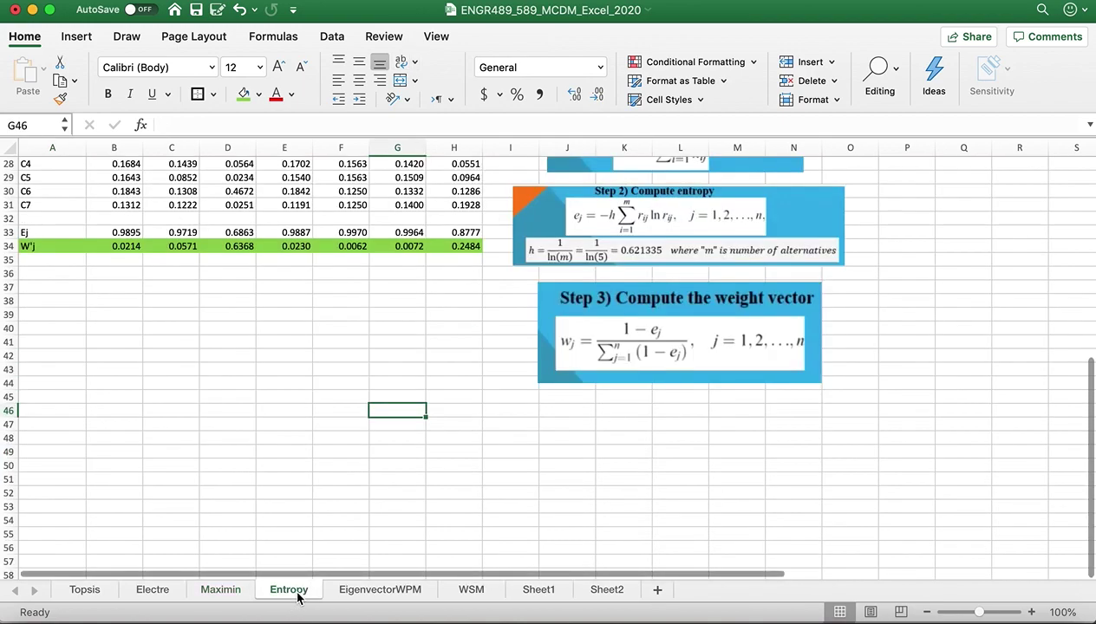
{"action": "scroll", "coordinate": [296, 387], "scroll_direction": "up", "scroll_amount": 10}
{"action": "scroll", "coordinate": [299, 383], "scroll_direction": "up", "scroll_amount": 1}
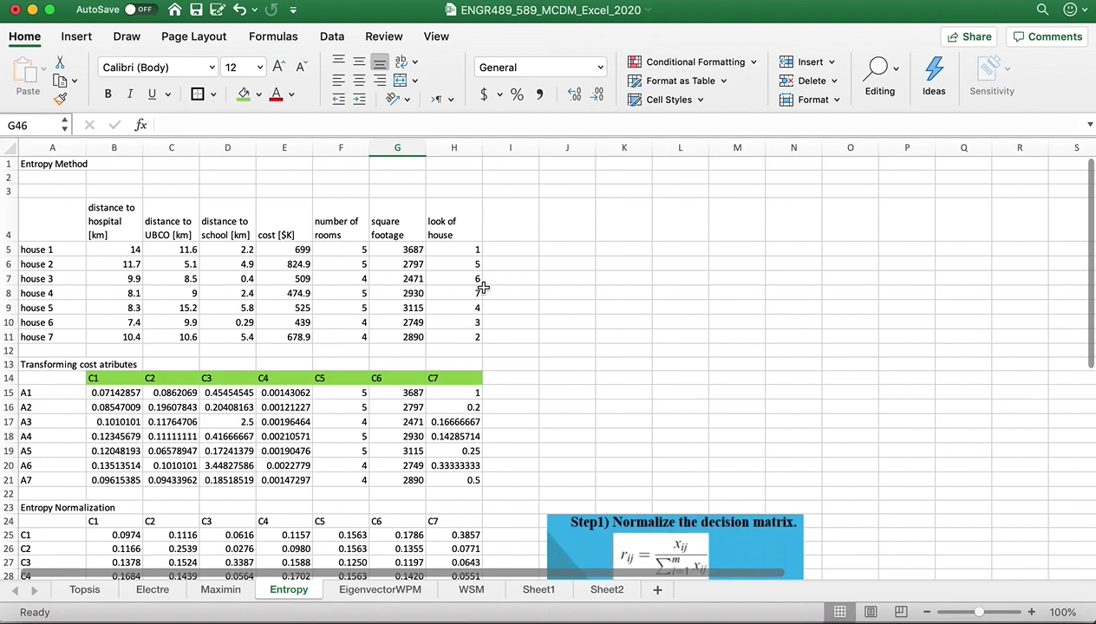
{"action": "left_click", "coordinate": [584, 307]}
{"action": "scroll", "coordinate": [572, 307], "scroll_direction": "down", "scroll_amount": 1}
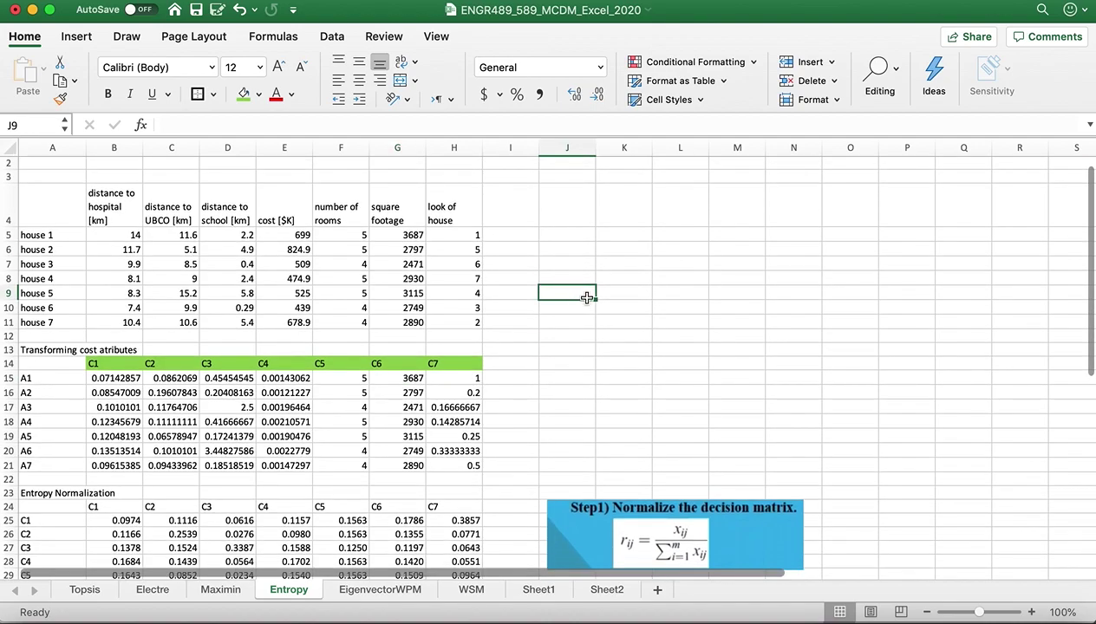
{"action": "scroll", "coordinate": [555, 294], "scroll_direction": "down", "scroll_amount": 1}
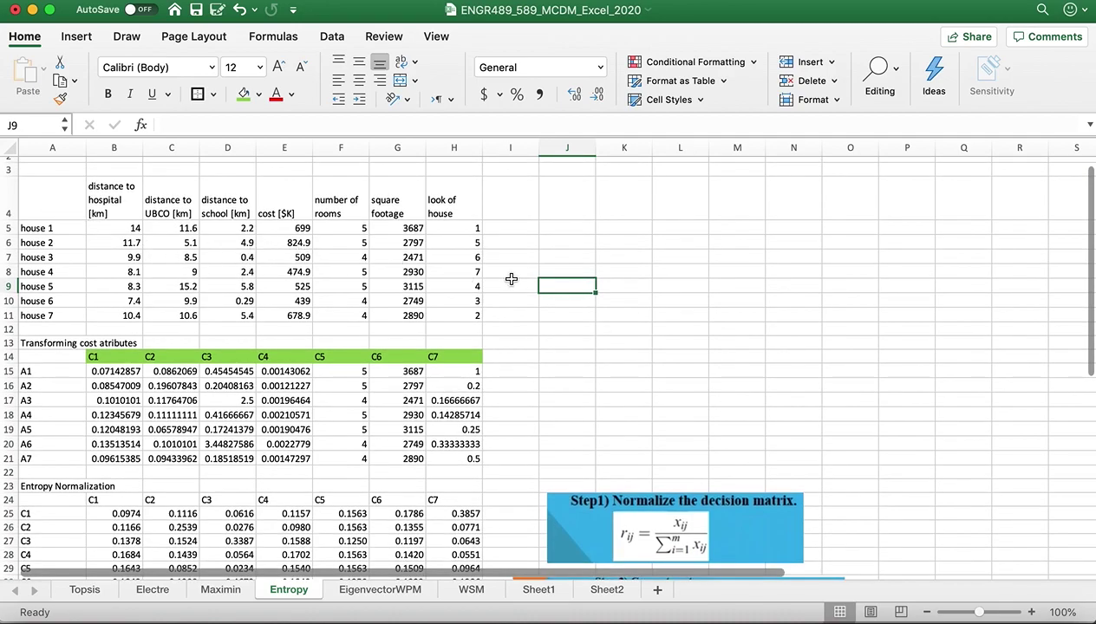
{"action": "scroll", "coordinate": [558, 269], "scroll_direction": "down", "scroll_amount": 6}
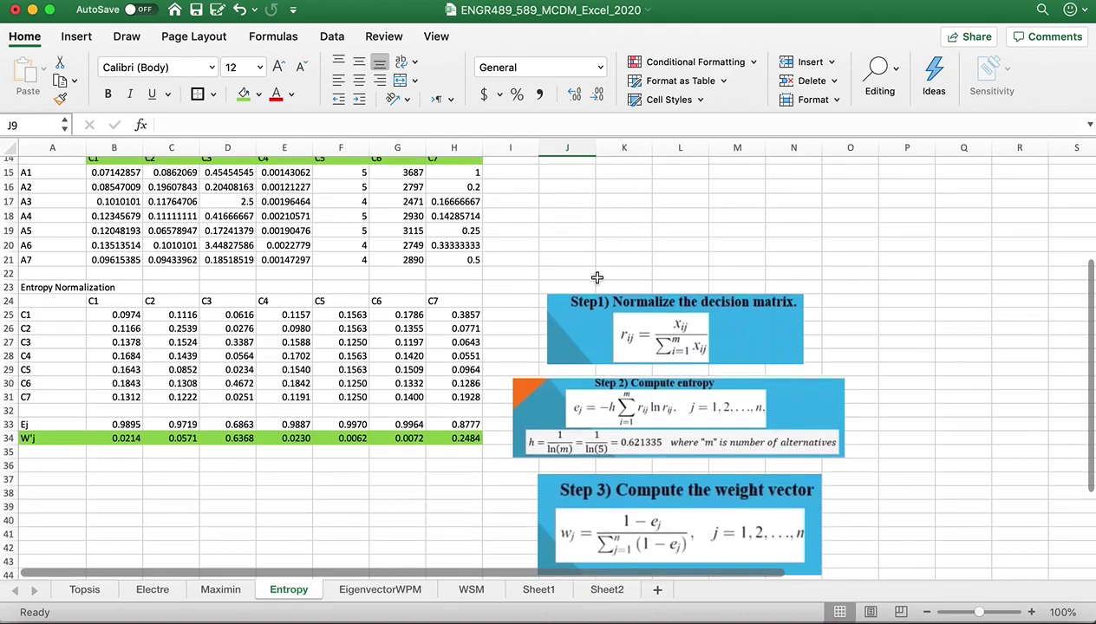
{"action": "scroll", "coordinate": [238, 338], "scroll_direction": "up", "scroll_amount": 4}
{"action": "scroll", "coordinate": [245, 338], "scroll_direction": "up", "scroll_amount": 3}
- Match the C1 to C7 headings of the cost-attribute transformation with the distance, cost and look-of-house criteria in the data table
{"action": "left_click_drag", "start_coordinate": [42, 364], "coordinate": [102, 365]}
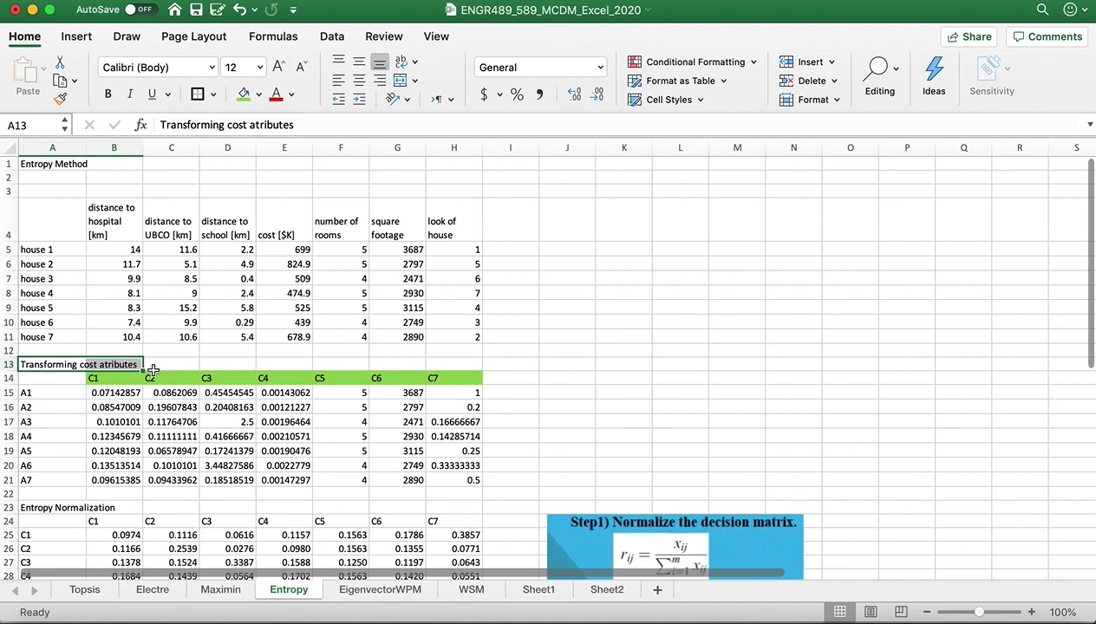
{"action": "left_click_drag", "start_coordinate": [91, 378], "coordinate": [440, 380]}
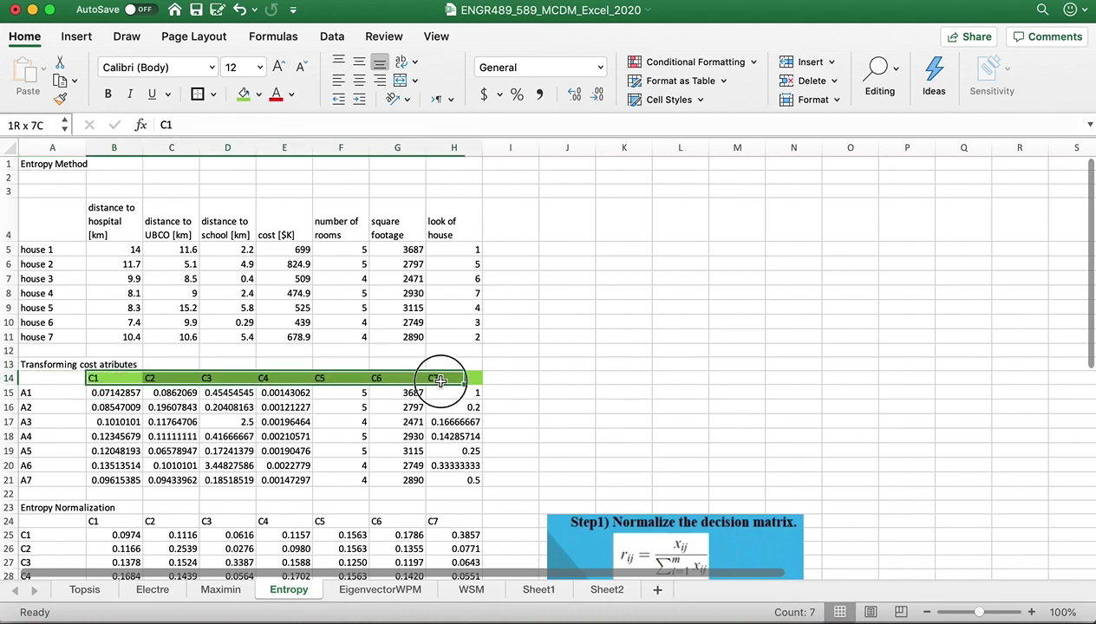
{"action": "left_click", "coordinate": [441, 380]}
{"action": "mouse_move", "coordinate": [118, 205]}
{"action": "left_mouse_down"}
{"action": "mouse_move", "coordinate": [215, 216]}
{"action": "mouse_move", "coordinate": [72, 212]}
{"action": "mouse_move", "coordinate": [124, 222]}
{"action": "left_mouse_up"}
{"action": "left_click", "coordinate": [222, 224]}
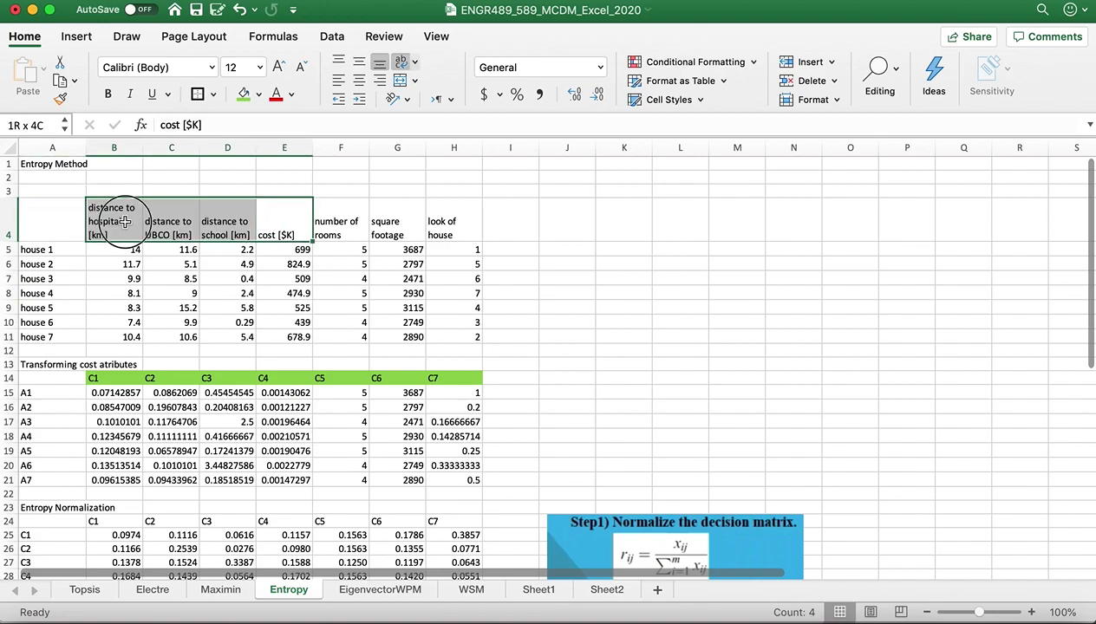
{"action": "left_click", "coordinate": [456, 224]}
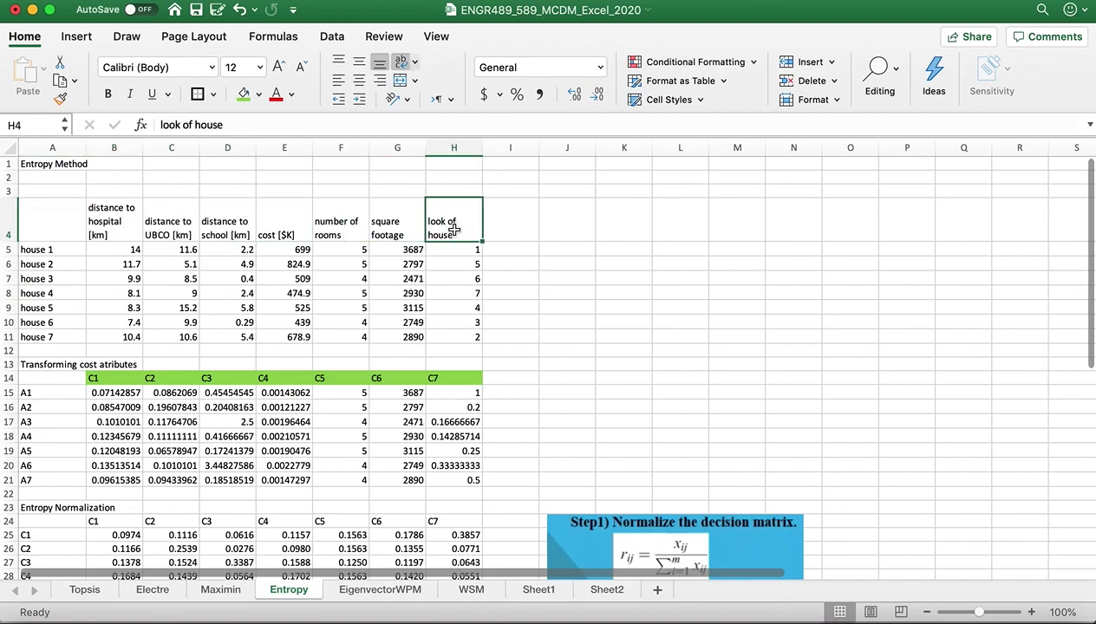
- Compare the raw values for houses 1 to 7 with the transformed values for A1 to A7
{"action": "left_click", "coordinate": [531, 306]}
{"action": "left_click_drag", "start_coordinate": [111, 250], "coordinate": [473, 336]}
{"action": "left_click", "coordinate": [230, 393]}
{"action": "left_click", "coordinate": [171, 393]}
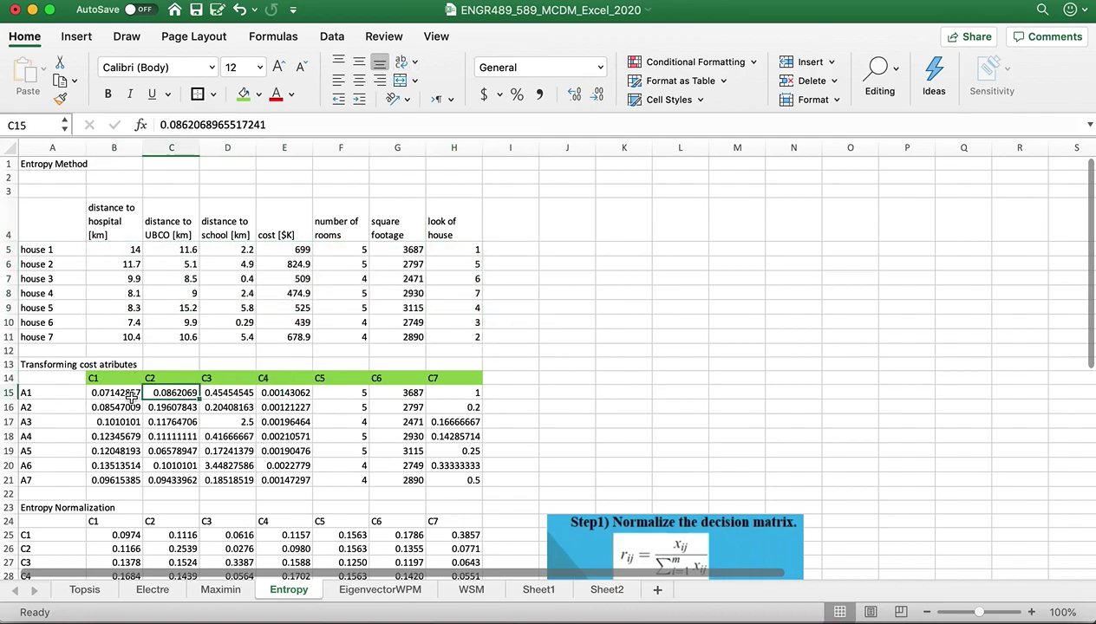
{"action": "left_click_drag", "start_coordinate": [116, 392], "coordinate": [178, 406]}
{"action": "left_click_drag", "start_coordinate": [276, 438], "coordinate": [460, 479]}
{"action": "left_click", "coordinate": [583, 419]}
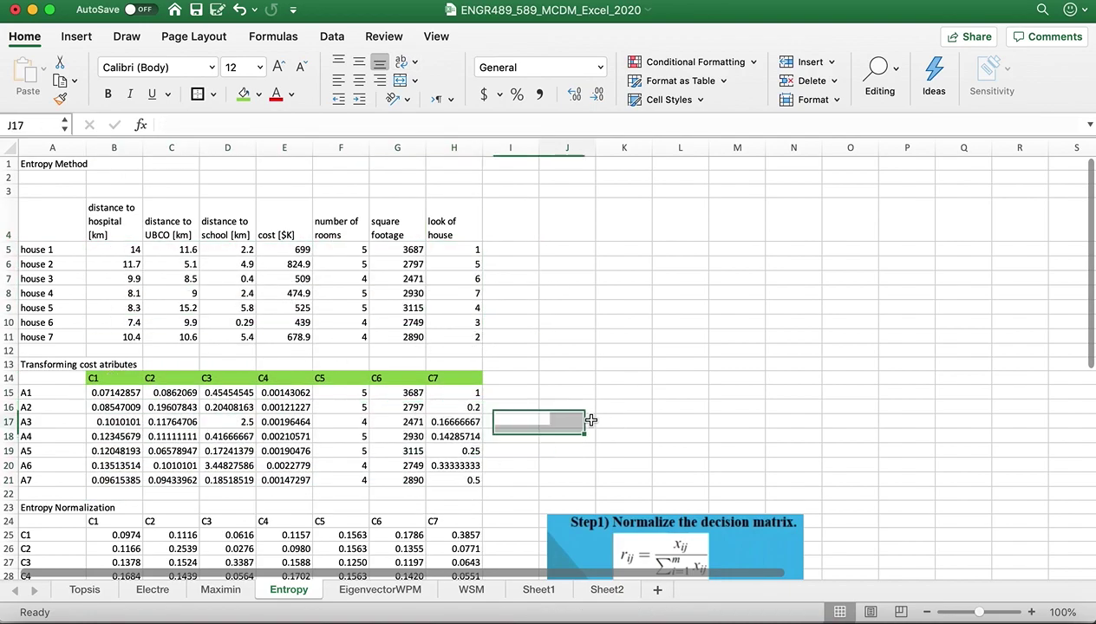
- Compare the Step 1 normalization formula picture with the formula in B25 and check the sum of the normalized C1 column
{"action": "scroll", "coordinate": [558, 372], "scroll_direction": "down", "scroll_amount": 1}
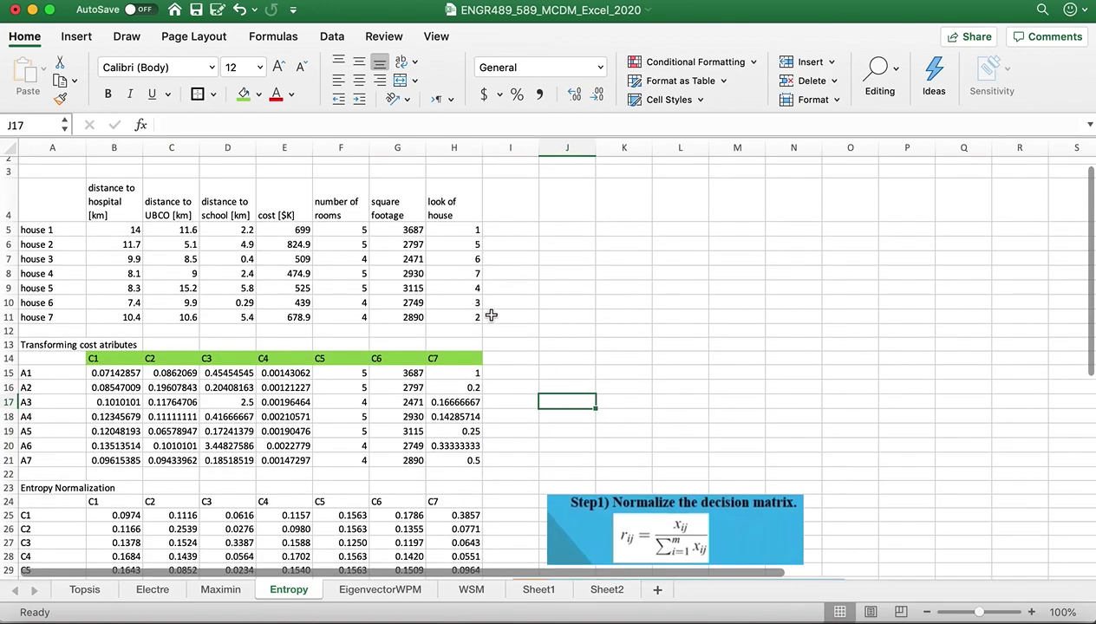
{"action": "scroll", "coordinate": [491, 316], "scroll_direction": "down", "scroll_amount": 5}
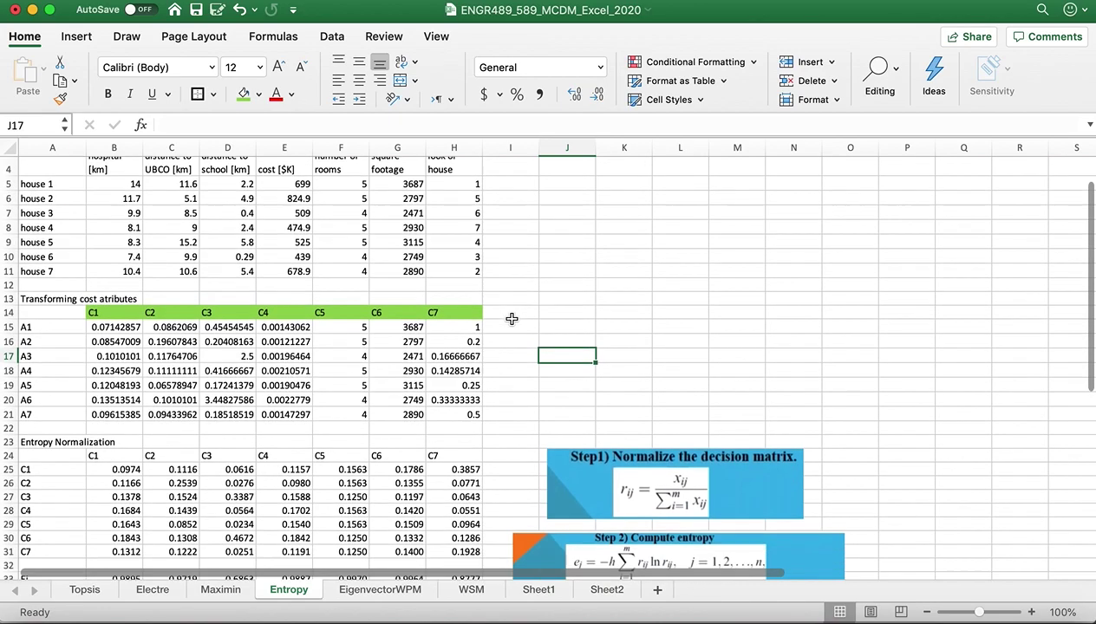
{"action": "left_click", "coordinate": [515, 347]}
{"action": "left_click", "coordinate": [664, 391]}
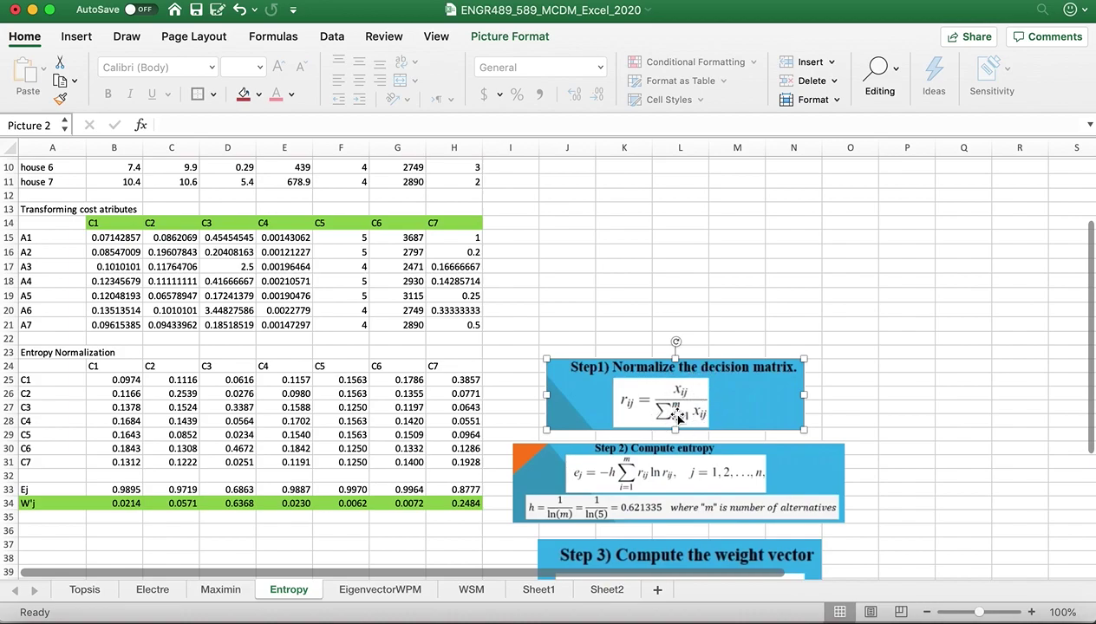
{"action": "left_click", "coordinate": [121, 392]}
{"action": "left_click", "coordinate": [124, 381]}
{"action": "left_click", "coordinate": [269, 123]}
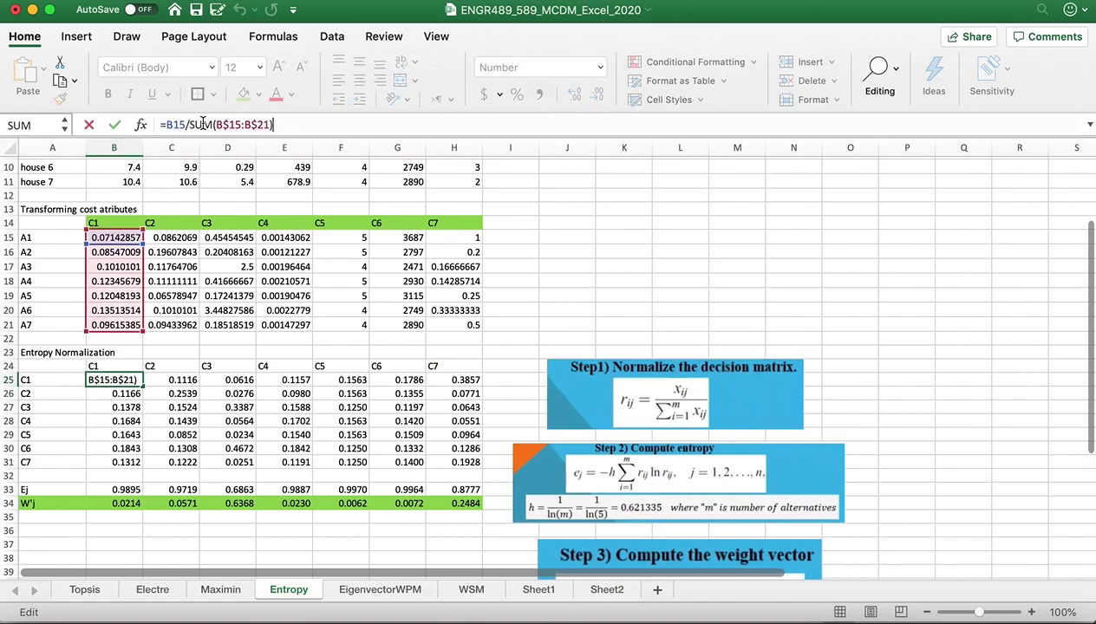
{"action": "left_click_drag", "start_coordinate": [189, 129], "coordinate": [283, 125]}
{"action": "left_click", "coordinate": [283, 125]}
{"action": "left_click", "coordinate": [89, 125]}
{"action": "left_click", "coordinate": [227, 434]}
{"action": "left_click_drag", "start_coordinate": [132, 379], "coordinate": [127, 464]}
- Compare the Step 2 entropy formula picture with the Ej formula in B33, checking its LN(7) divisor and its summed terms
{"action": "scroll", "coordinate": [544, 408], "scroll_direction": "down", "scroll_amount": 1}
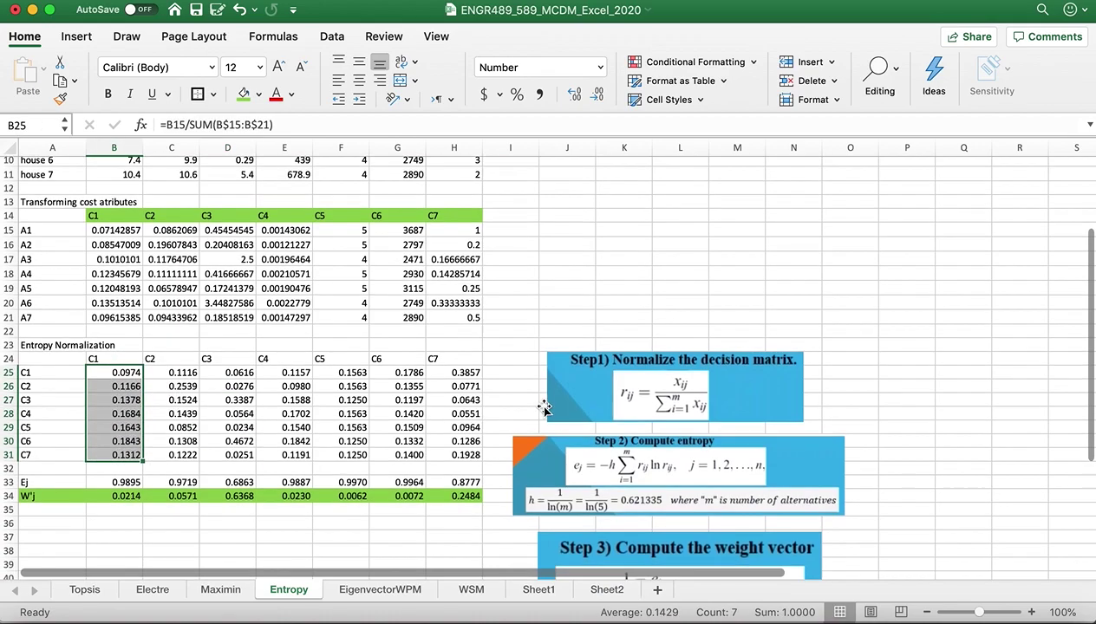
{"action": "scroll", "coordinate": [607, 416], "scroll_direction": "down", "scroll_amount": 2}
{"action": "left_click", "coordinate": [679, 406]}
{"action": "scroll", "coordinate": [685, 403], "scroll_direction": "down", "scroll_amount": 3}
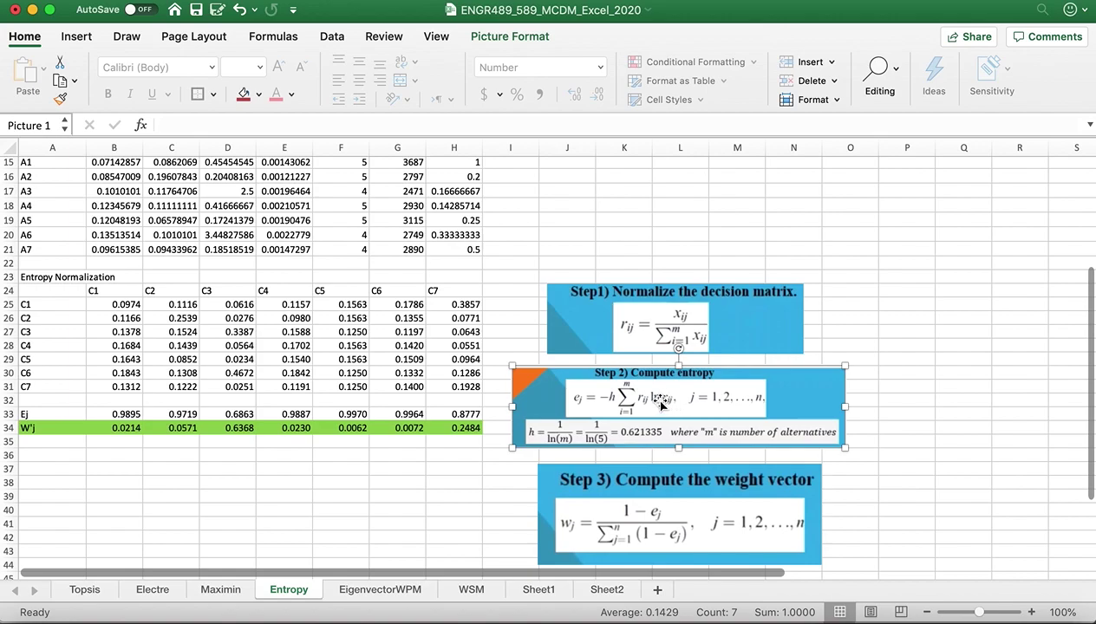
{"action": "left_click", "coordinate": [137, 326]}
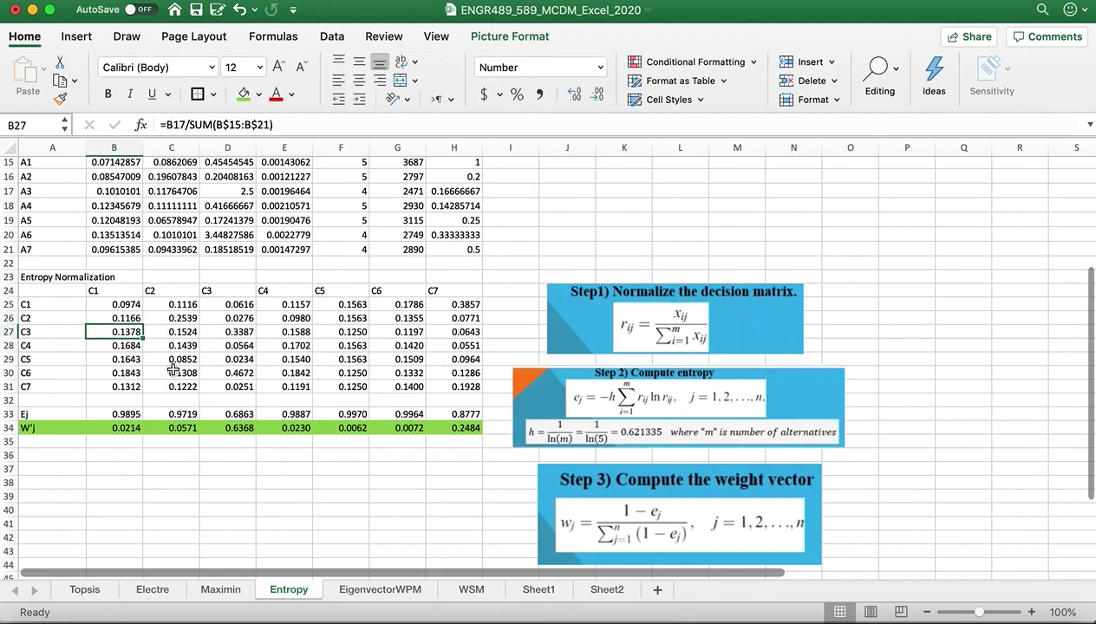
{"action": "left_click", "coordinate": [132, 413]}
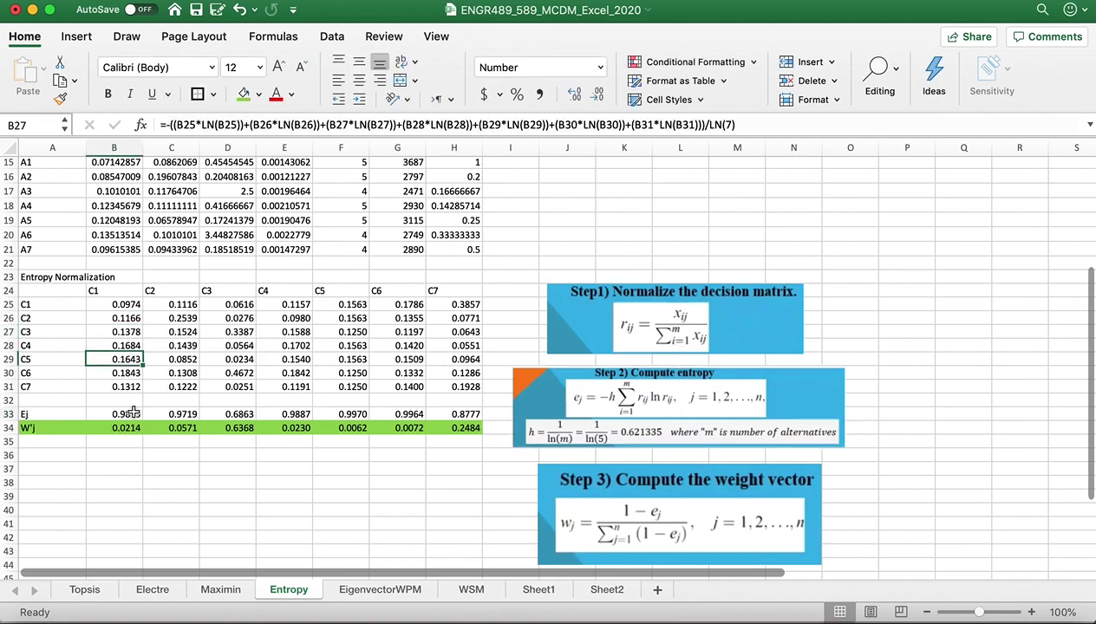
{"action": "left_click", "coordinate": [752, 124]}
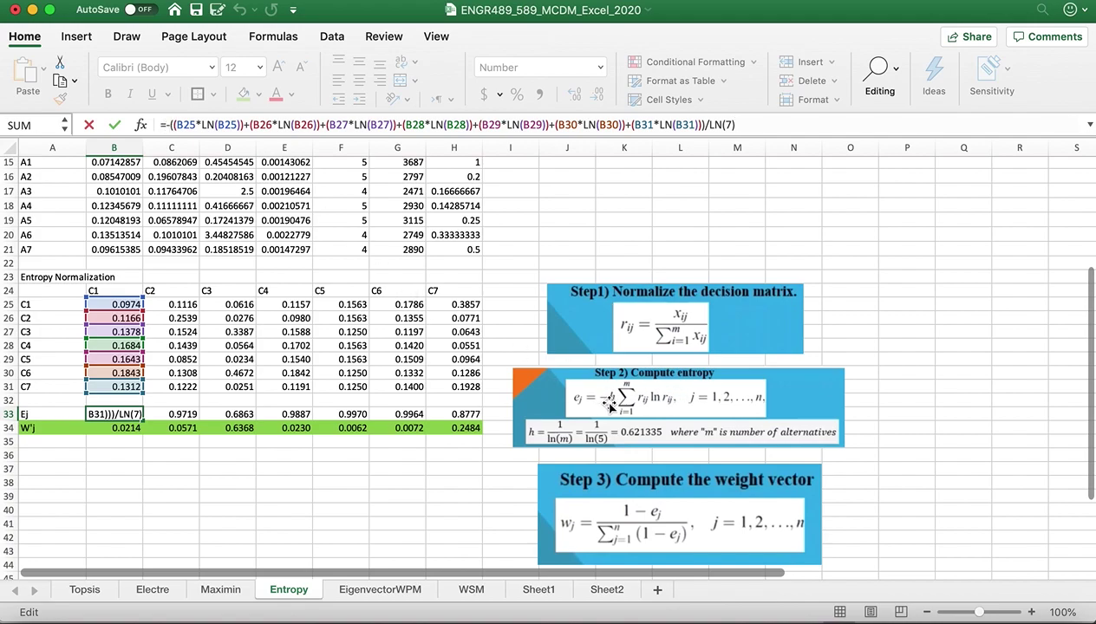
{"action": "left_click_drag", "start_coordinate": [744, 122], "coordinate": [707, 124]}
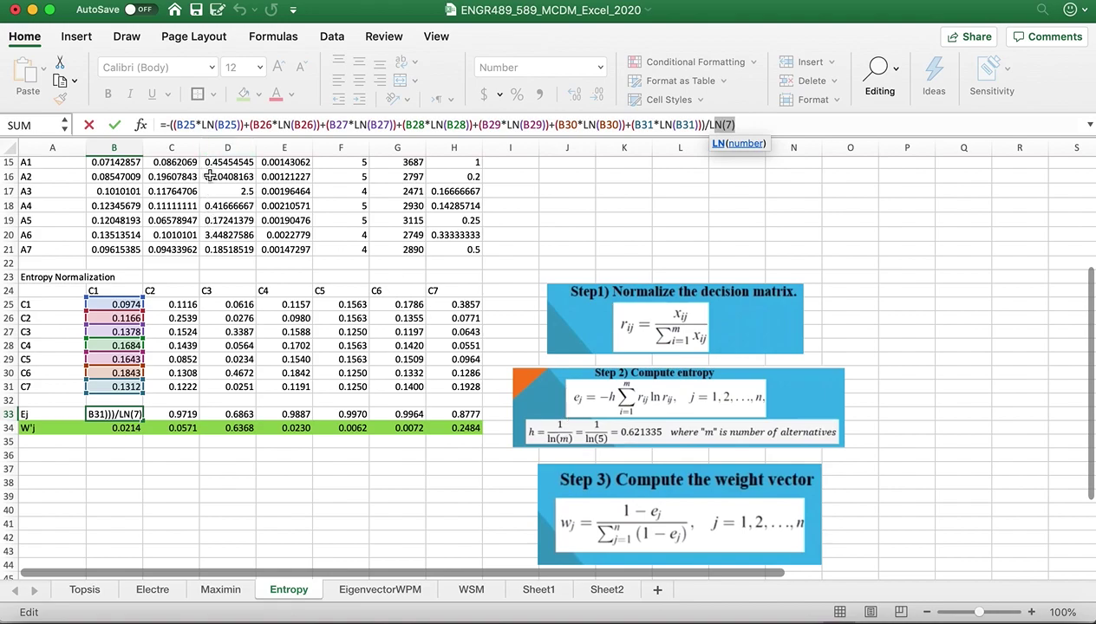
{"action": "left_click_drag", "start_coordinate": [179, 125], "coordinate": [313, 125]}
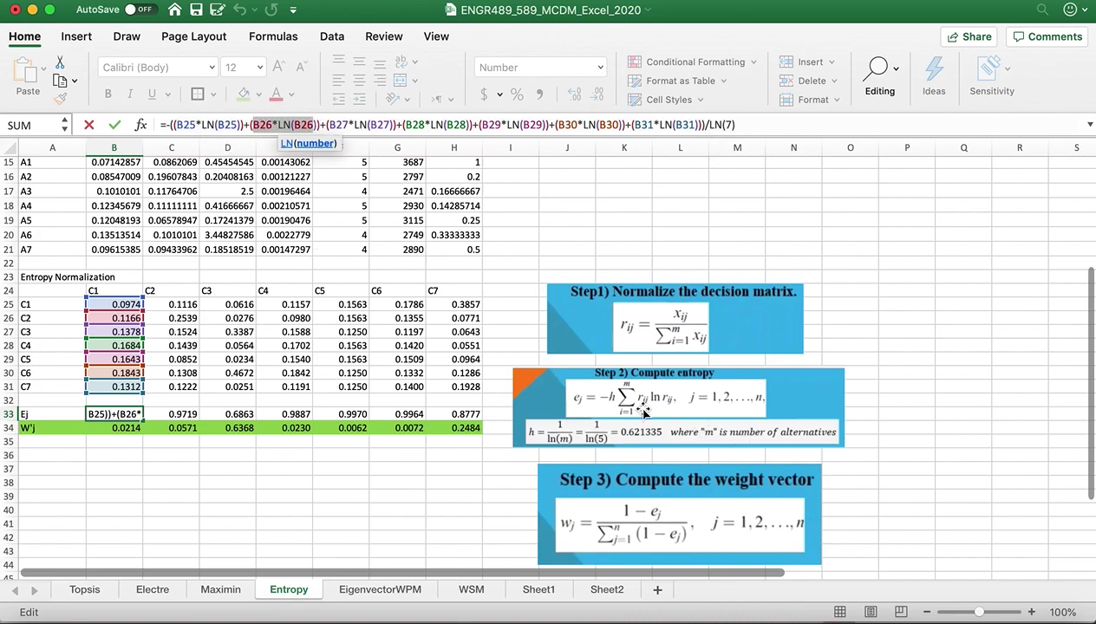
{"action": "left_click", "coordinate": [89, 125]}
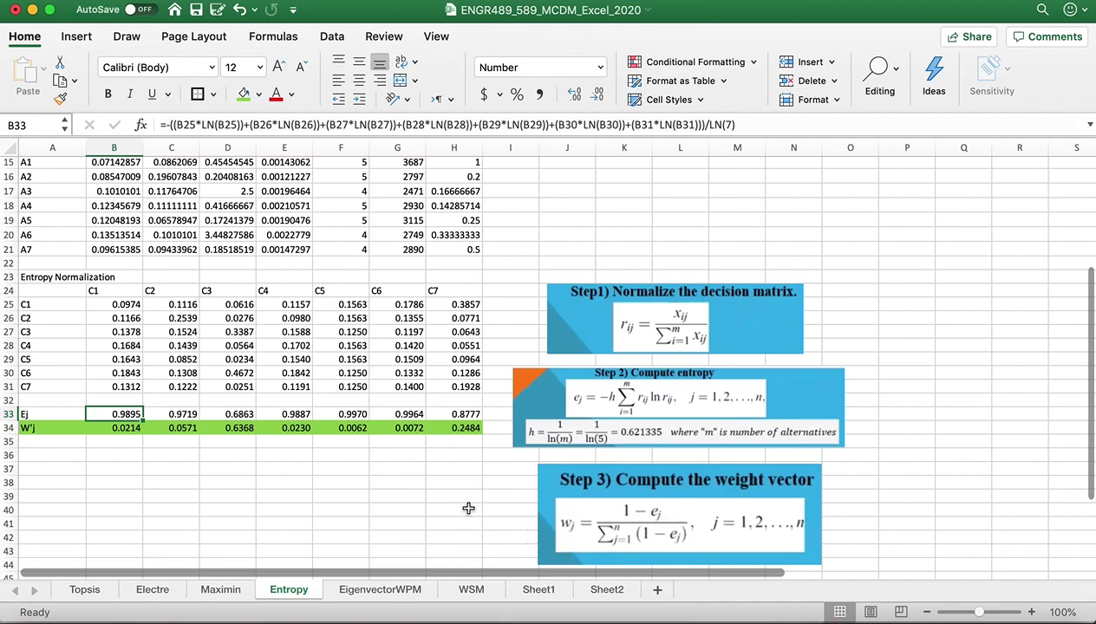
- Compare the Step 3 weight vector formula picture with the W'j formula in B34, checking its 1-Ej terms
{"action": "left_click", "coordinate": [152, 467]}
{"action": "left_click", "coordinate": [125, 434]}
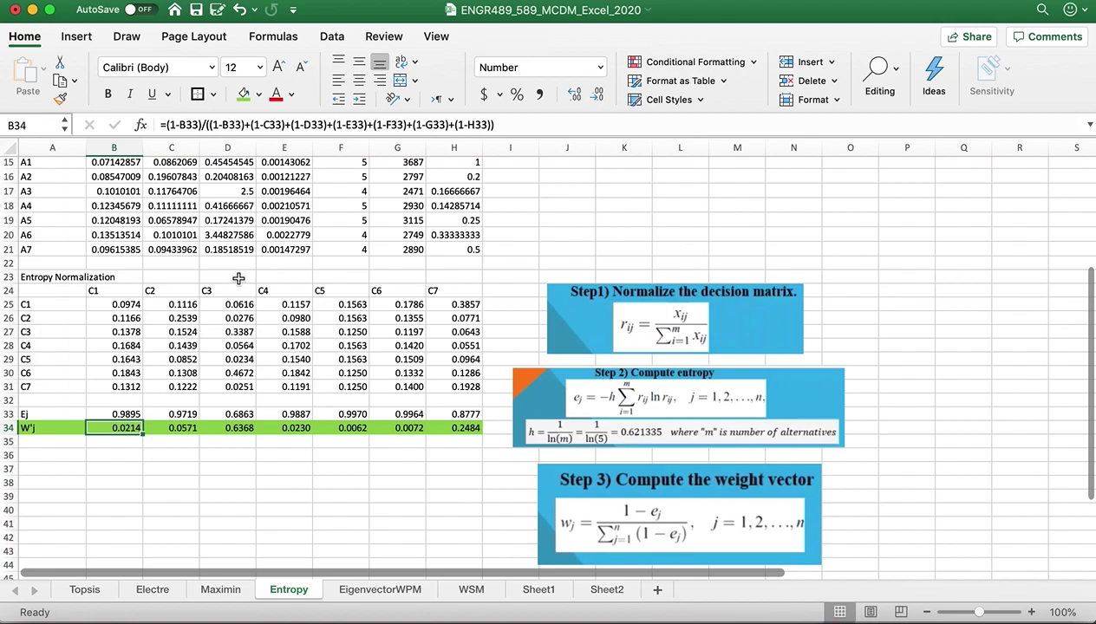
{"action": "left_click", "coordinate": [503, 125]}
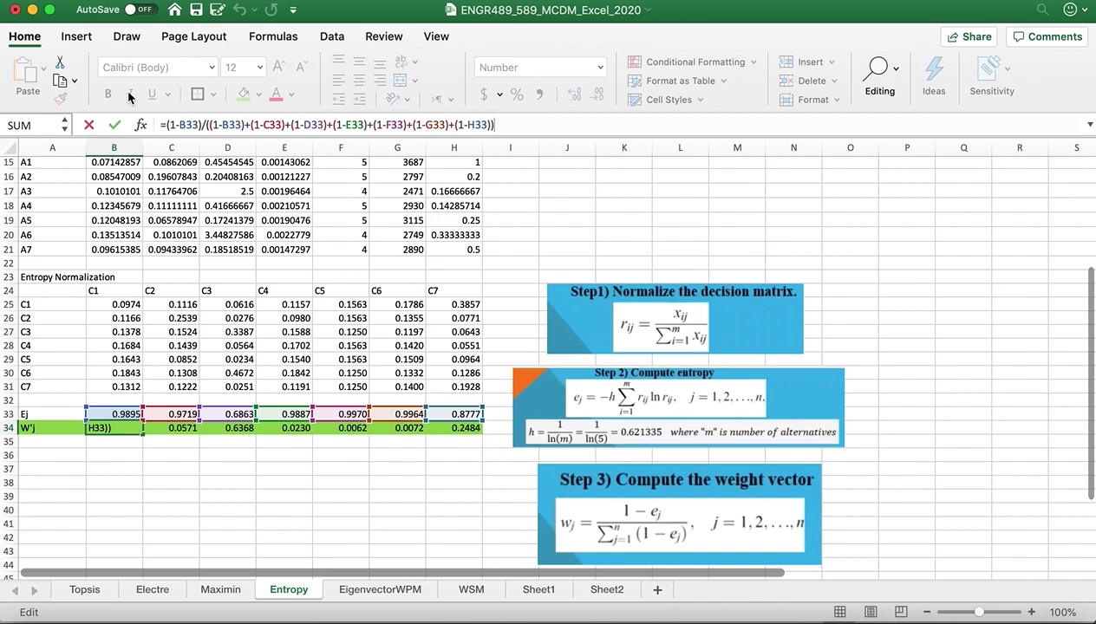
{"action": "left_click", "coordinate": [89, 125]}
- Check the sum of the W'j weights across B34:H34
{"action": "left_click", "coordinate": [227, 533]}
{"action": "left_click", "coordinate": [54, 427]}
{"action": "left_click_drag", "start_coordinate": [124, 432], "coordinate": [460, 430]}
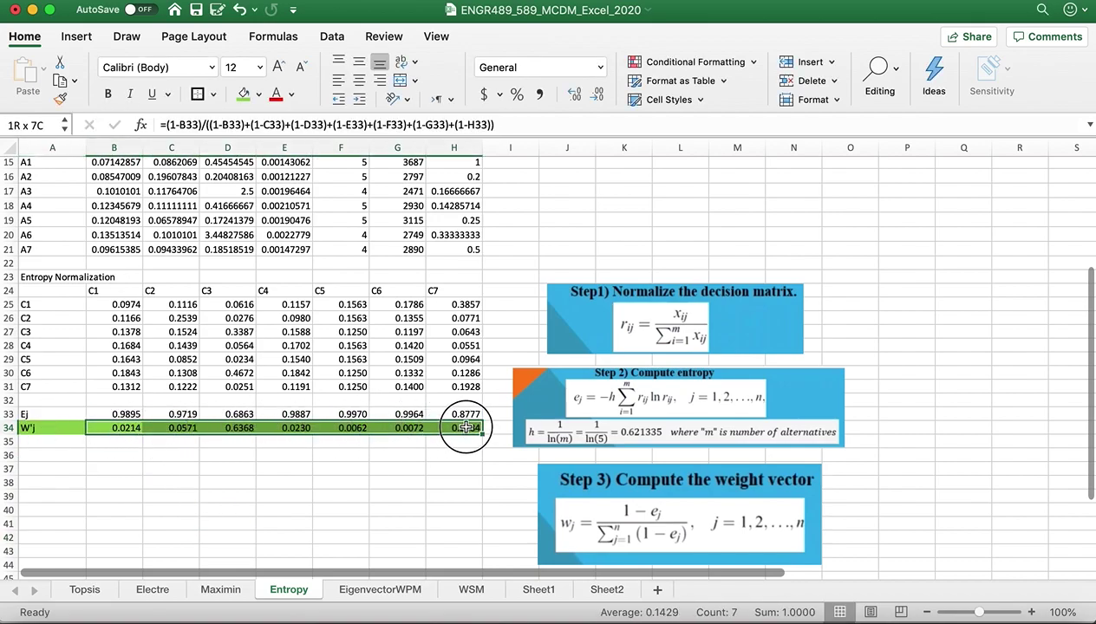
{"action": "left_click", "coordinate": [379, 470]}
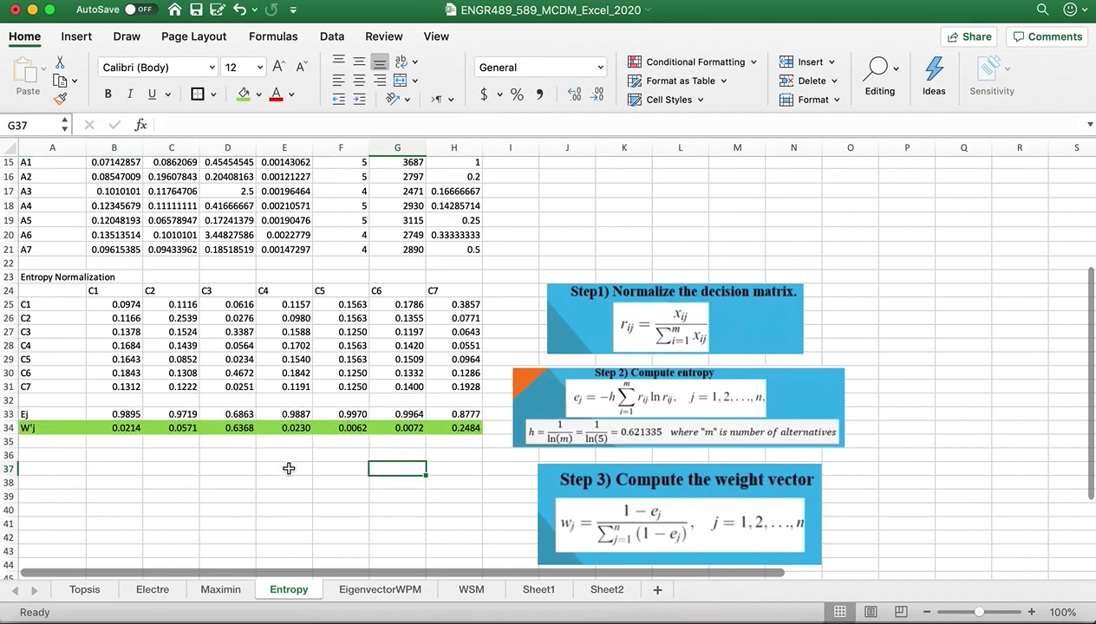
- Match the C1 and C3 entropy weights with the distance to hospital and distance to school criteria in the data table
{"action": "left_click", "coordinate": [128, 428]}
{"action": "scroll", "coordinate": [121, 416], "scroll_direction": "up", "scroll_amount": 6}
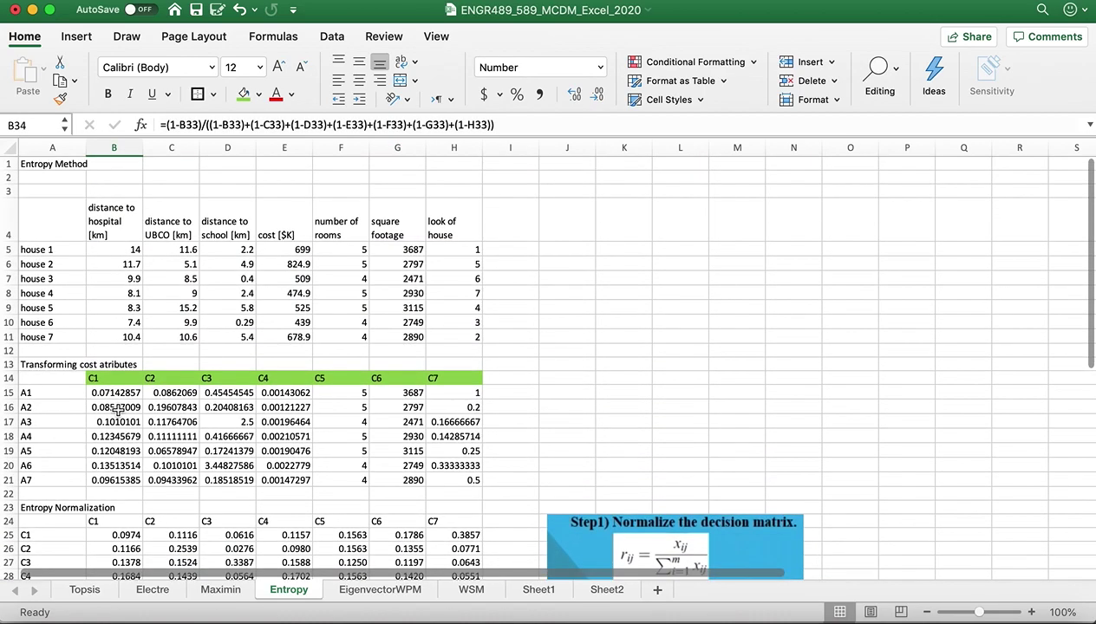
{"action": "left_click", "coordinate": [121, 229]}
{"action": "scroll", "coordinate": [126, 235], "scroll_direction": "down", "scroll_amount": 3}
{"action": "scroll", "coordinate": [127, 235], "scroll_direction": "down", "scroll_amount": 7}
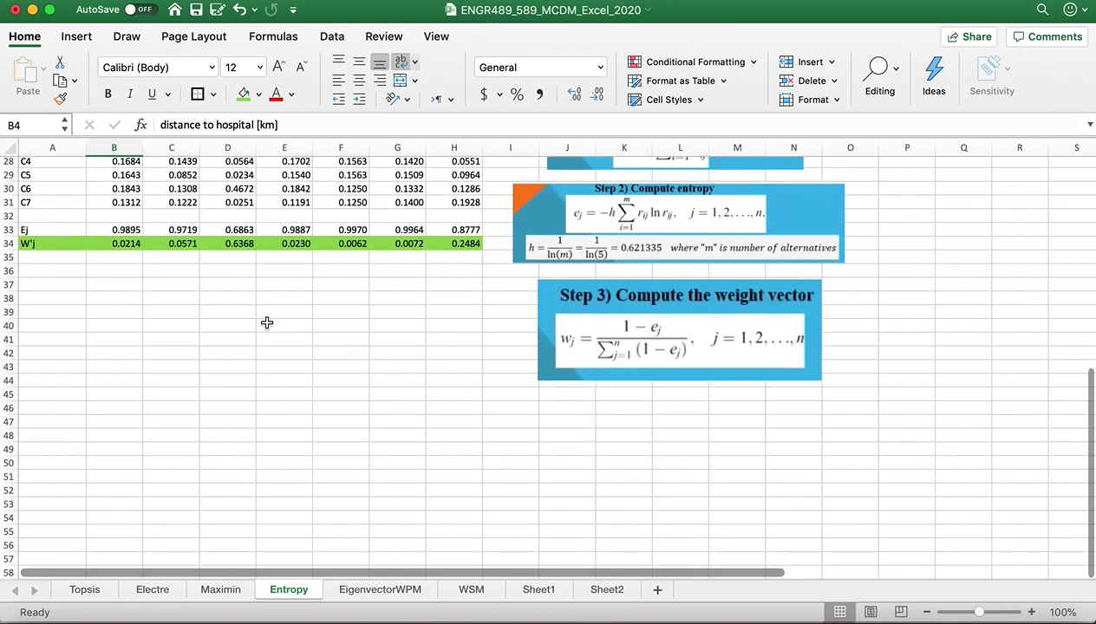
{"action": "left_click", "coordinate": [248, 244]}
{"action": "scroll", "coordinate": [250, 230], "scroll_direction": "up", "scroll_amount": 9}
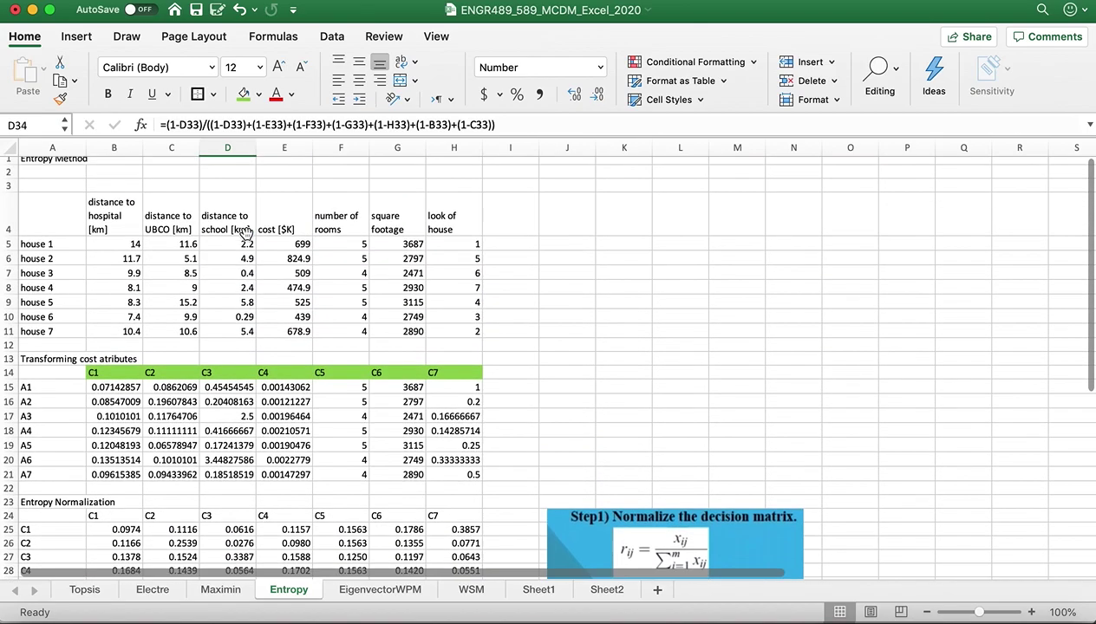
{"action": "left_click", "coordinate": [245, 231]}
{"action": "scroll", "coordinate": [246, 278], "scroll_direction": "down", "scroll_amount": 6}
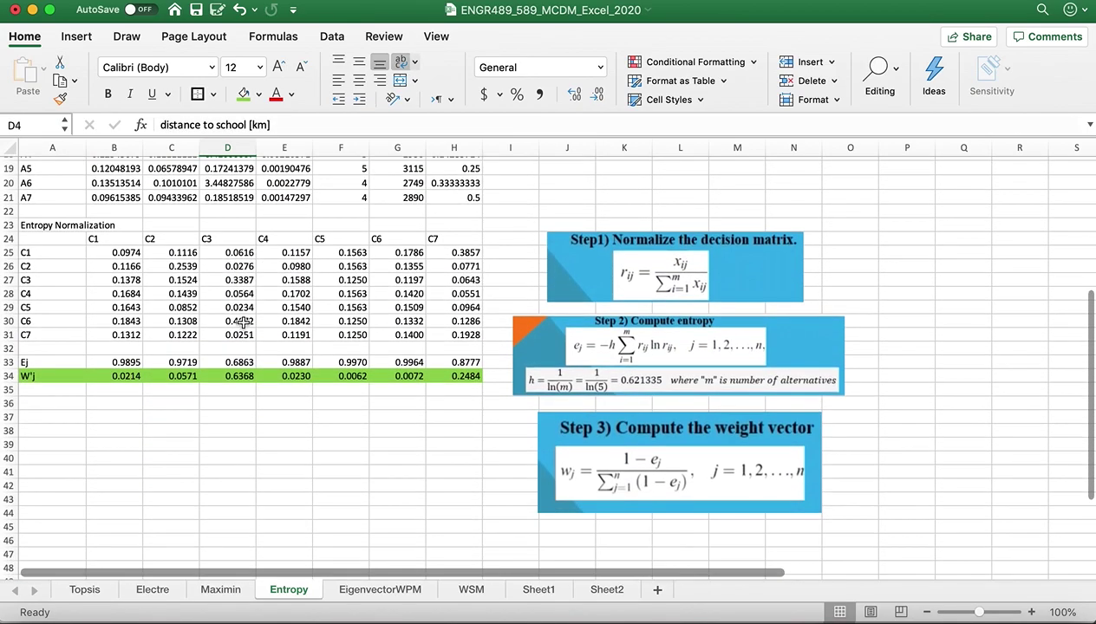
- Open the EigenvectorWPM sheet and view its ranking row, decision matrix and comparison matrix
{"action": "left_click", "coordinate": [264, 404]}
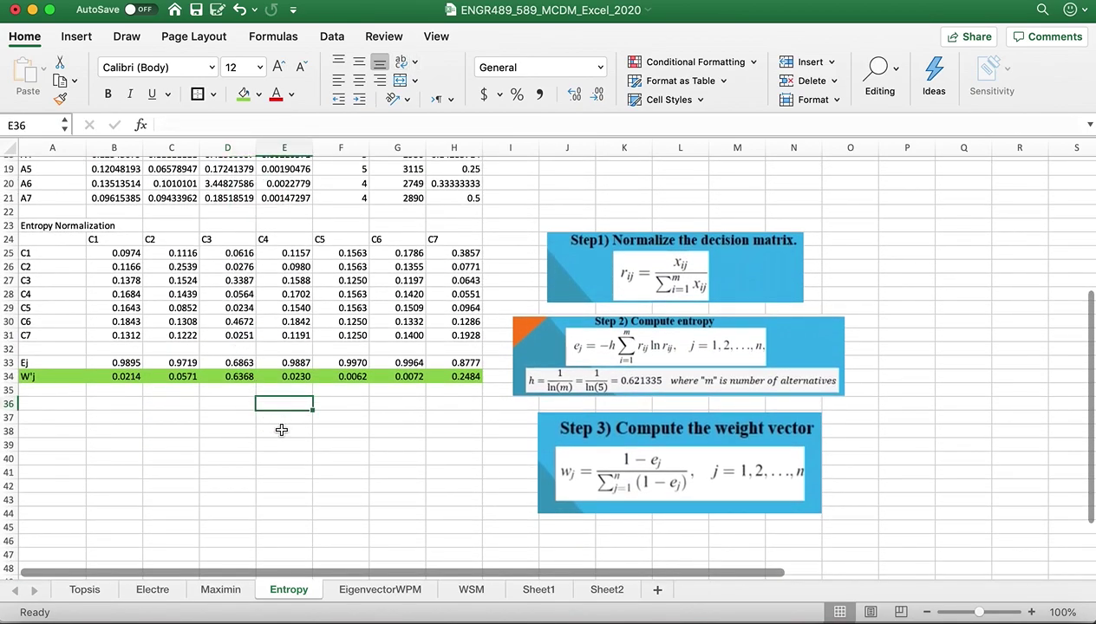
{"action": "left_click", "coordinate": [382, 589]}
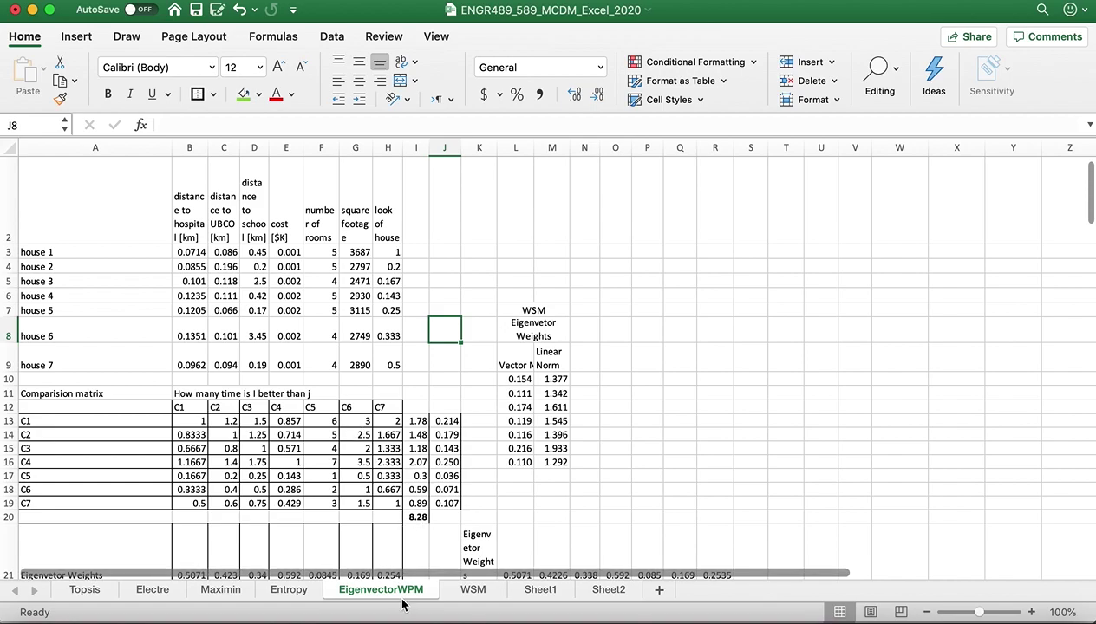
{"action": "scroll", "coordinate": [111, 273], "scroll_direction": "up", "scroll_amount": 1}
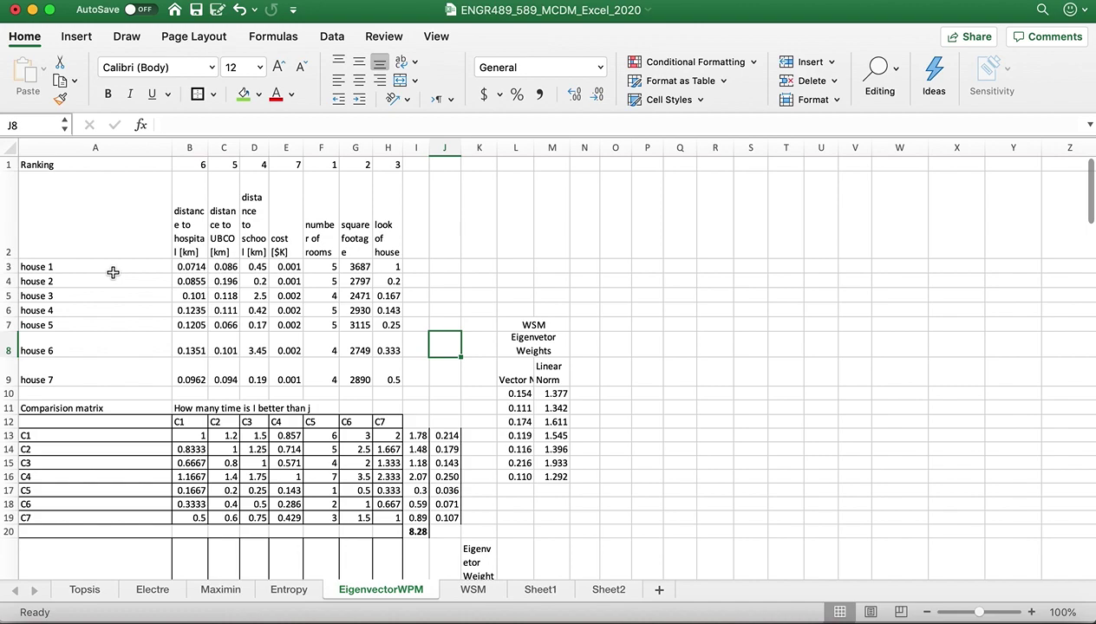
- Switch to the Merged Green book PDF in Acrobat and search for "eigenvector" to reach the Ratio Weighting section
{"action": "left_click", "coordinate": [840, 621]}
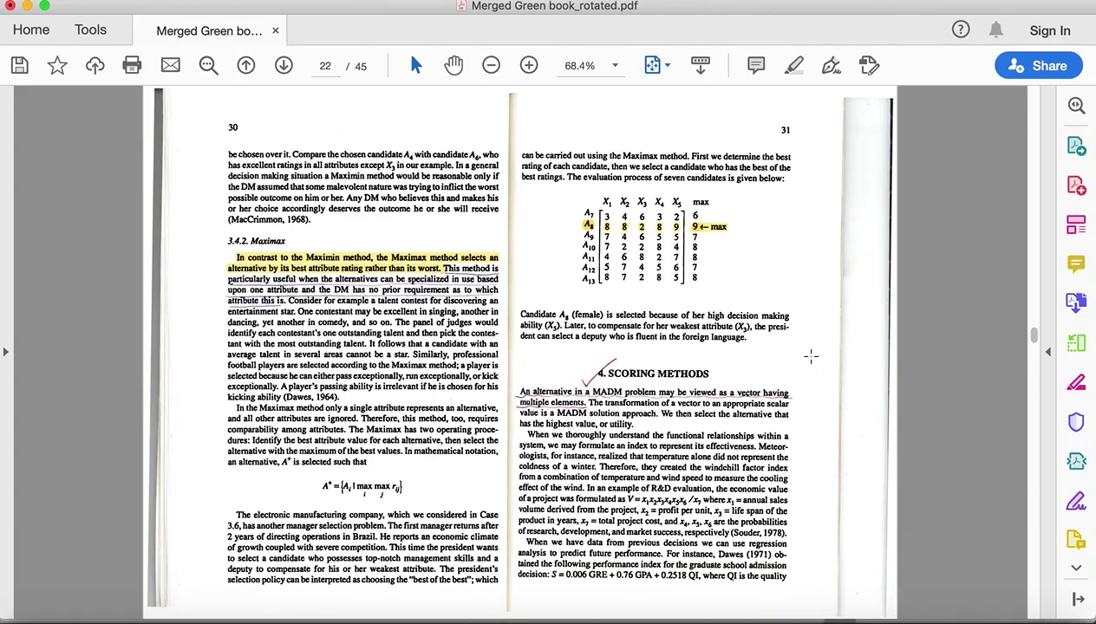
{"action": "left_click", "coordinate": [812, 356]}
{"action": "left_click", "coordinate": [812, 356]}
{"action": "key", "text": "super+f"}
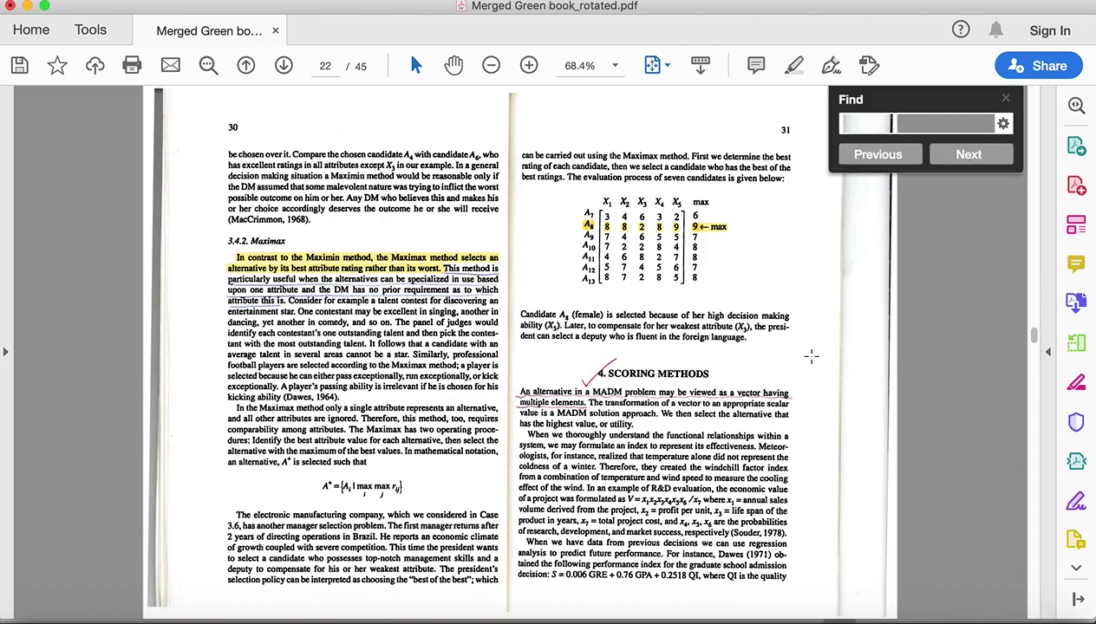
{"action": "type", "text": "eigen"}
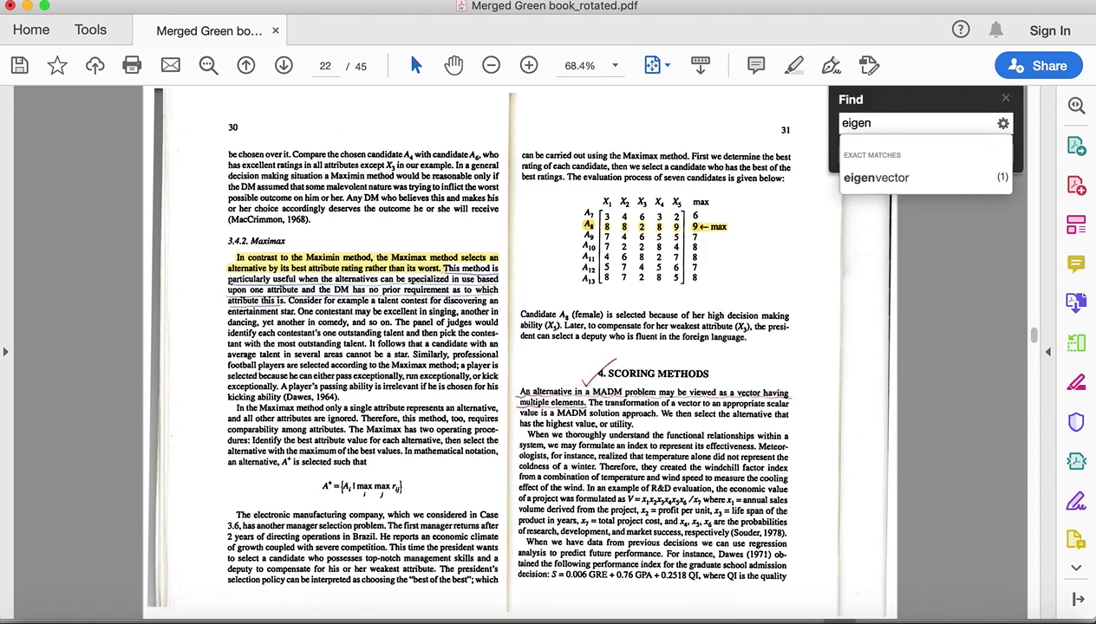
{"action": "left_click", "coordinate": [885, 177]}
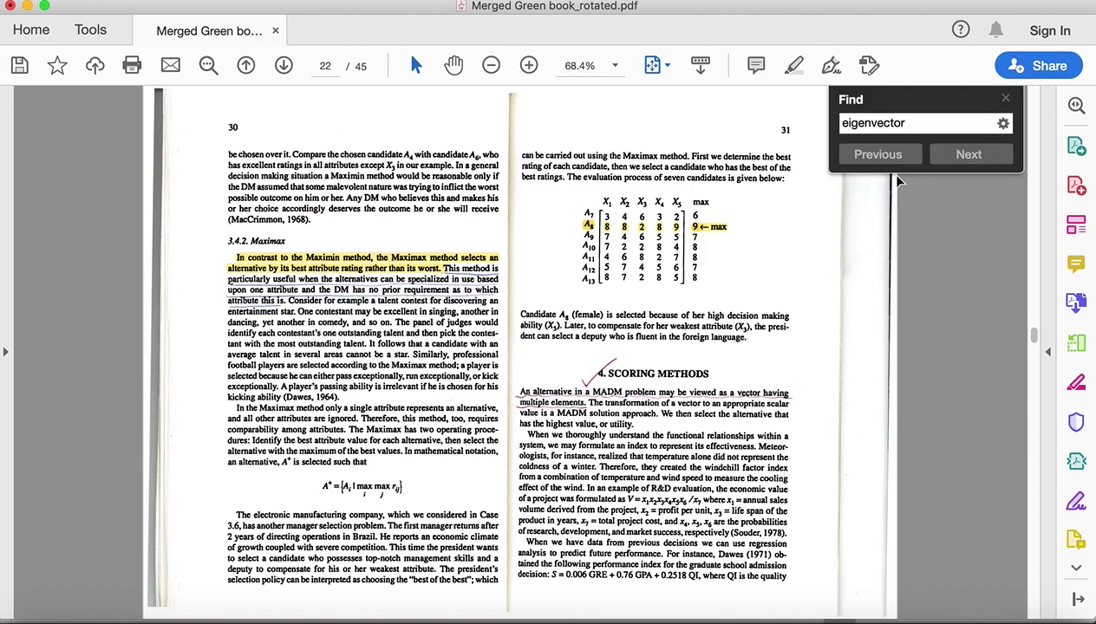
{"action": "left_click", "coordinate": [951, 163]}
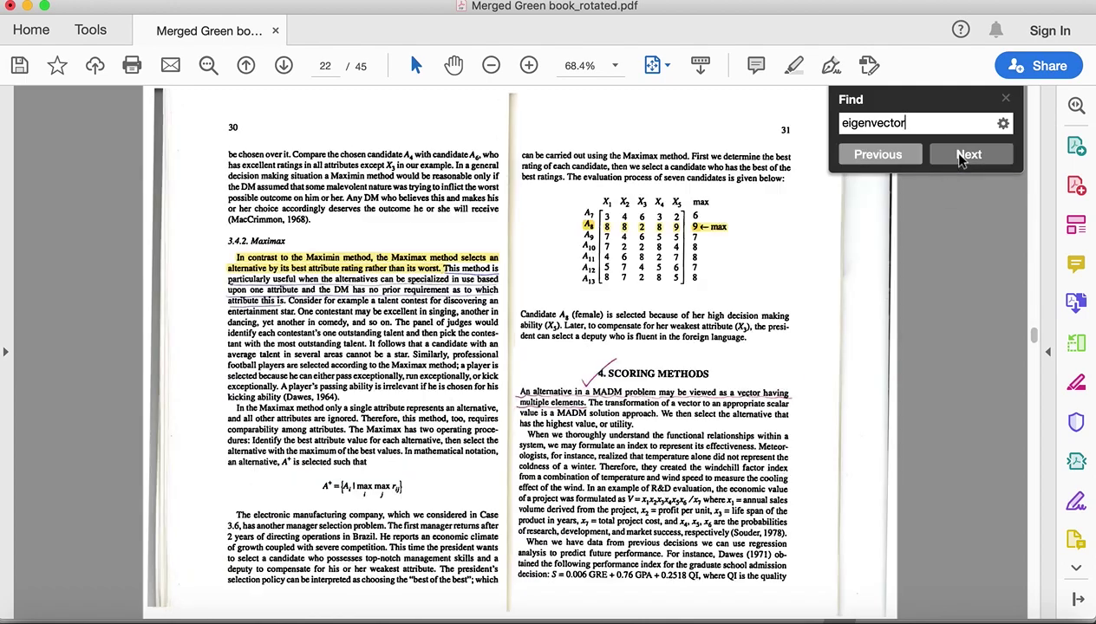
{"action": "left_click", "coordinate": [675, 226]}
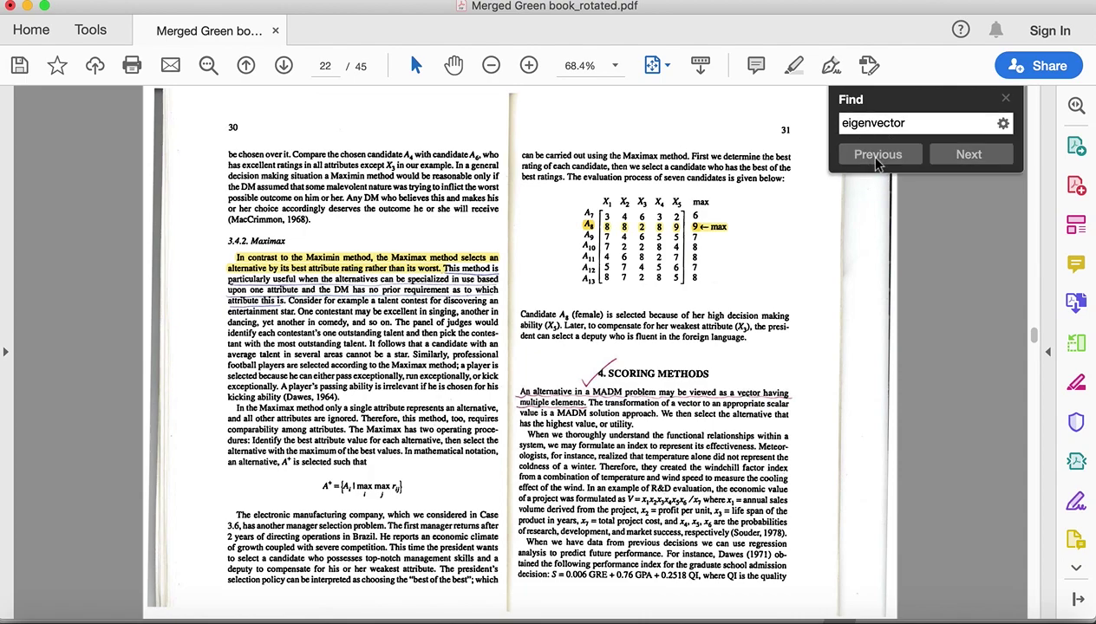
{"action": "left_click", "coordinate": [864, 155]}
{"action": "left_click", "coordinate": [1003, 101]}
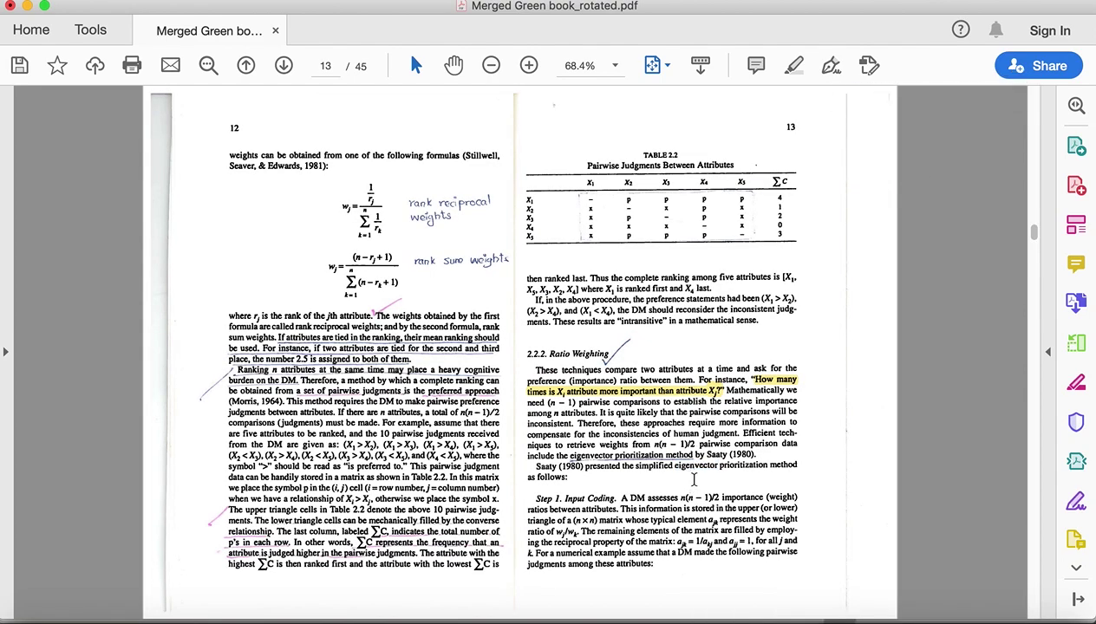
- Examine the pairwise weight-ratio matrix on page 14 of the book, comparing its w1/w2 and w1/w3 entries with the numeric example
{"action": "scroll", "coordinate": [694, 480], "scroll_direction": "down", "scroll_amount": 2}
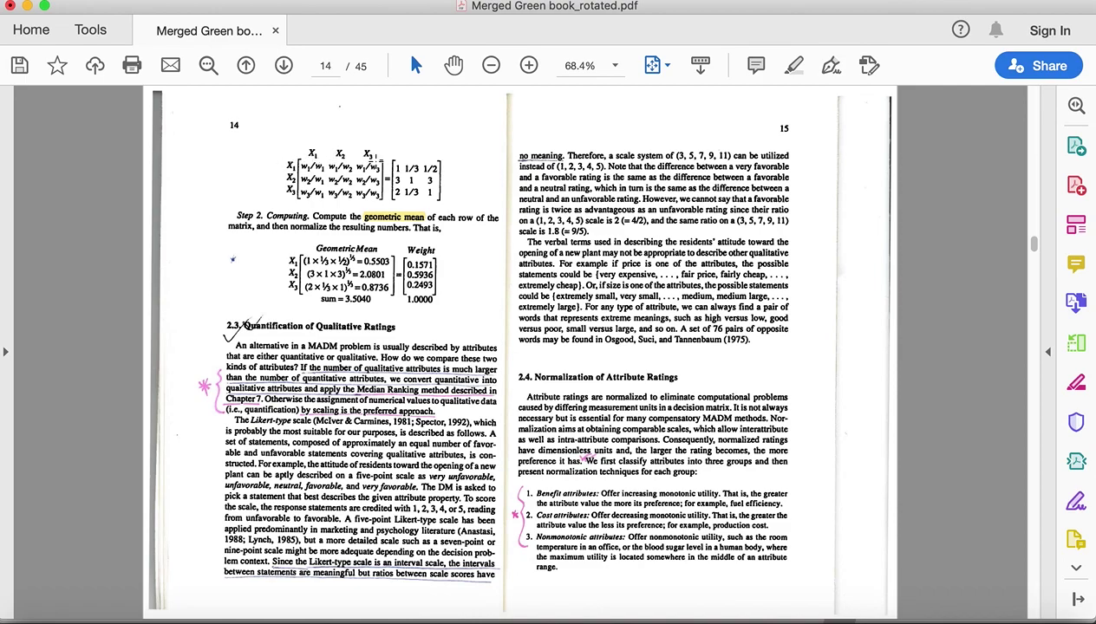
{"action": "left_click_drag", "start_coordinate": [379, 156], "coordinate": [287, 191]}
{"action": "left_click", "coordinate": [290, 189]}
{"action": "double_click", "coordinate": [338, 167]}
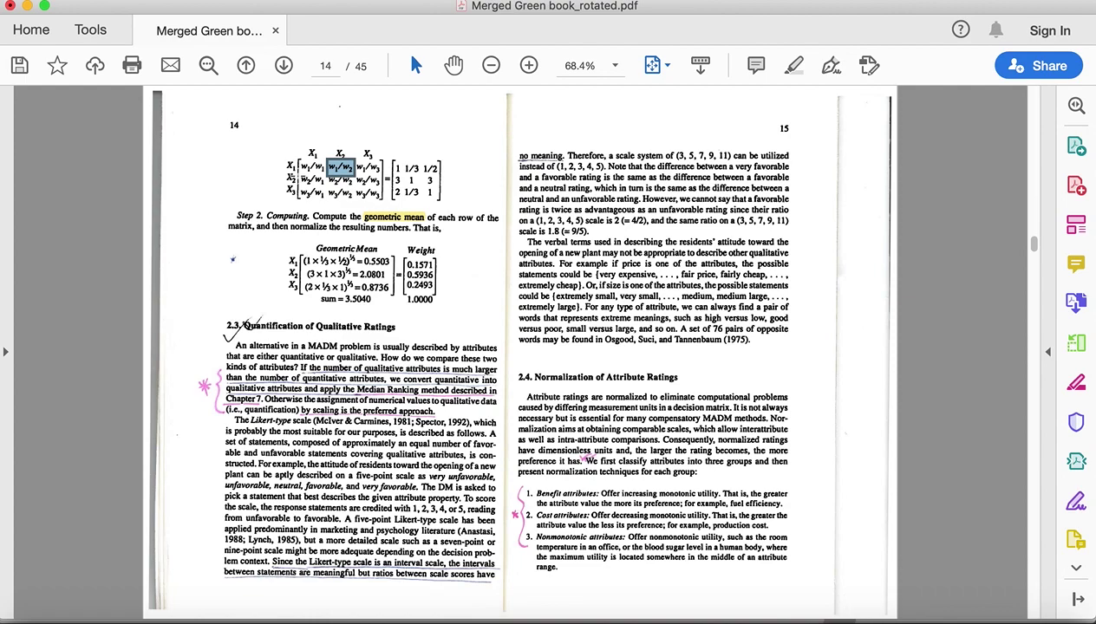
{"action": "left_click_drag", "start_coordinate": [382, 159], "coordinate": [352, 175]}
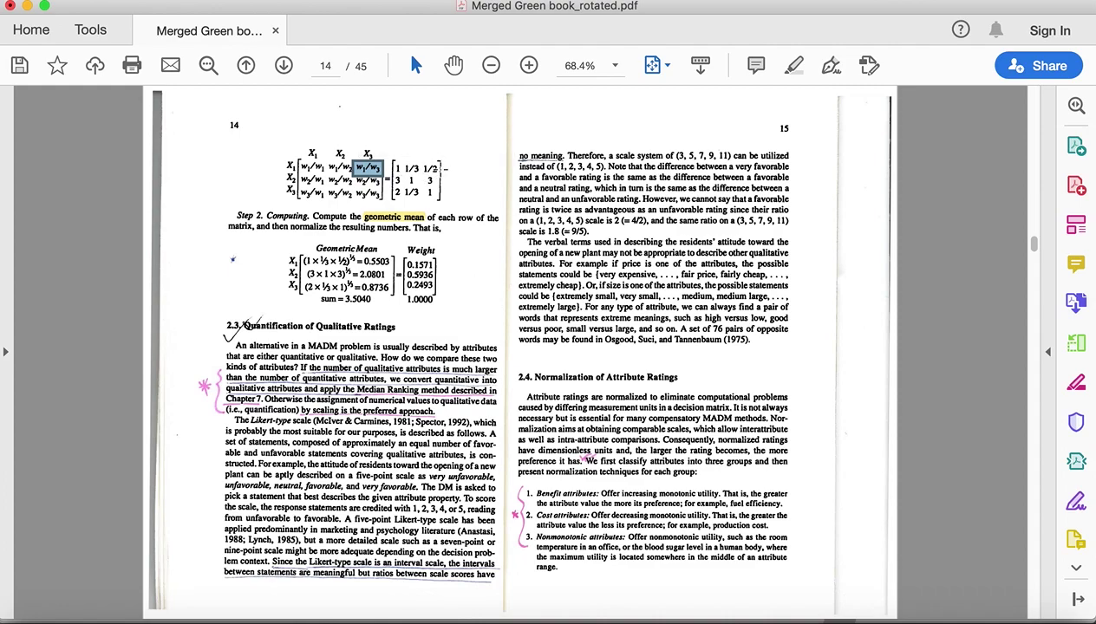
{"action": "left_click", "coordinate": [450, 189]}
{"action": "left_click", "coordinate": [433, 194]}
{"action": "left_click_drag", "start_coordinate": [395, 162], "coordinate": [440, 201]}
{"action": "left_click", "coordinate": [445, 184]}
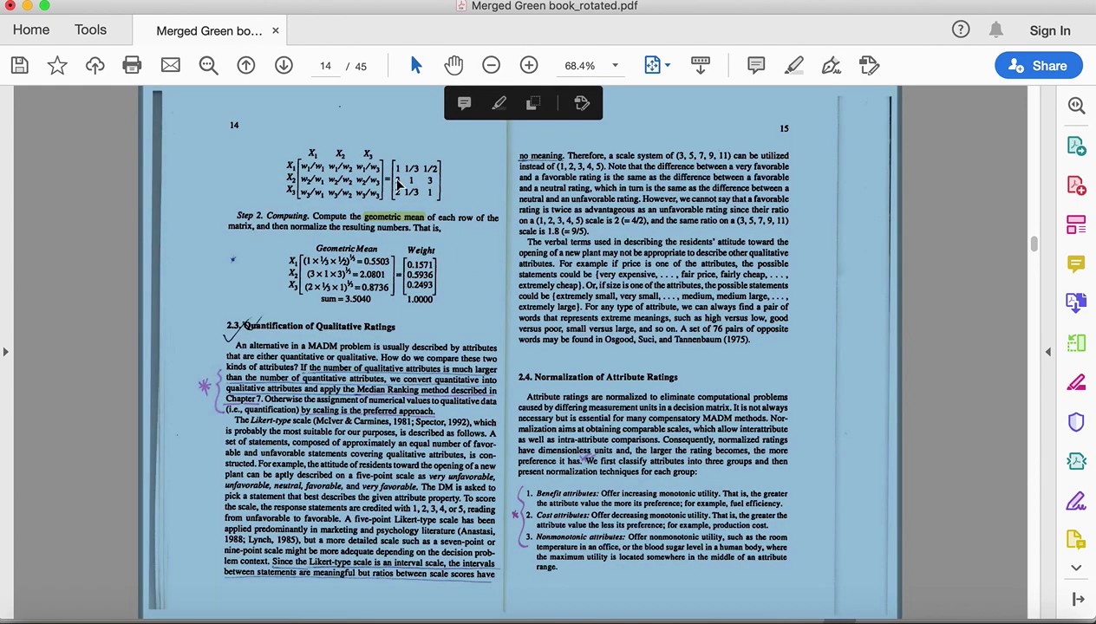
{"action": "left_click", "coordinate": [393, 179]}
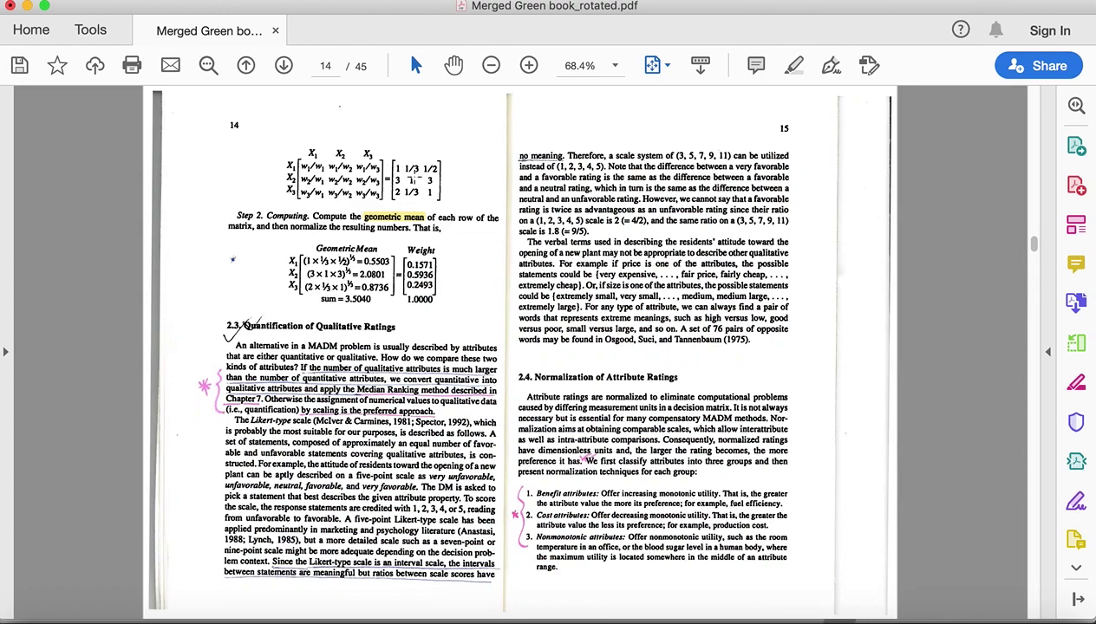
- Trace Step 2 of the book's example from the first matrix row through its geometric mean to the normalized weight
{"action": "left_click_drag", "start_coordinate": [328, 158], "coordinate": [303, 174]}
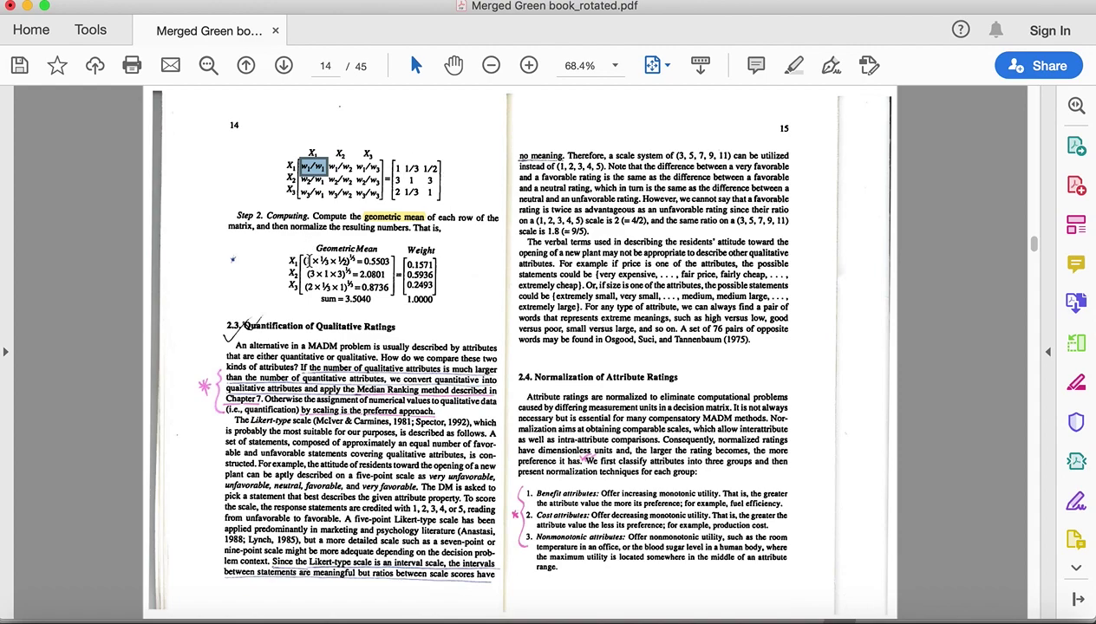
{"action": "left_click_drag", "start_coordinate": [304, 259], "coordinate": [347, 264]}
{"action": "left_click", "coordinate": [343, 267]}
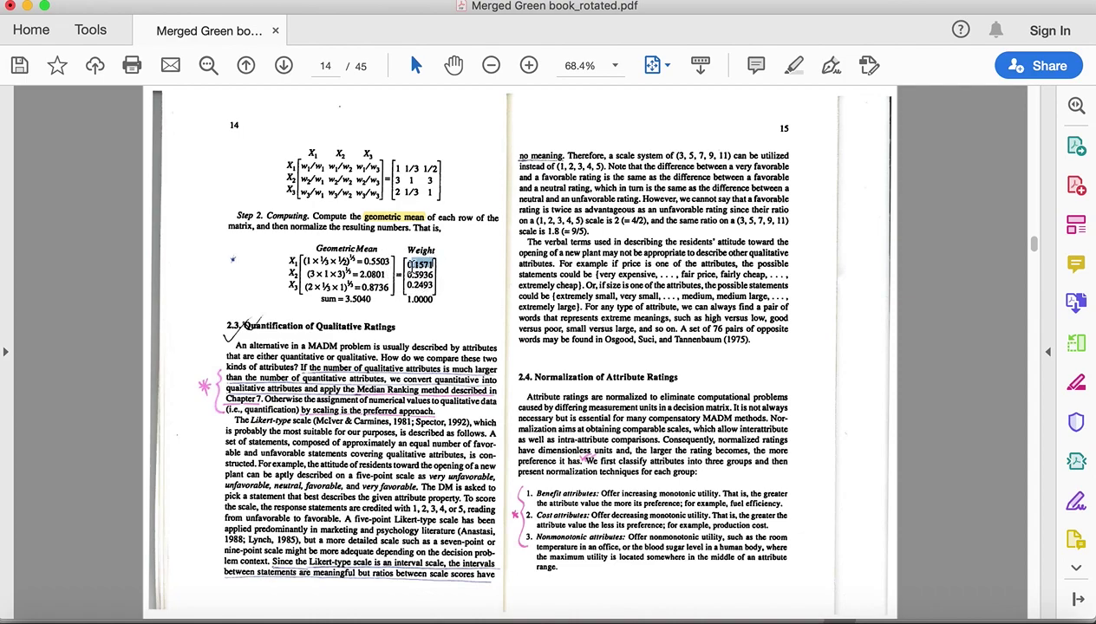
{"action": "left_click", "coordinate": [457, 272]}
{"action": "left_click", "coordinate": [439, 268]}
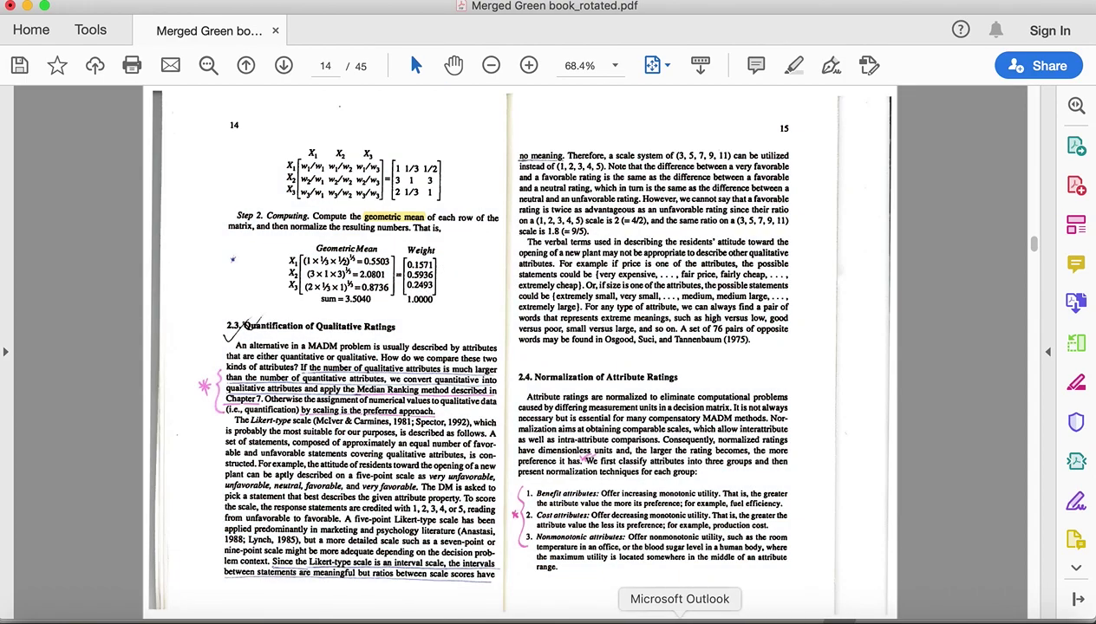
- Switch back to the Excel workbook and match the ranking values in B1:H1 with the criteria headings in B2:H2
{"action": "left_click", "coordinate": [621, 617]}
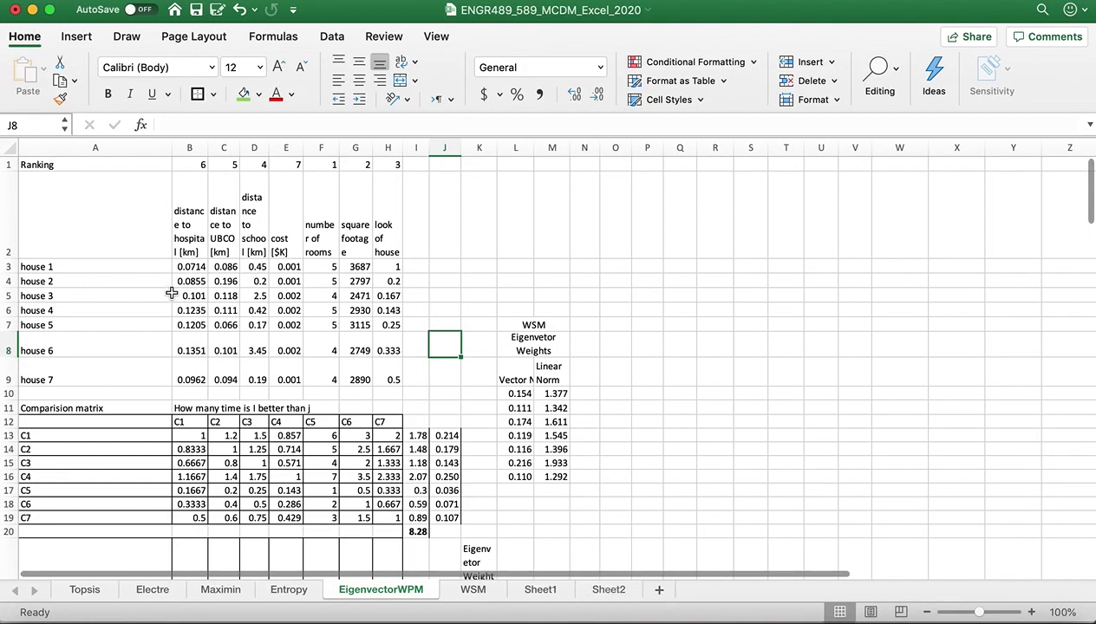
{"action": "left_click_drag", "start_coordinate": [188, 245], "coordinate": [391, 245]}
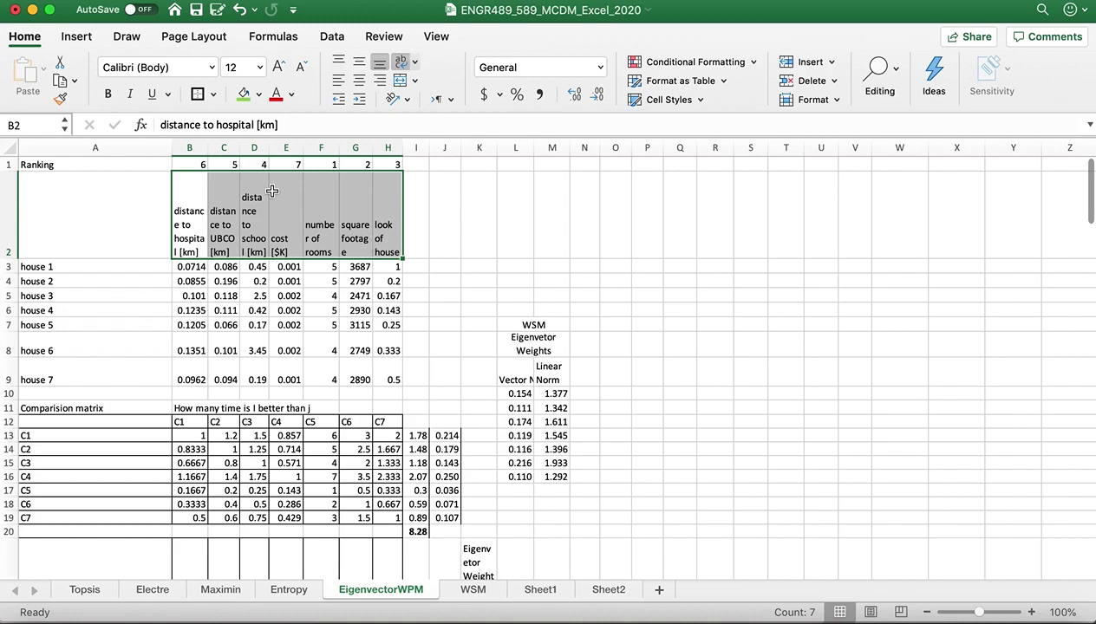
{"action": "left_click_drag", "start_coordinate": [198, 165], "coordinate": [391, 169]}
{"action": "left_click_drag", "start_coordinate": [198, 210], "coordinate": [379, 215]}
{"action": "left_click", "coordinate": [287, 220]}
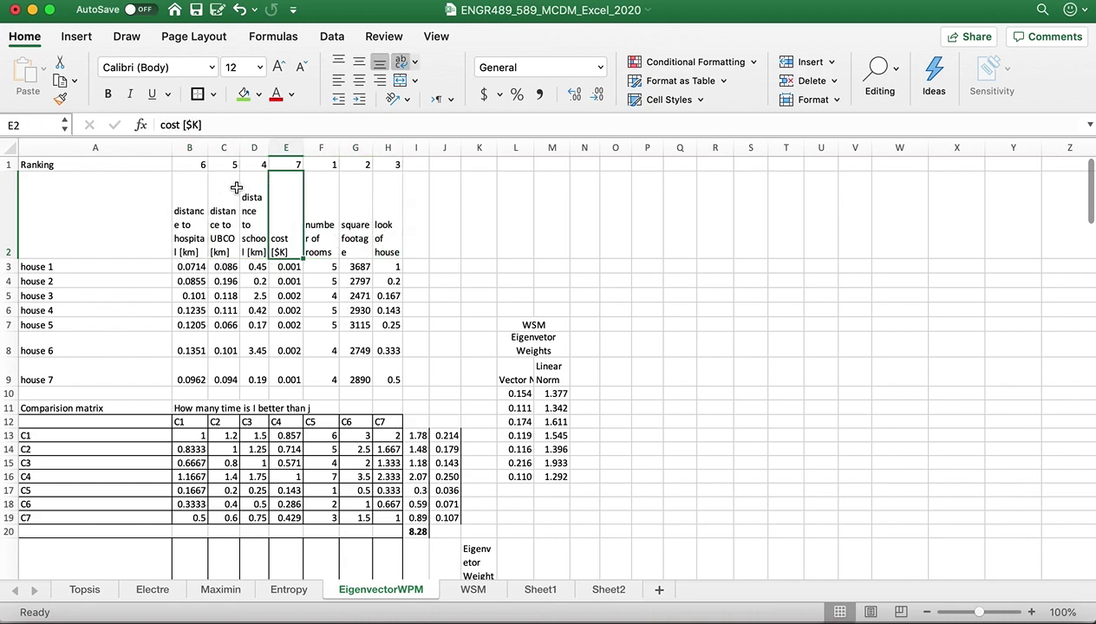
{"action": "left_click_drag", "start_coordinate": [204, 163], "coordinate": [392, 163]}
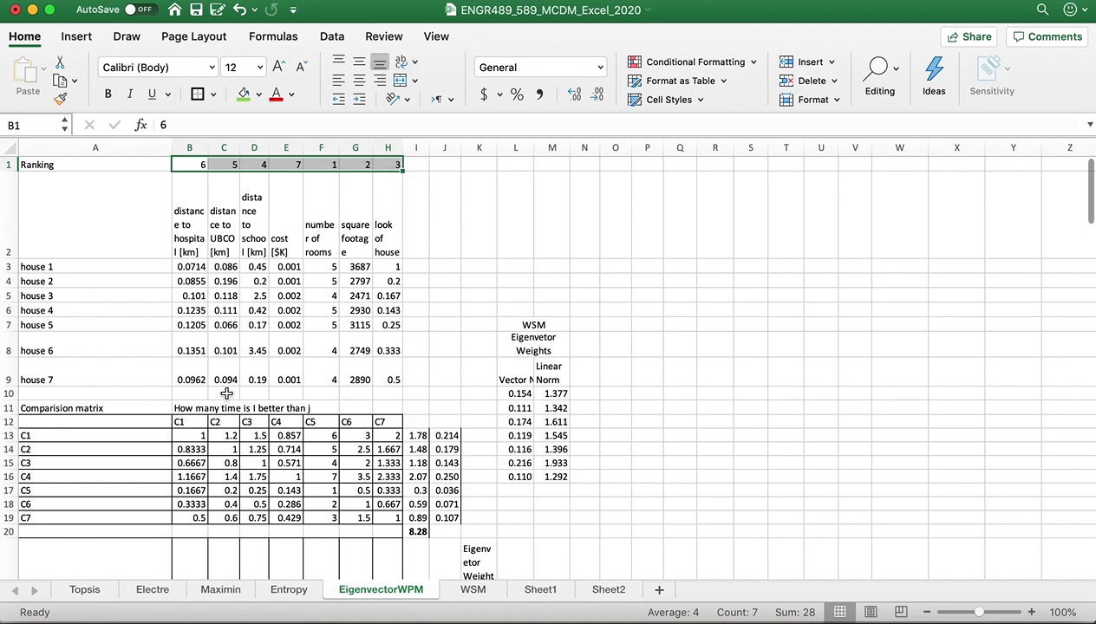
- Apply an outline border around the comparison matrix values in B13:H19
{"action": "left_click_drag", "start_coordinate": [191, 436], "coordinate": [393, 518]}
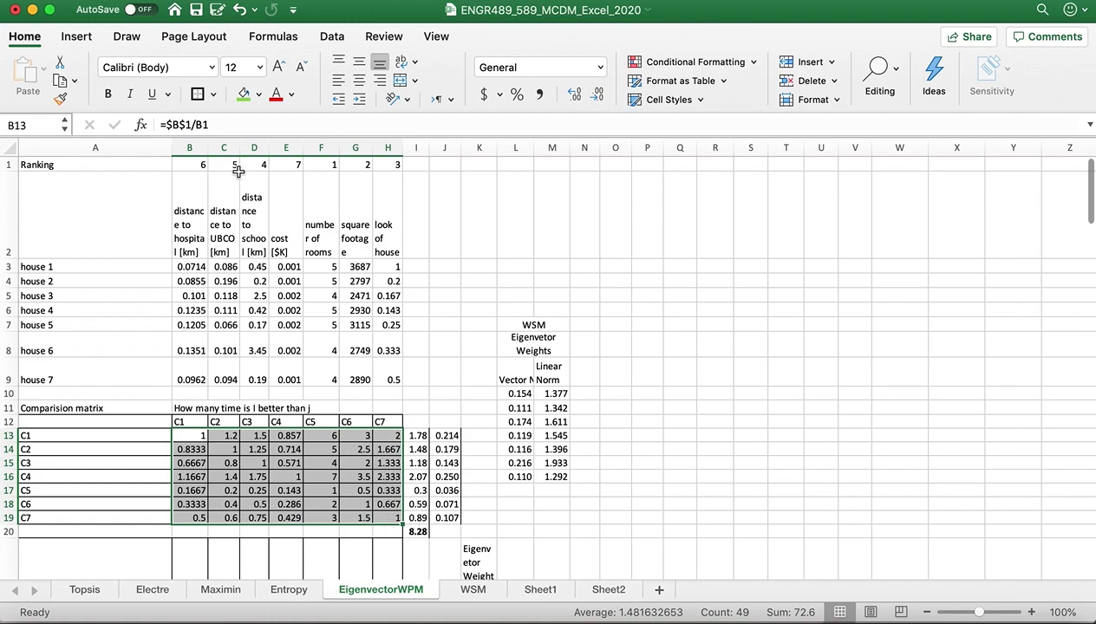
{"action": "left_click", "coordinate": [198, 95]}
{"action": "left_click", "coordinate": [742, 517]}
- Examine the comparison matrix's diagonal and trace the C13 ratio formula to its ranking cells B1 and C1
{"action": "left_click", "coordinate": [245, 476]}
{"action": "left_click_drag", "start_coordinate": [194, 433], "coordinate": [212, 441]}
{"action": "left_click", "coordinate": [223, 449]}
{"action": "left_click", "coordinate": [260, 465]}
{"action": "left_click", "coordinate": [230, 437]}
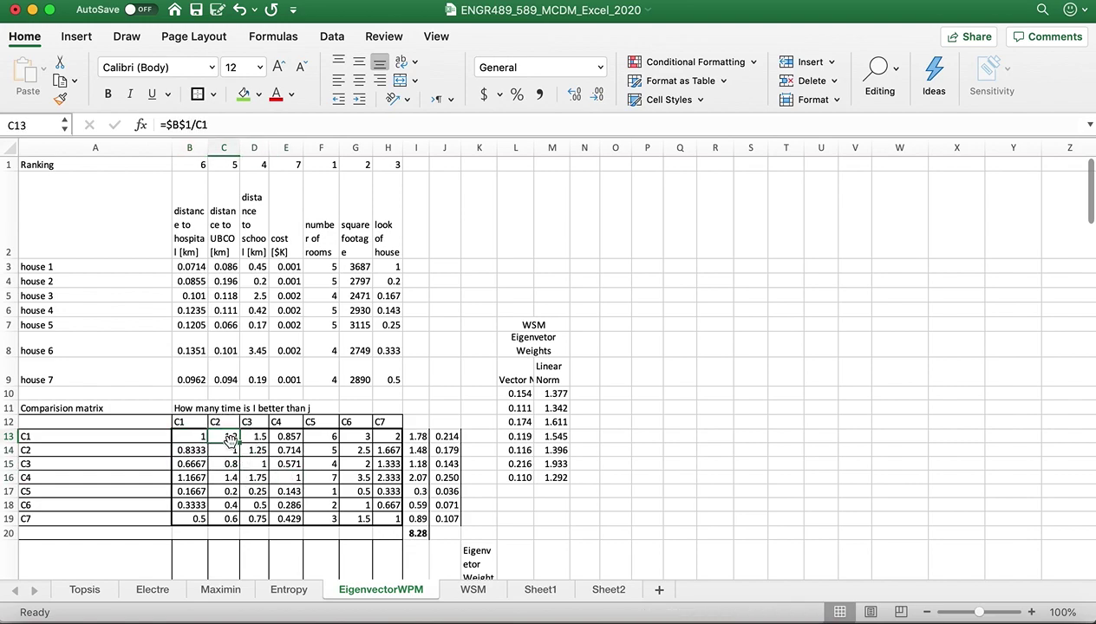
{"action": "left_click", "coordinate": [232, 126]}
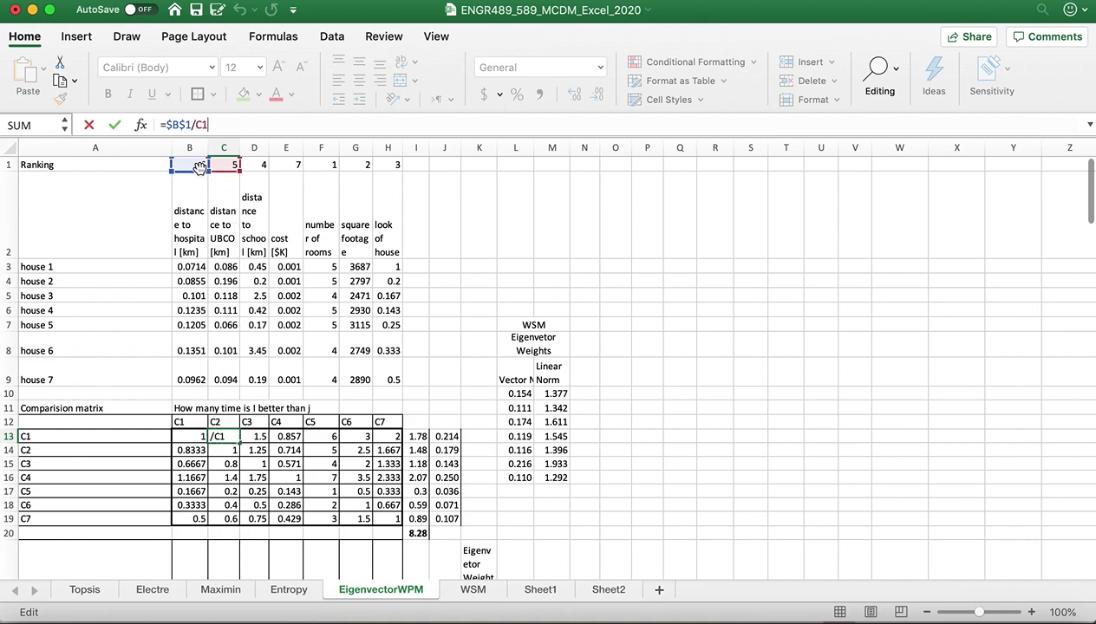
{"action": "left_click", "coordinate": [90, 127]}
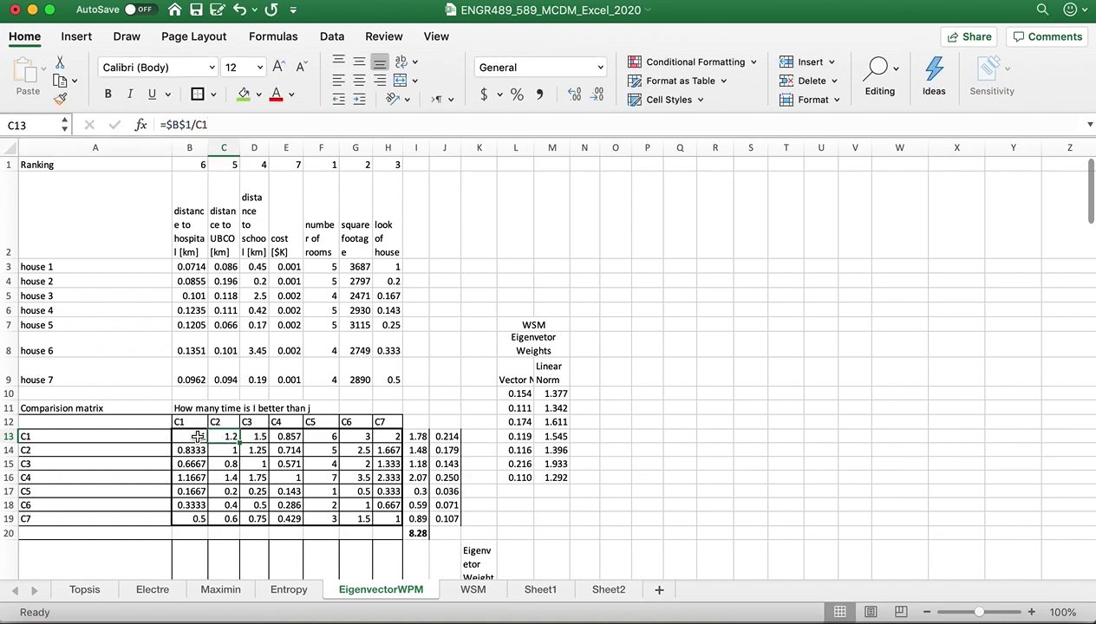
- Trace the geometric mean formula in I13 to B13:H13 and follow the same row calculation down I13:I19
{"action": "left_click", "coordinate": [417, 437]}
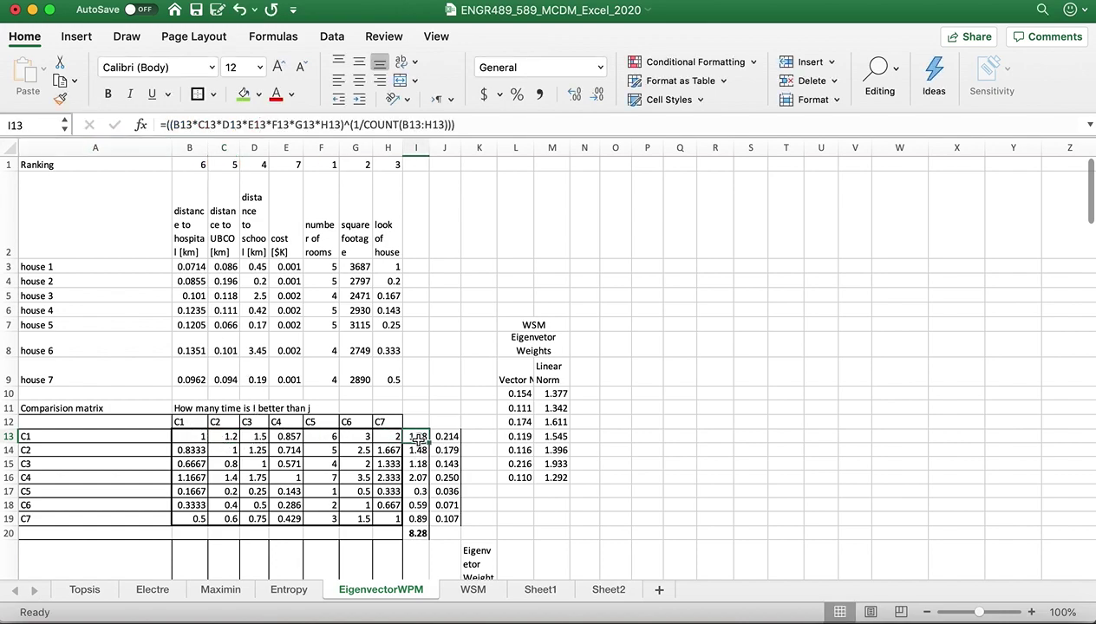
{"action": "left_click", "coordinate": [477, 124]}
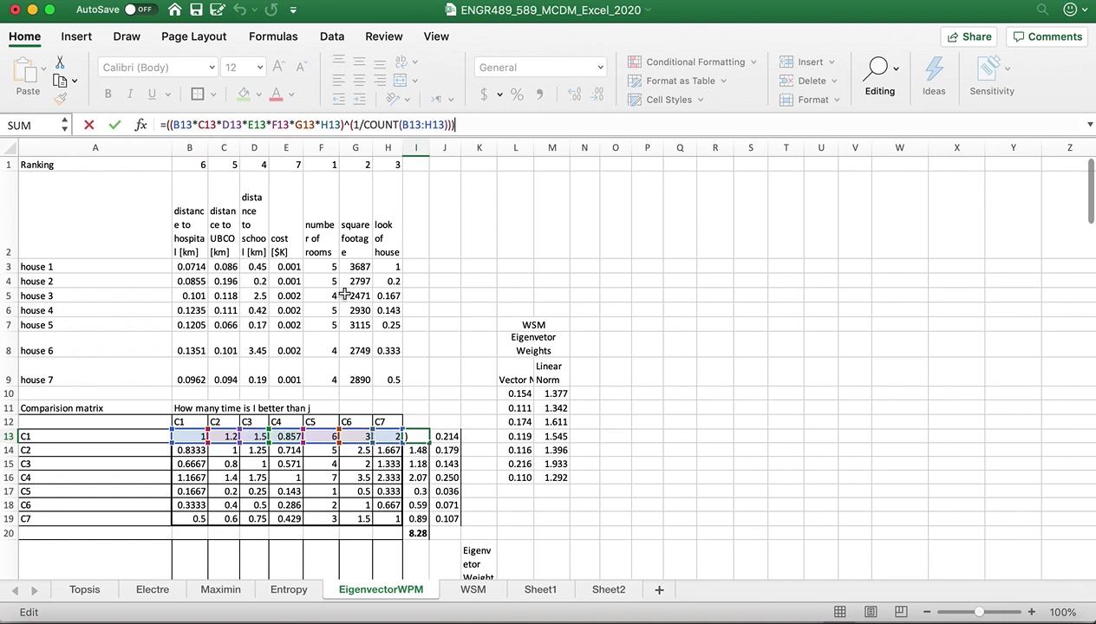
{"action": "left_click", "coordinate": [90, 125]}
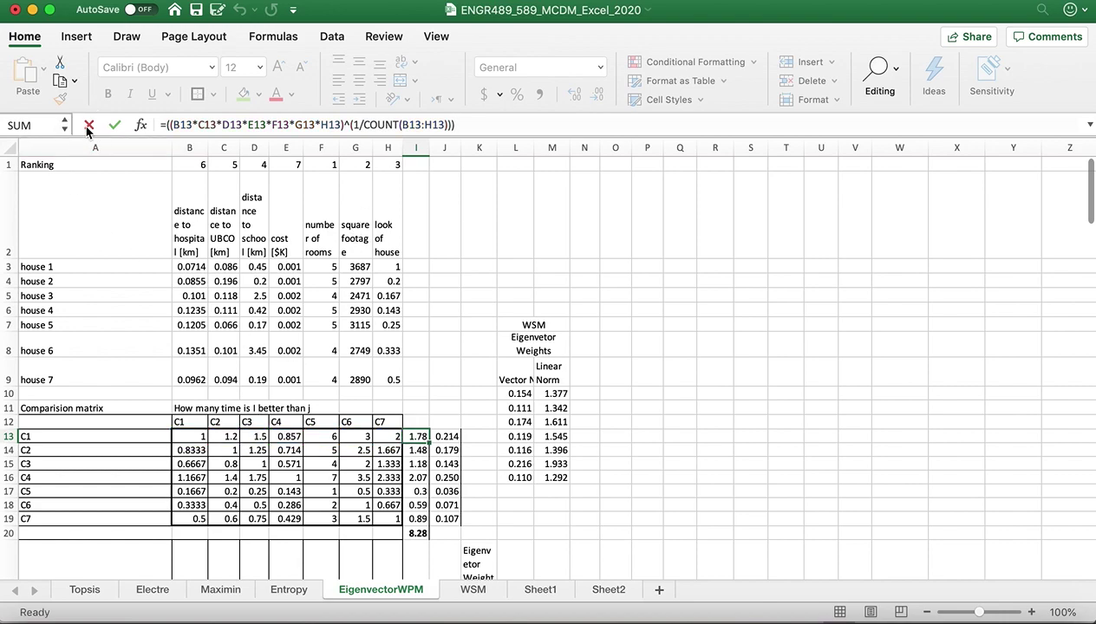
{"action": "left_click", "coordinate": [388, 451]}
{"action": "left_click", "coordinate": [390, 478]}
{"action": "left_click", "coordinate": [392, 506]}
{"action": "left_click", "coordinate": [395, 519]}
{"action": "left_click", "coordinate": [416, 436]}
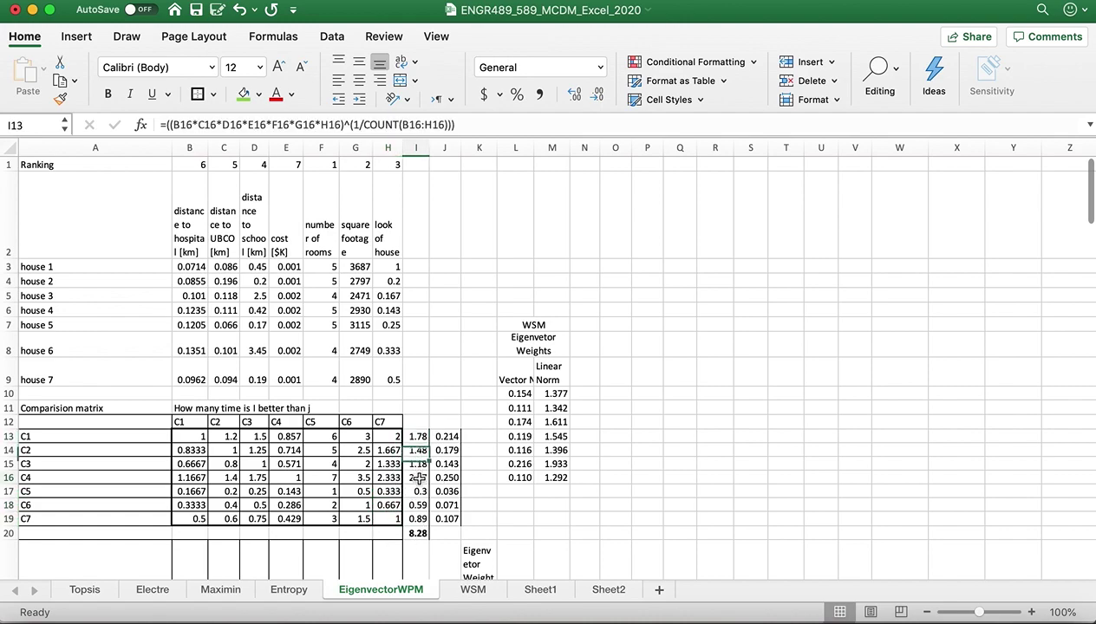
{"action": "left_click_drag", "start_coordinate": [416, 436], "coordinate": [416, 518]}
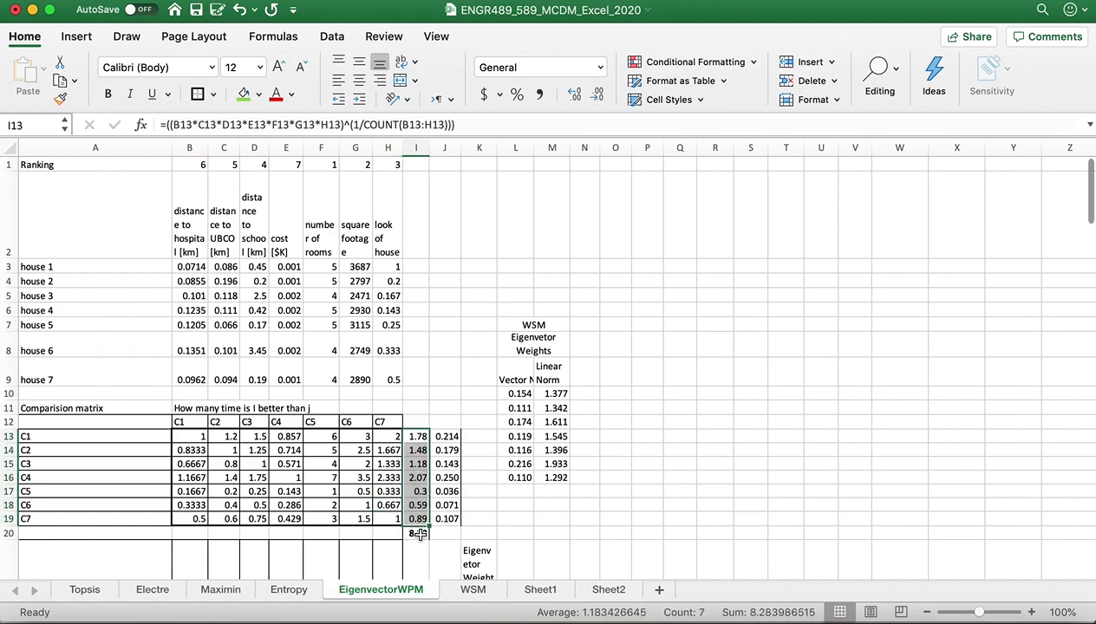
- Trace the I20 sum formula to I13:I19 and the J13 normalized weight formula to I13 divided by I20
{"action": "left_click", "coordinate": [417, 534]}
{"action": "left_click", "coordinate": [175, 124]}
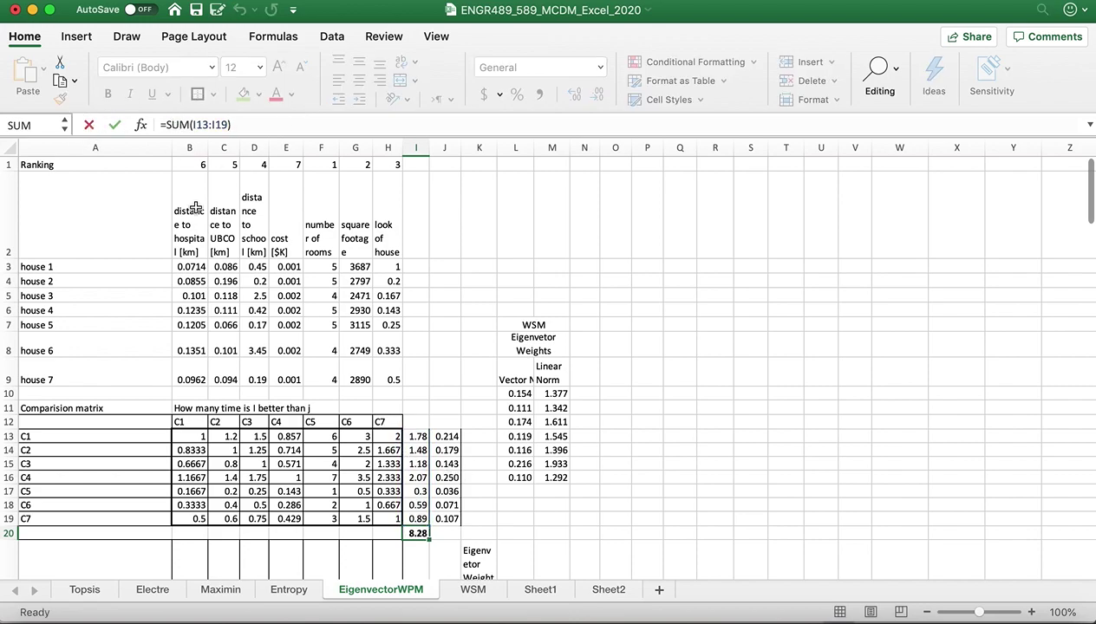
{"action": "left_click", "coordinate": [89, 127]}
{"action": "left_click", "coordinate": [448, 436]}
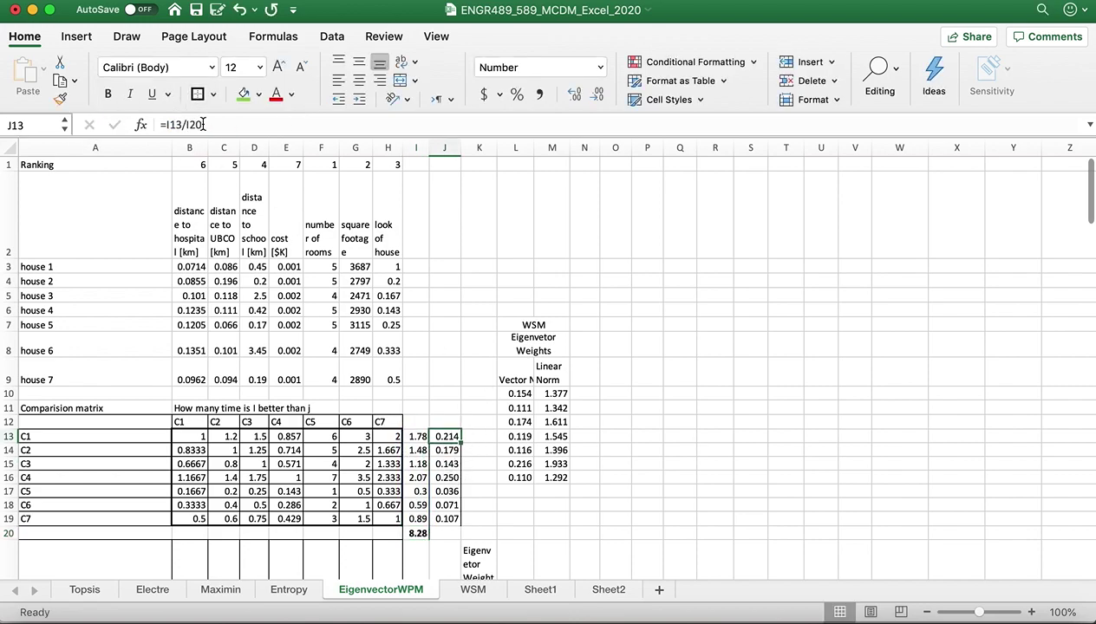
{"action": "double_click", "coordinate": [175, 124]}
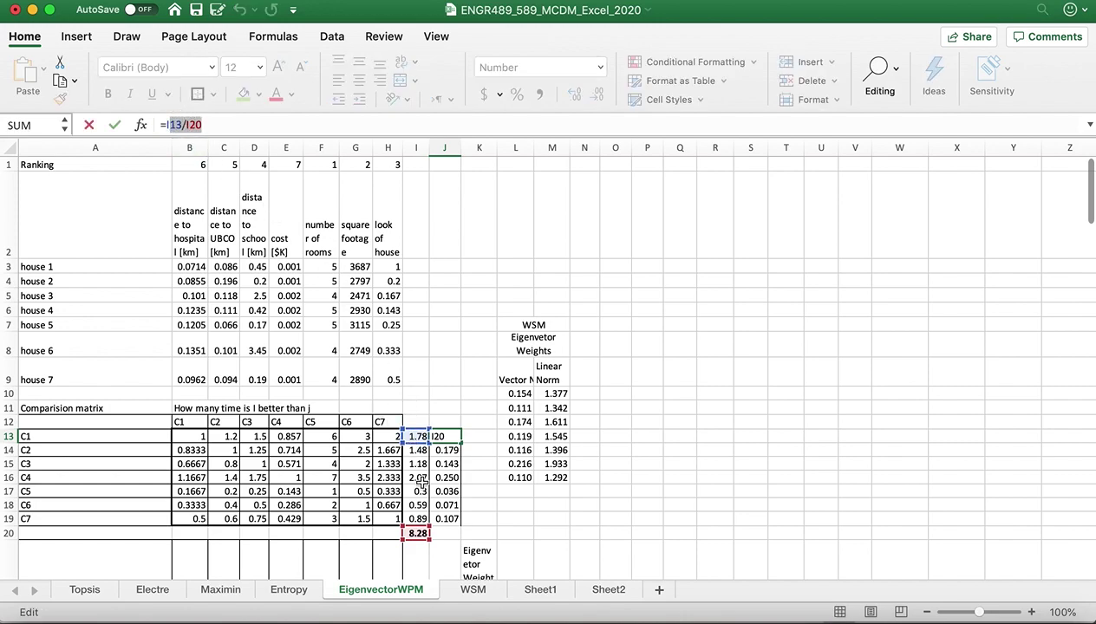
{"action": "left_click", "coordinate": [115, 125]}
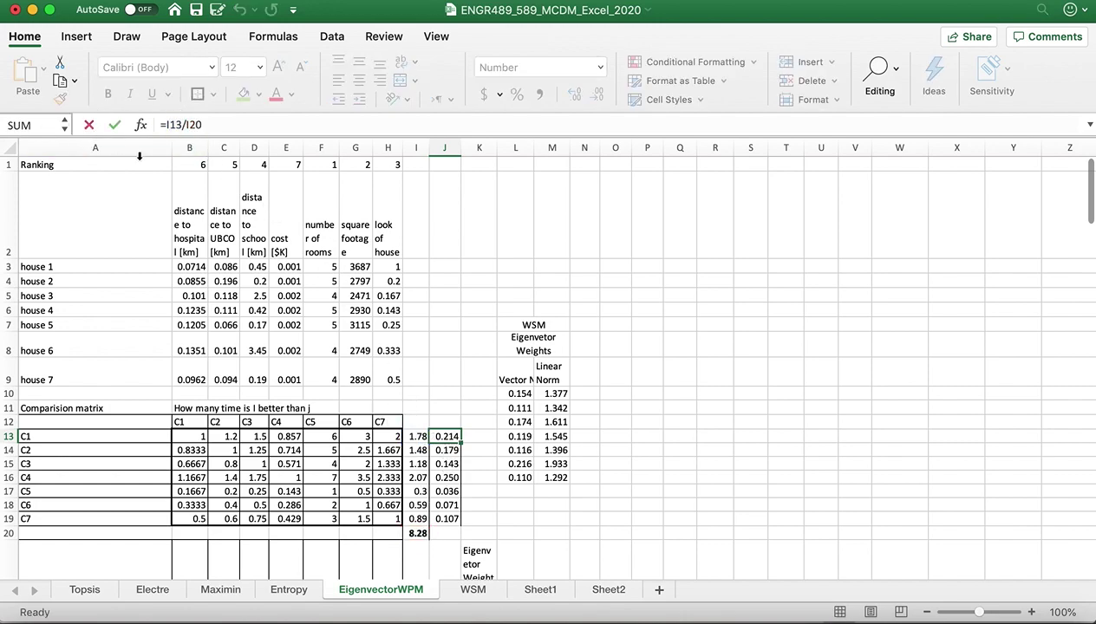
- Make the normalized criteria weights in J13:J19 bold
{"action": "left_click", "coordinate": [449, 435]}
{"action": "left_click", "coordinate": [463, 394]}
{"action": "left_click", "coordinate": [447, 434]}
{"action": "left_click_drag", "start_coordinate": [452, 449], "coordinate": [448, 518]}
{"action": "left_click", "coordinate": [107, 91]}
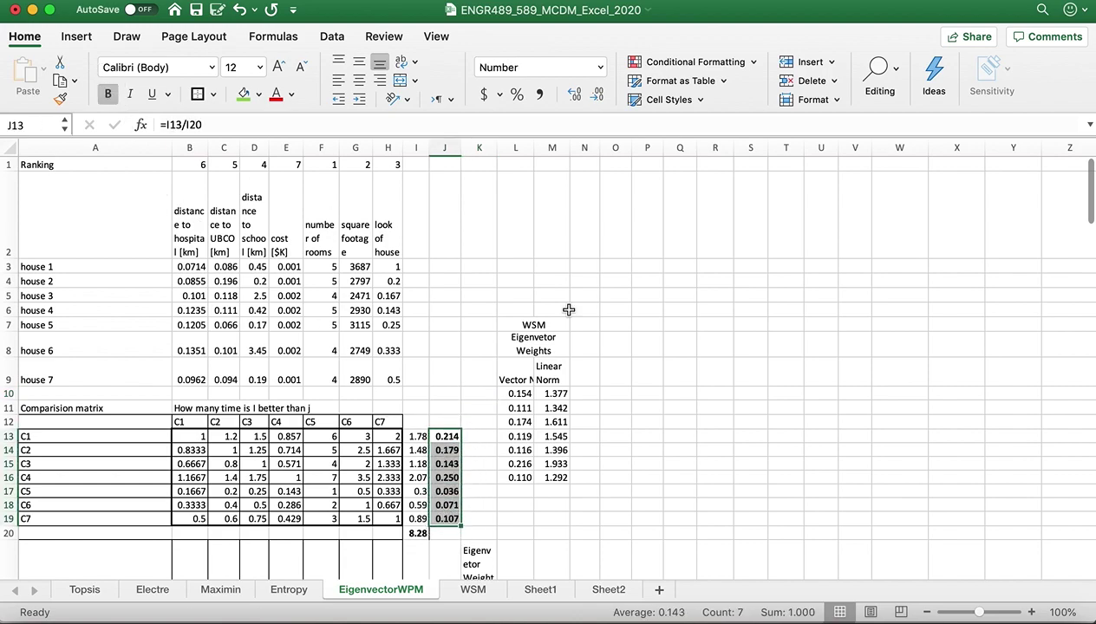
{"action": "left_click", "coordinate": [814, 373]}
{"action": "left_click", "coordinate": [450, 421]}
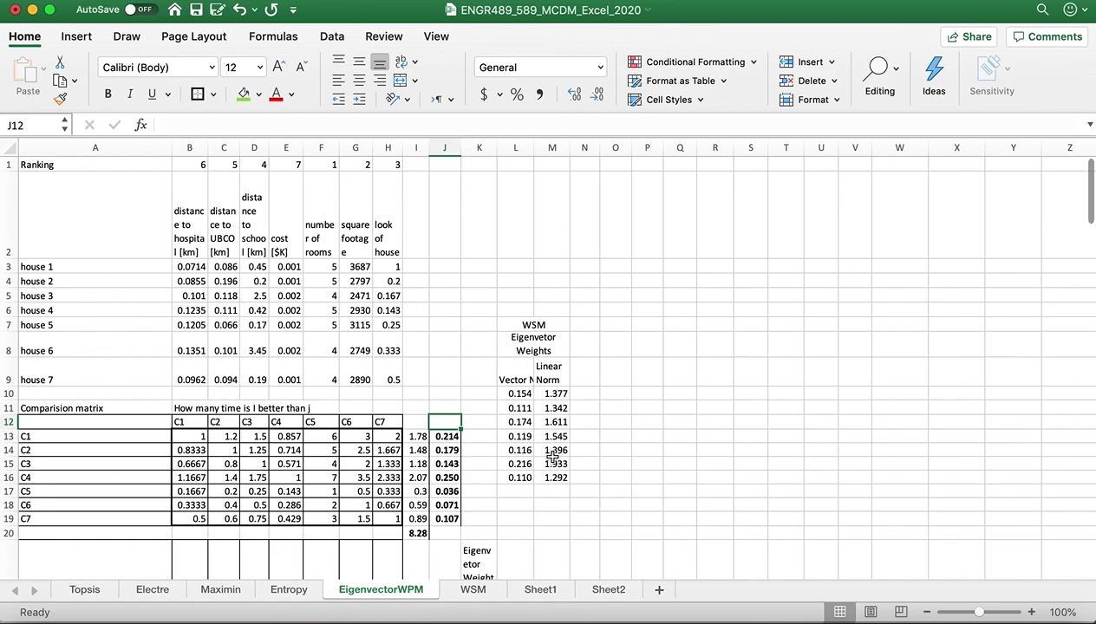
- Examine the WSM, WPM and combined weight tables below the comparison matrix on the EigenvectorWPM sheet
{"action": "scroll", "coordinate": [552, 457], "scroll_direction": "down", "scroll_amount": 10}
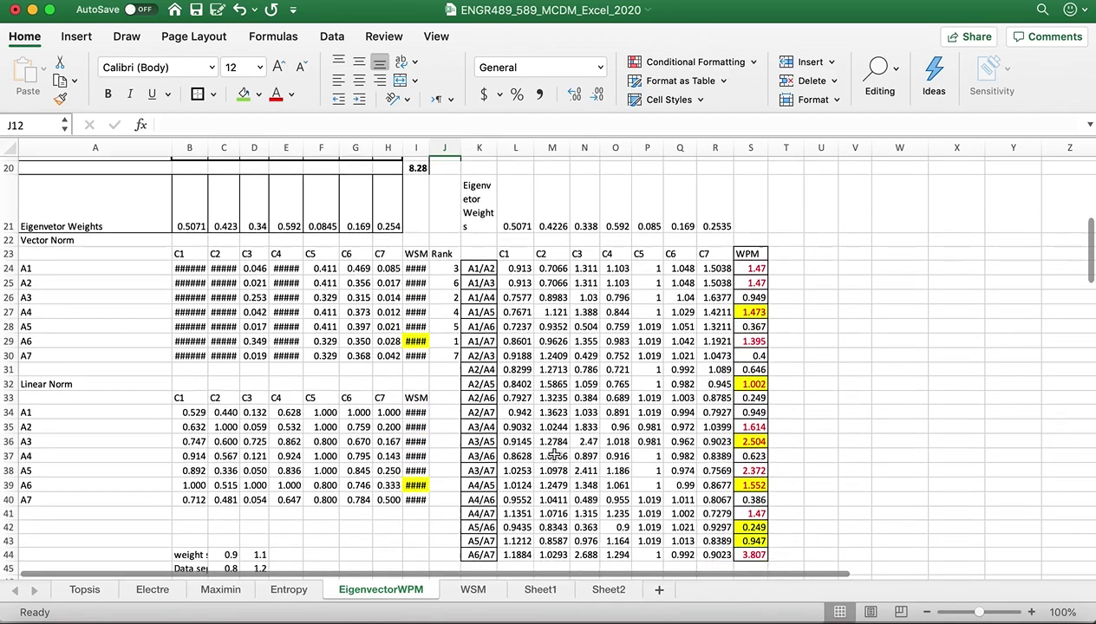
{"action": "scroll", "coordinate": [552, 457], "scroll_direction": "down", "scroll_amount": 10}
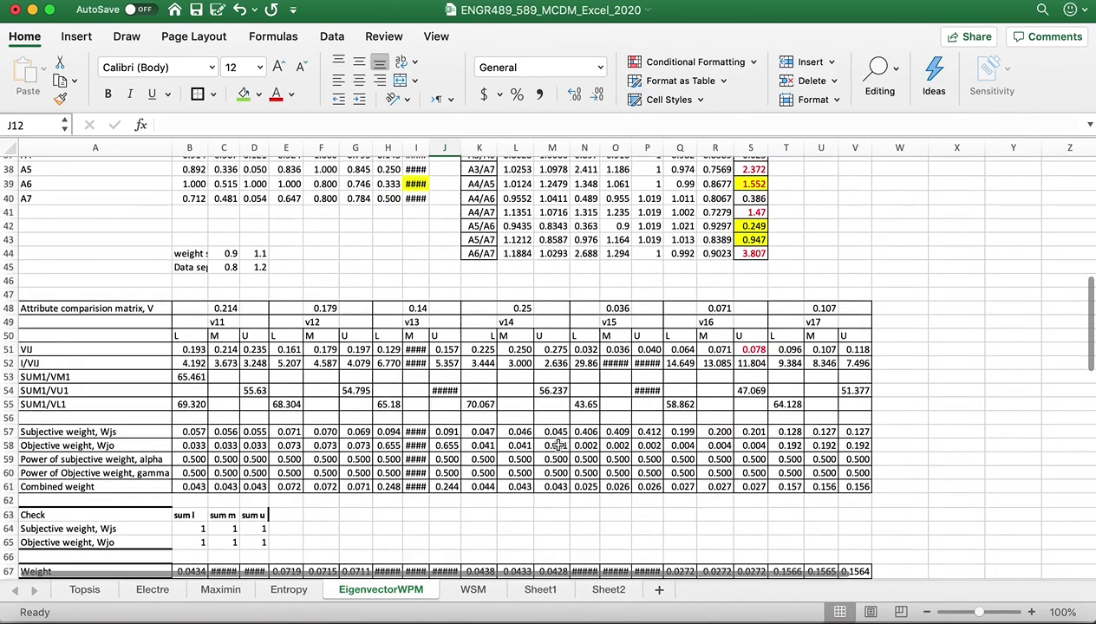
{"action": "scroll", "coordinate": [442, 426], "scroll_direction": "up", "scroll_amount": 8}
{"action": "scroll", "coordinate": [442, 426], "scroll_direction": "down", "scroll_amount": 15}
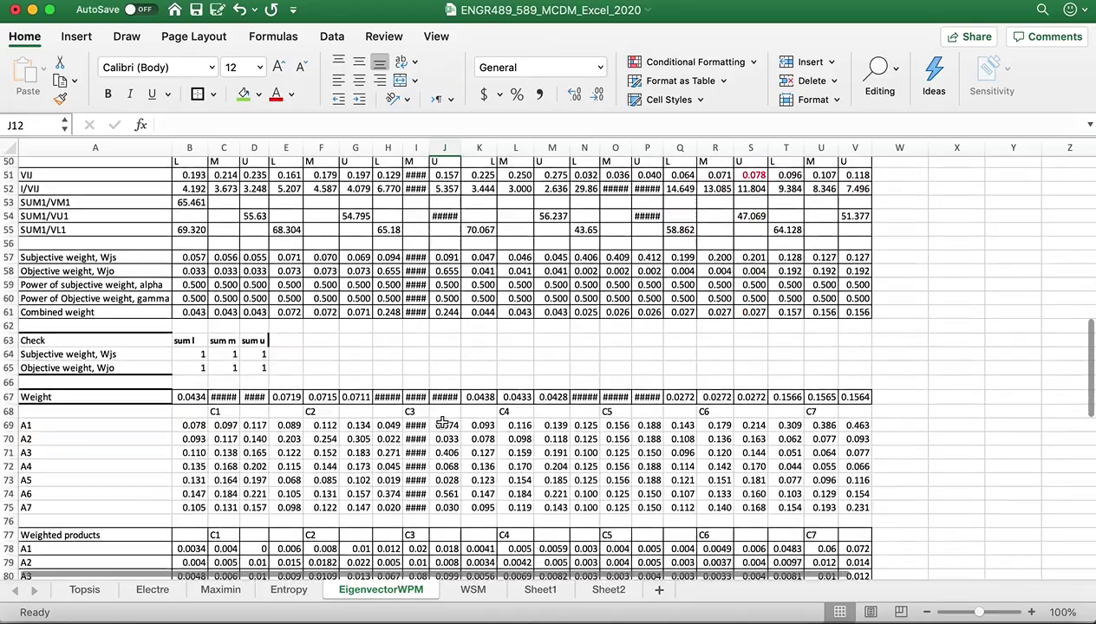
{"action": "scroll", "coordinate": [441, 421], "scroll_direction": "up", "scroll_amount": 10}
{"action": "scroll", "coordinate": [440, 421], "scroll_direction": "up", "scroll_amount": 15}
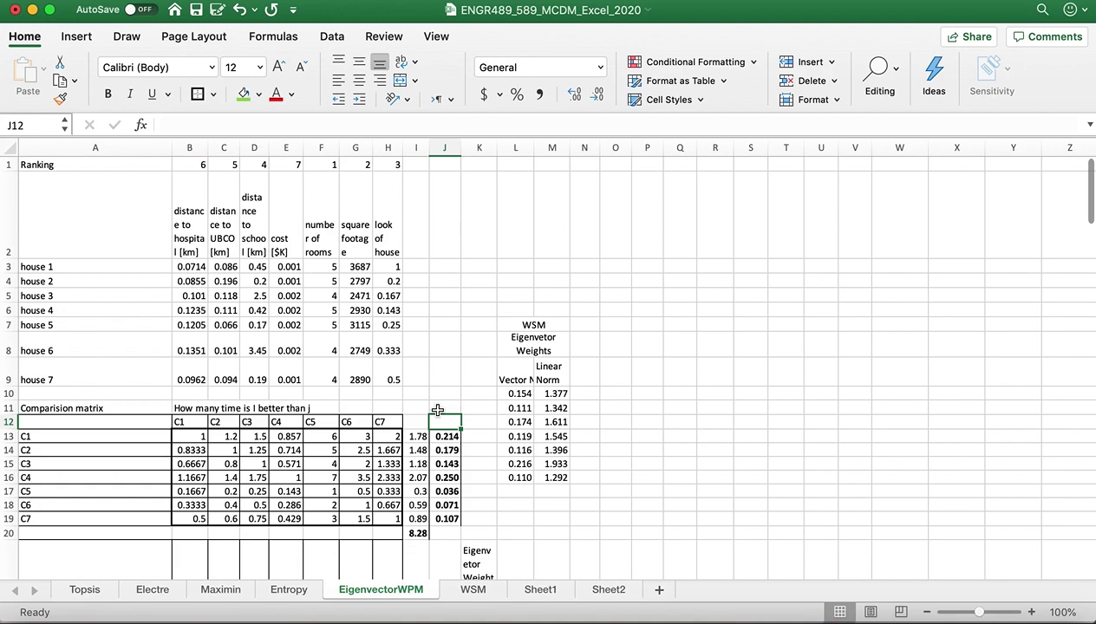
{"action": "left_click", "coordinate": [503, 363]}
{"action": "left_click", "coordinate": [480, 436]}
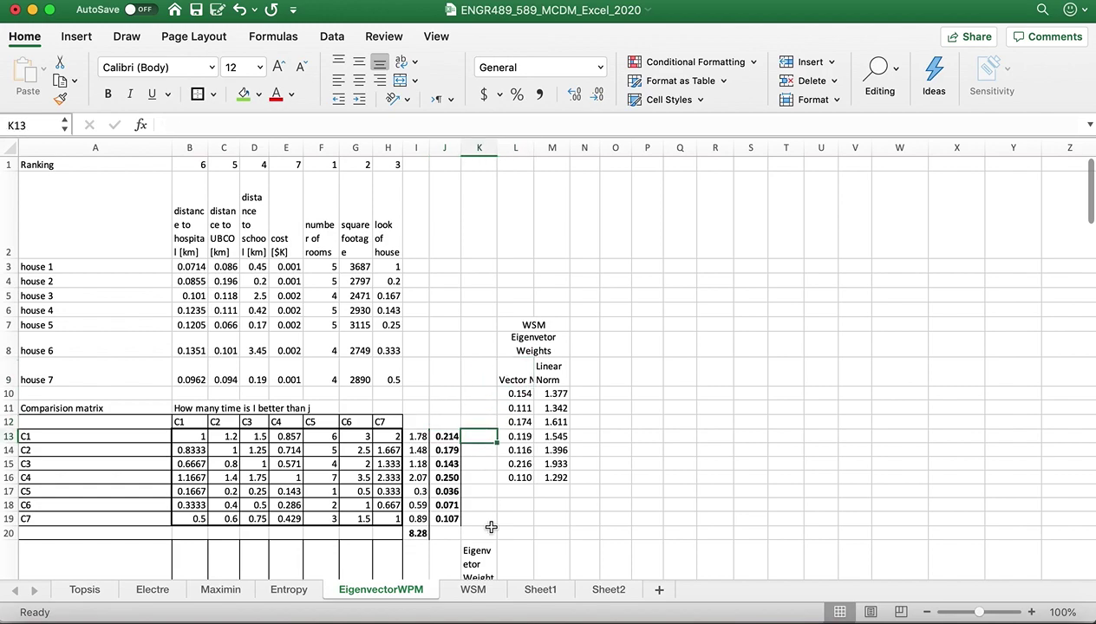
- View the WSM sheet's scoring tables, then return to EigenvectorWPM and review its weighted products section
{"action": "left_click", "coordinate": [474, 592]}
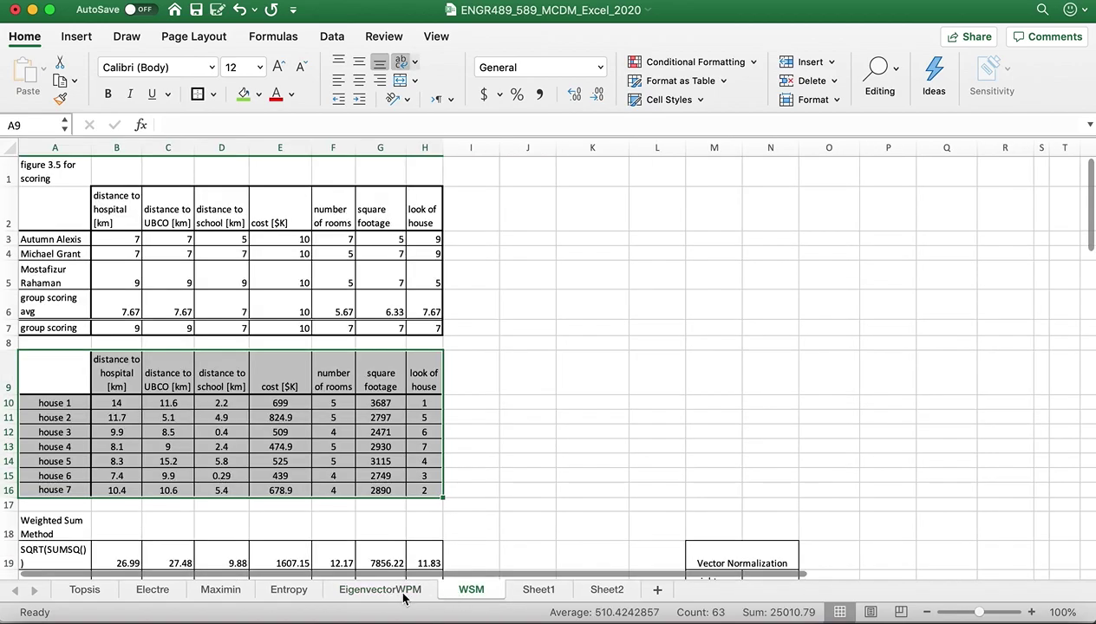
{"action": "key", "text": "ctrl+Page_Up"}
{"action": "scroll", "coordinate": [416, 326], "scroll_direction": "down", "scroll_amount": 20}
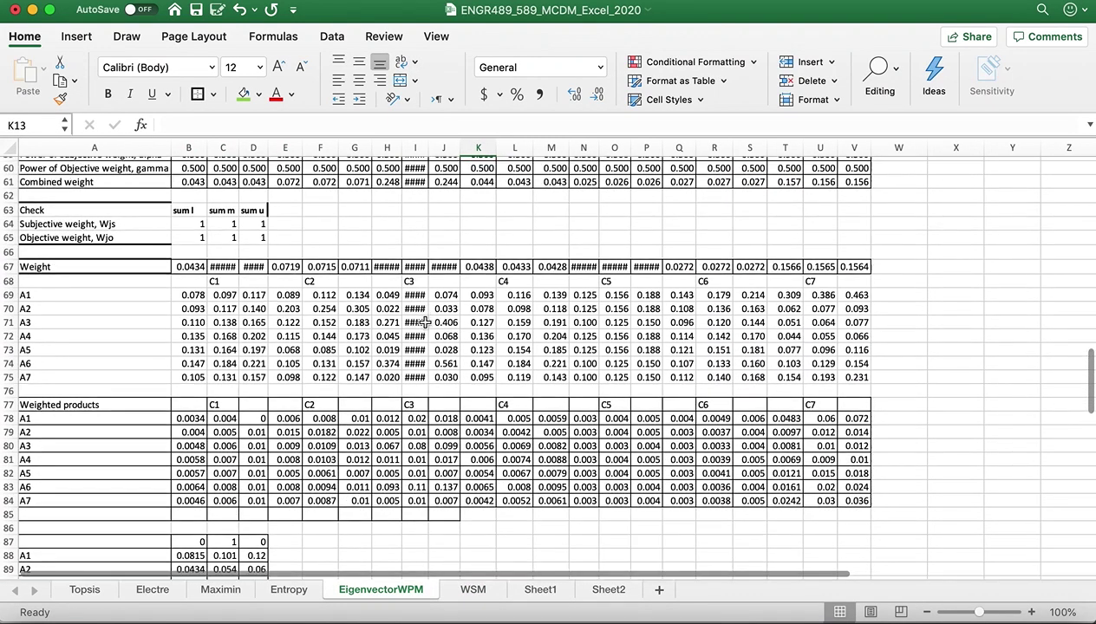
{"action": "scroll", "coordinate": [425, 323], "scroll_direction": "up", "scroll_amount": 20}
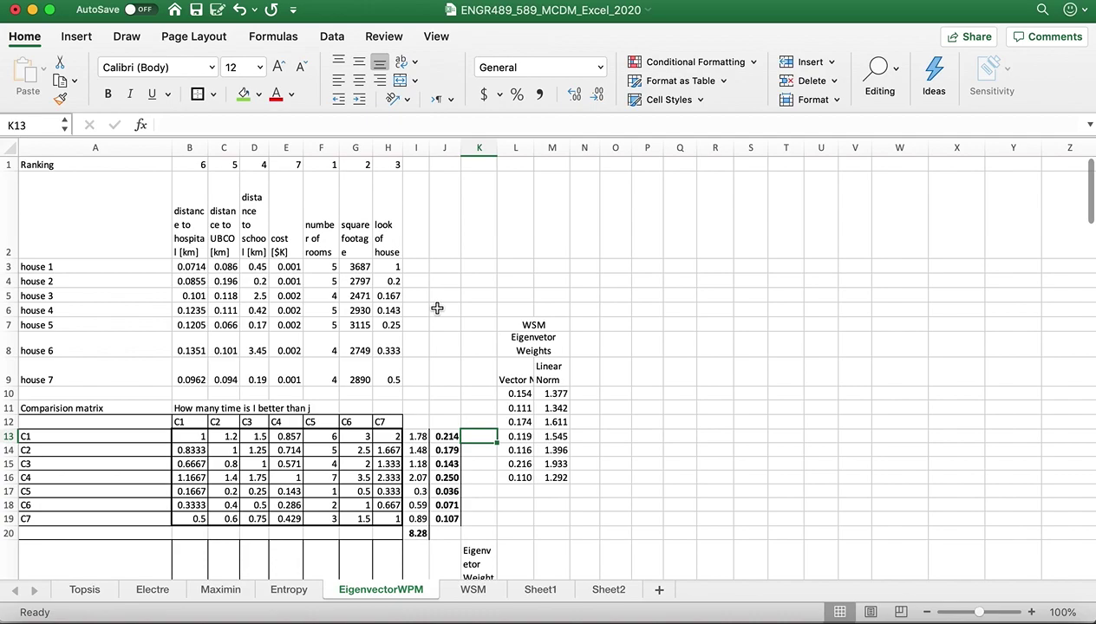
- View the Maximin sheet briefly and switch to the Topsis sheet
{"action": "scroll", "coordinate": [309, 344], "scroll_direction": "down", "scroll_amount": 1}
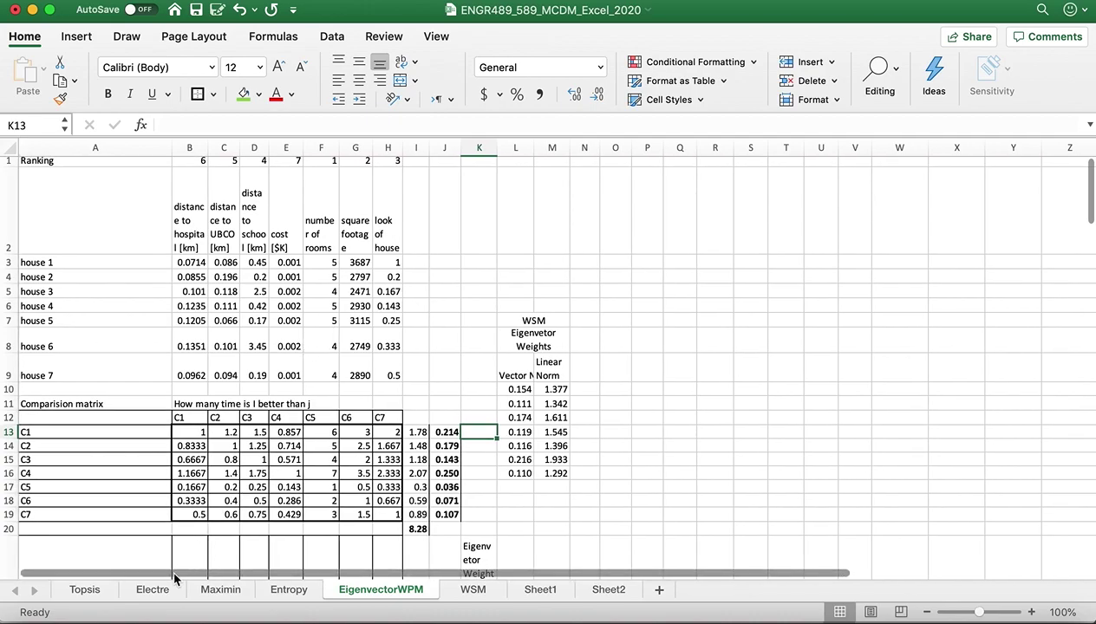
{"action": "left_click", "coordinate": [221, 590]}
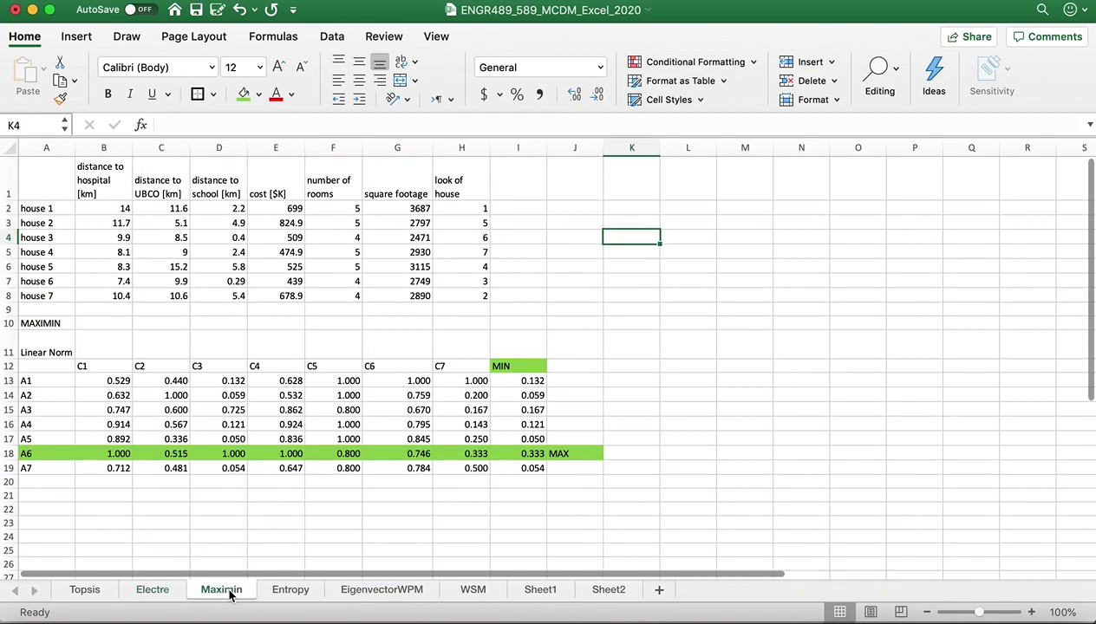
{"action": "left_click", "coordinate": [86, 591]}
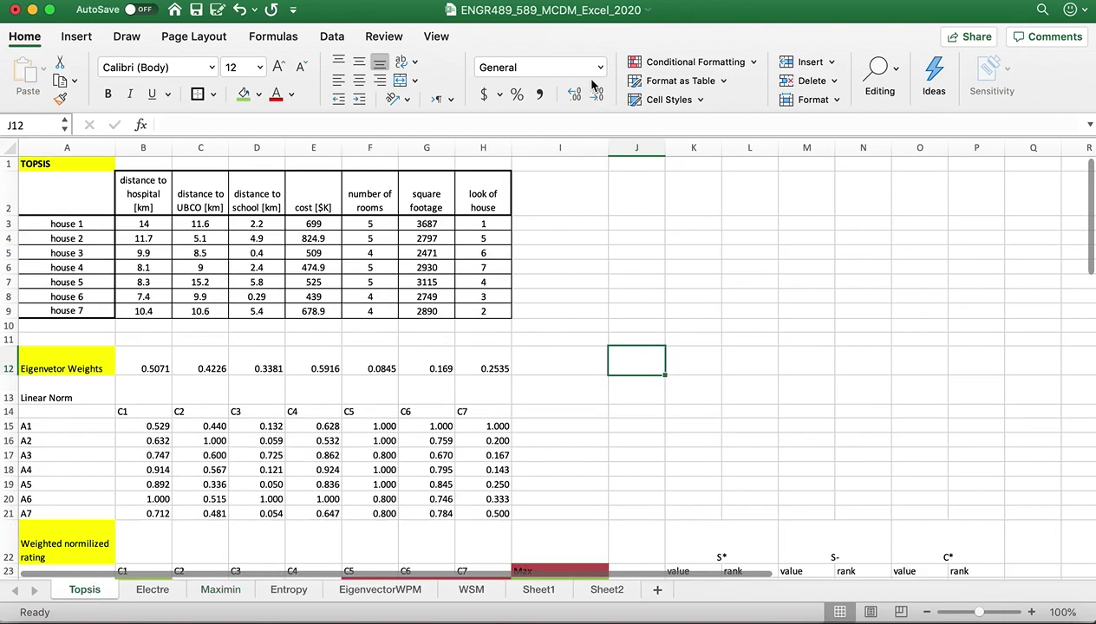